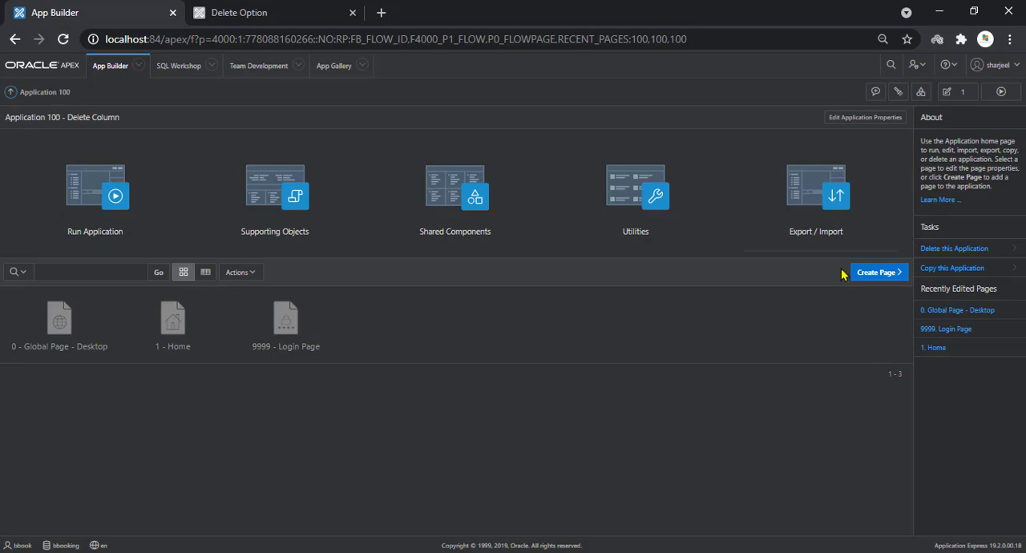
Start creating a new report page of the Classic Report type in Application 100
left_click(851, 274)
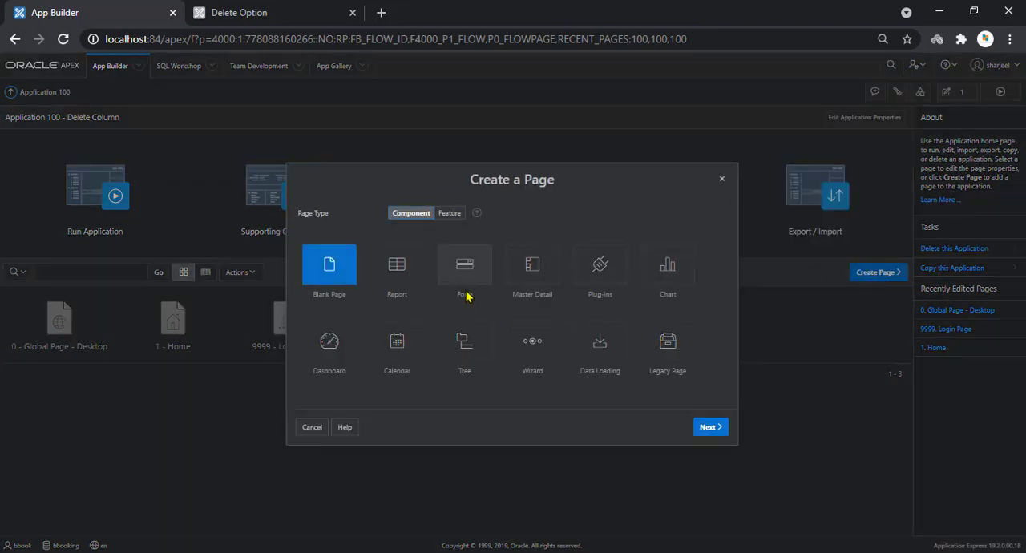
left_click(412, 285)
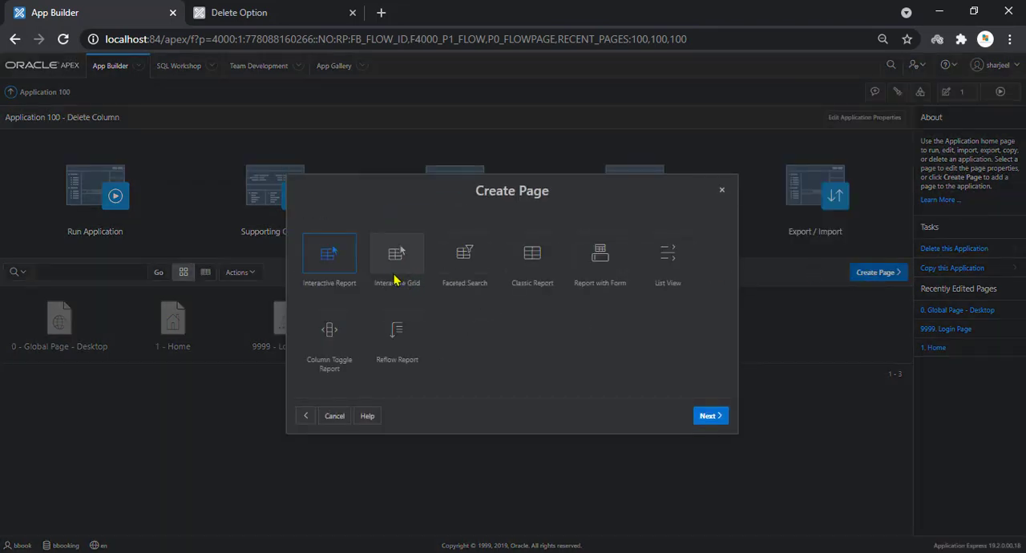
left_click(534, 271)
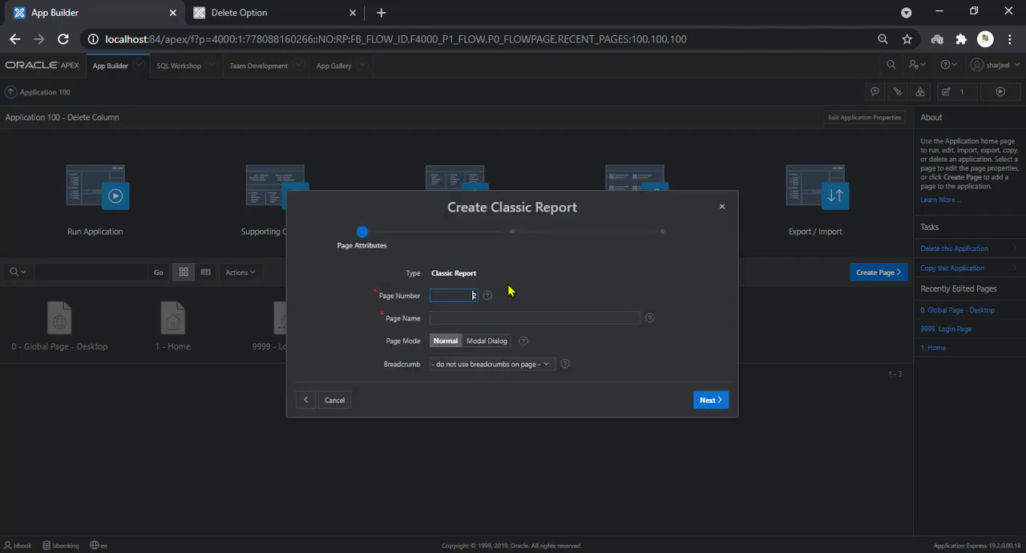
Name the page Delete Option and give it a new navigation menu entry
left_click(479, 313)
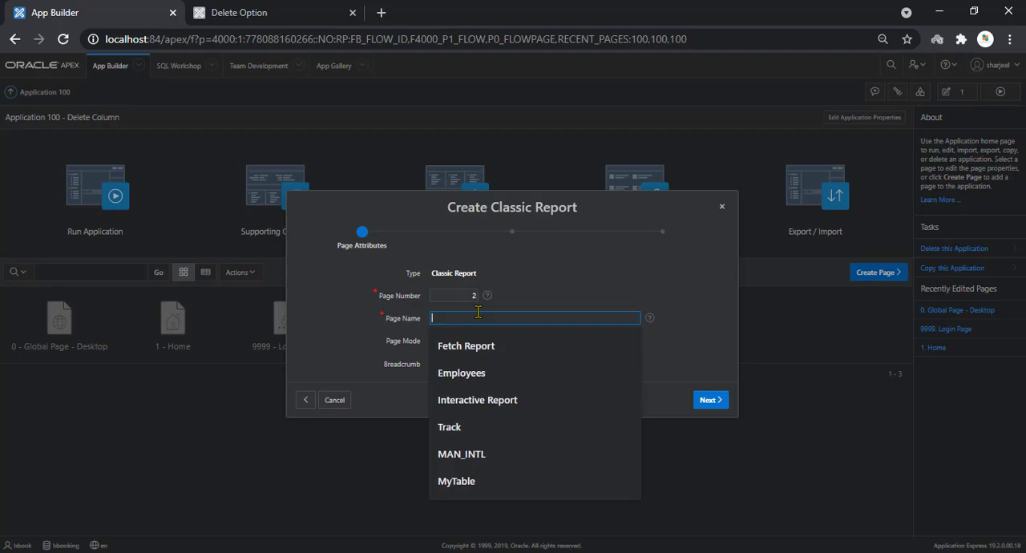
type("MY")
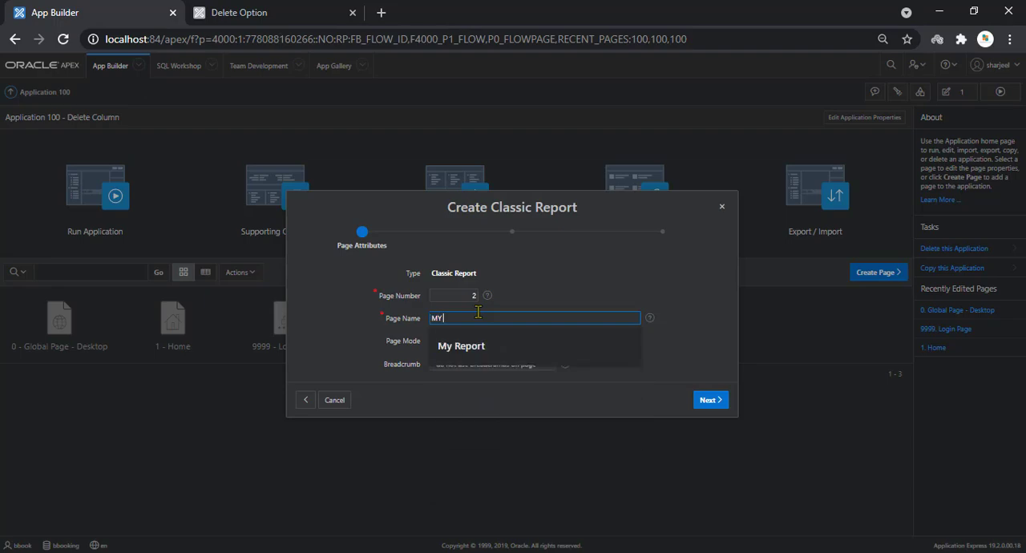
type(" D")
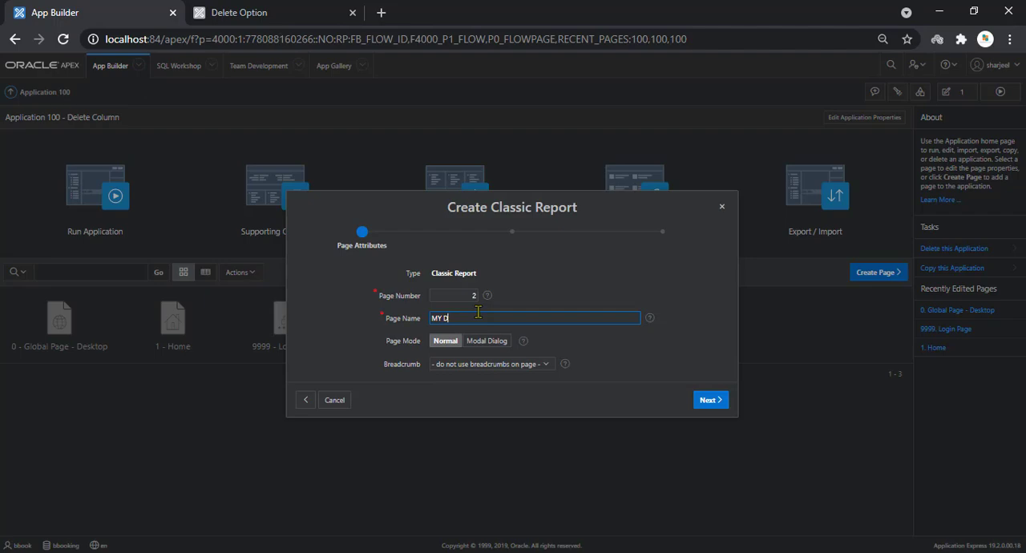
type("el")
key("BackSpace")
key("BackSpace")
key("BackSpace")
key("BackSpace")
key("BackSpace")
key("BackSpace")
type("D")
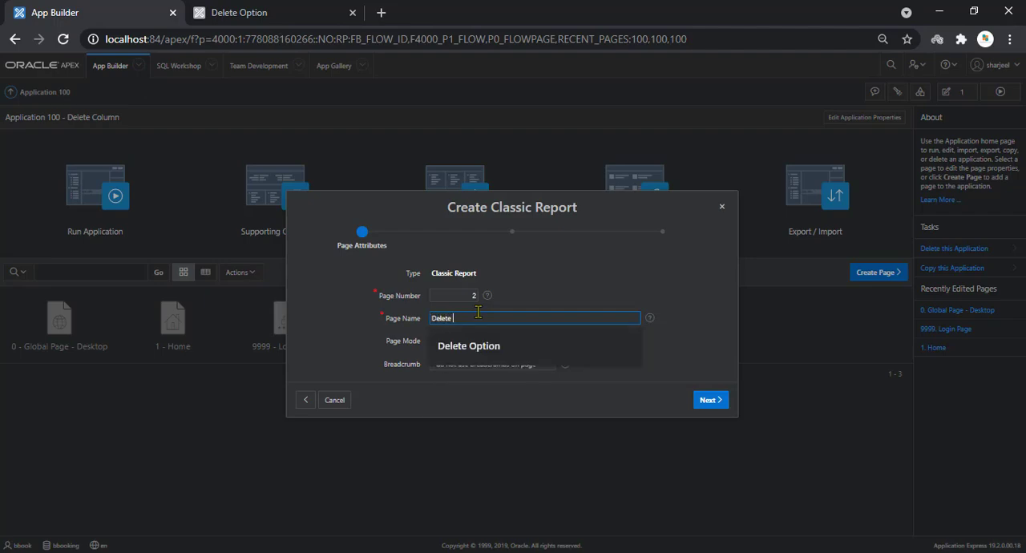
type("elete")
left_click(481, 352)
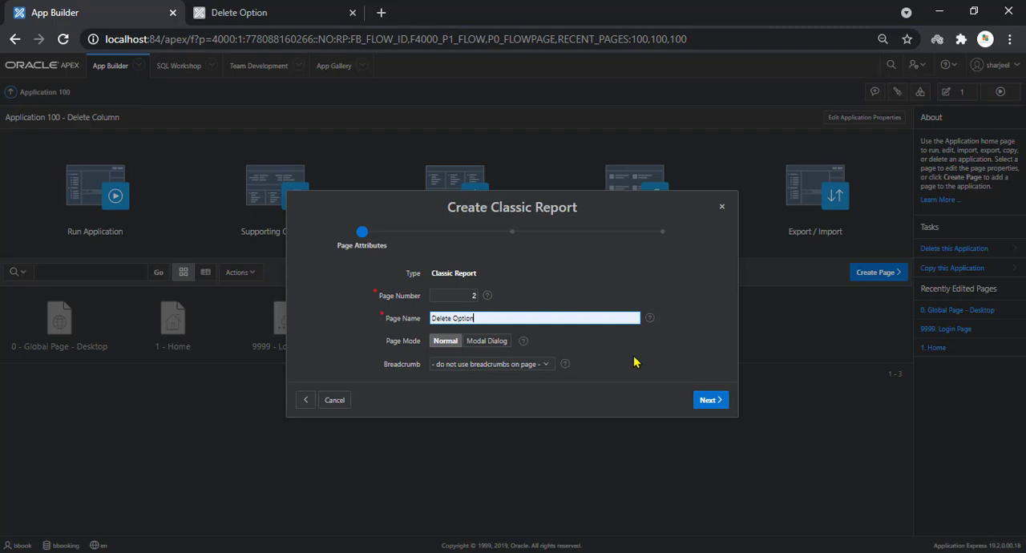
left_click(709, 399)
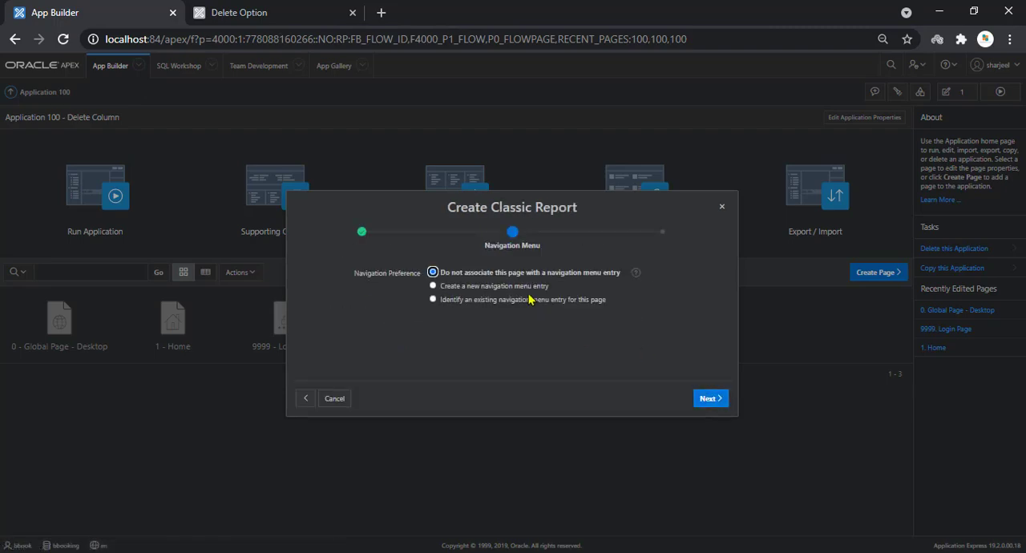
left_click(532, 289)
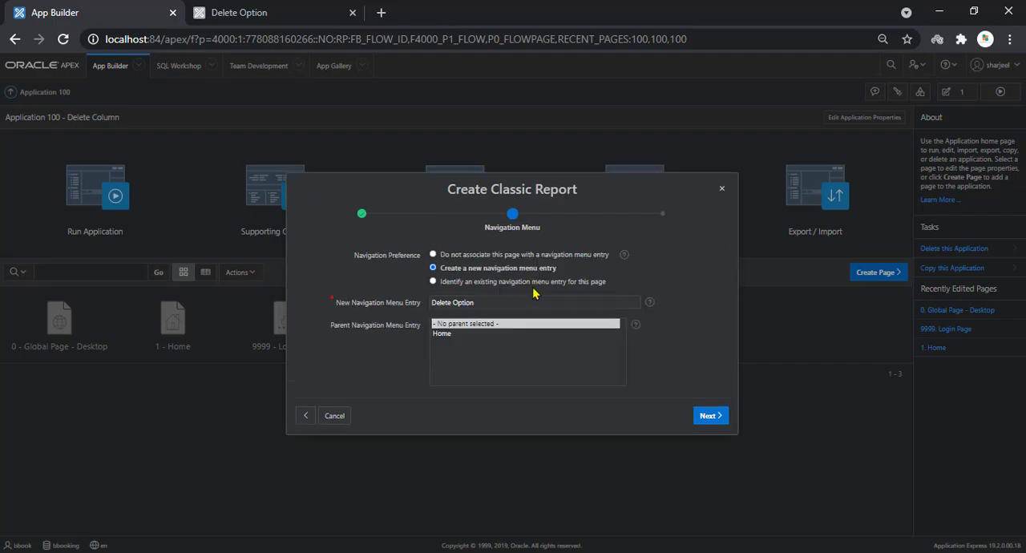
left_click(710, 418)
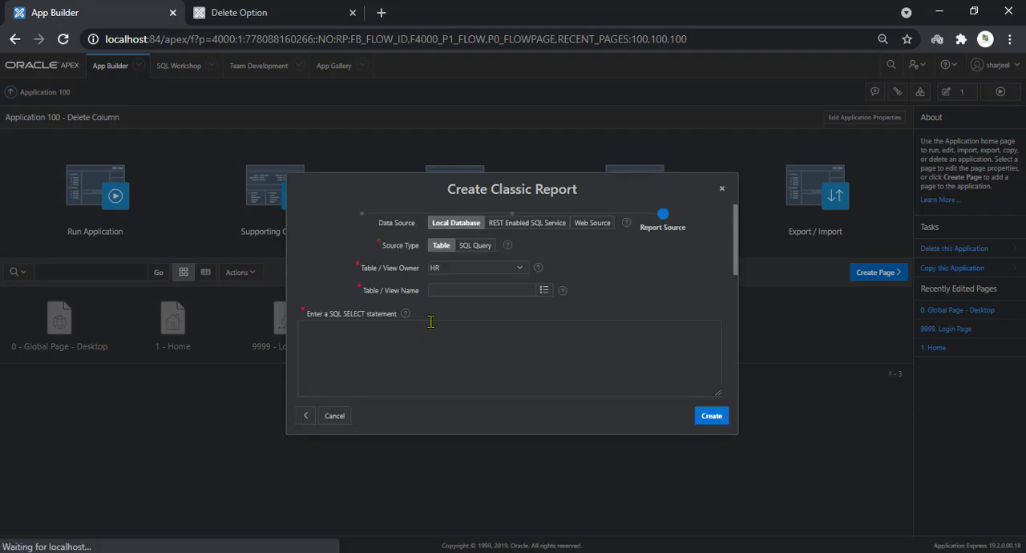
Base the classic report on the JOBS table and create the page
left_click(545, 338)
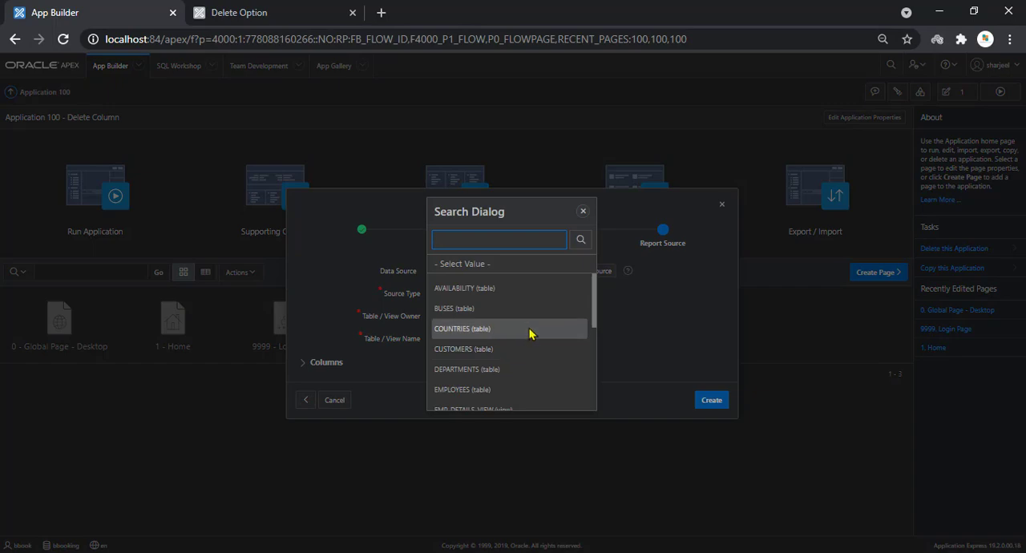
left_click_drag(595, 304, 595, 343)
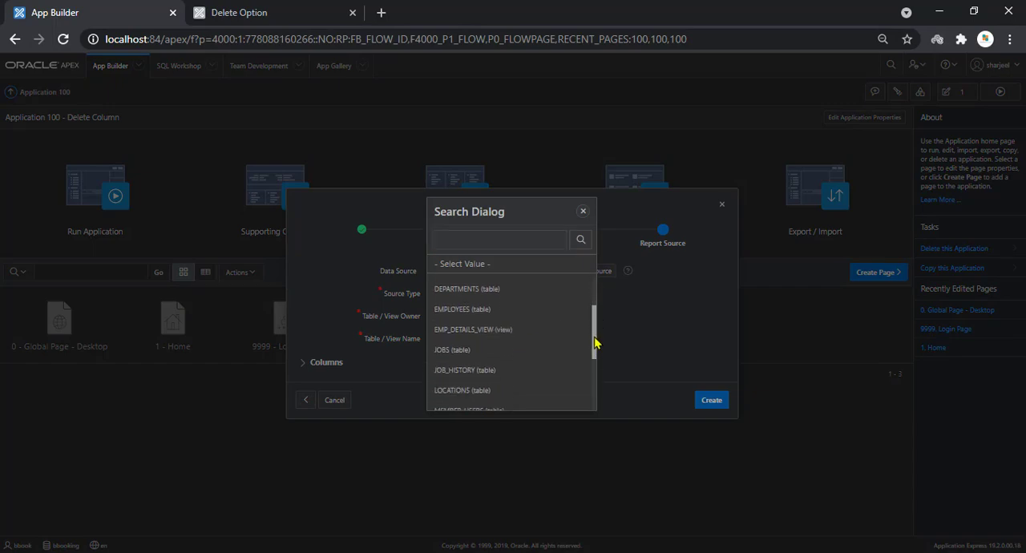
left_click(518, 350)
left_click(716, 399)
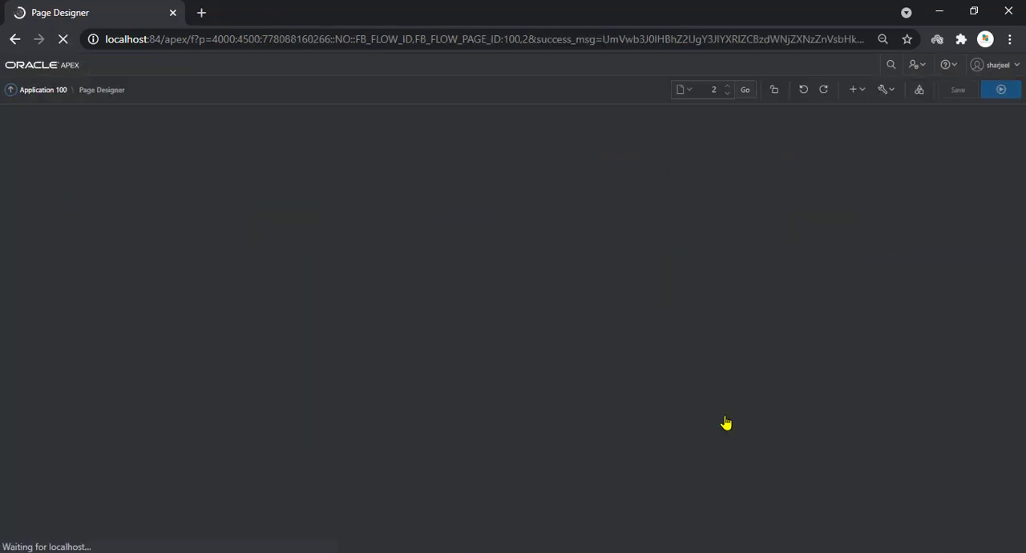
Run the new page and sign in to the application with the username and account password
left_click(996, 93)
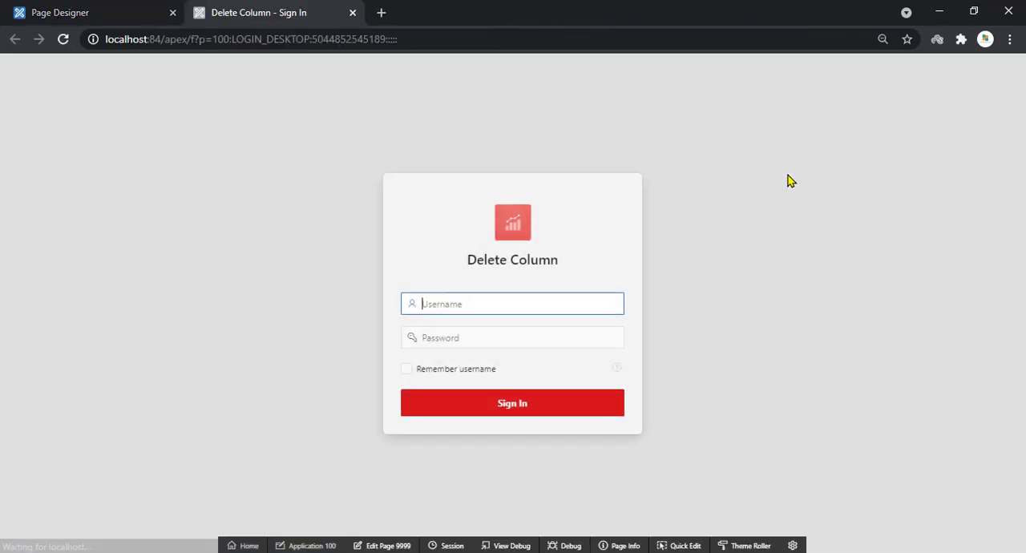
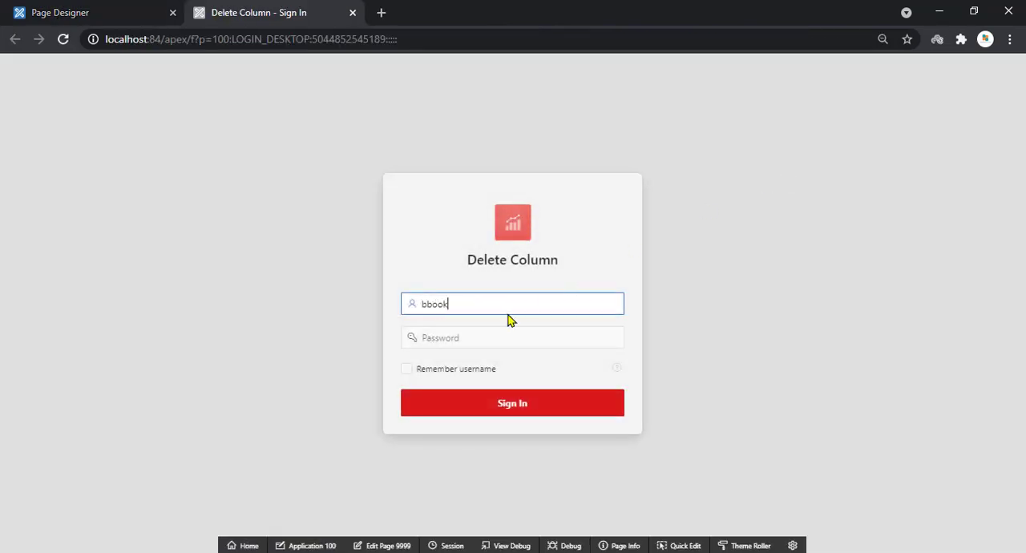
key("Tab")
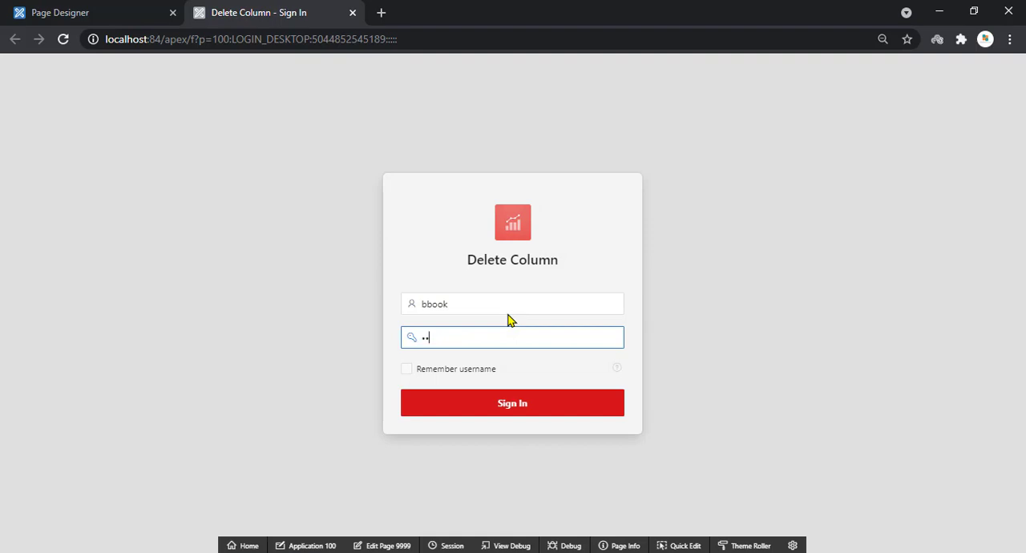
key("Return")
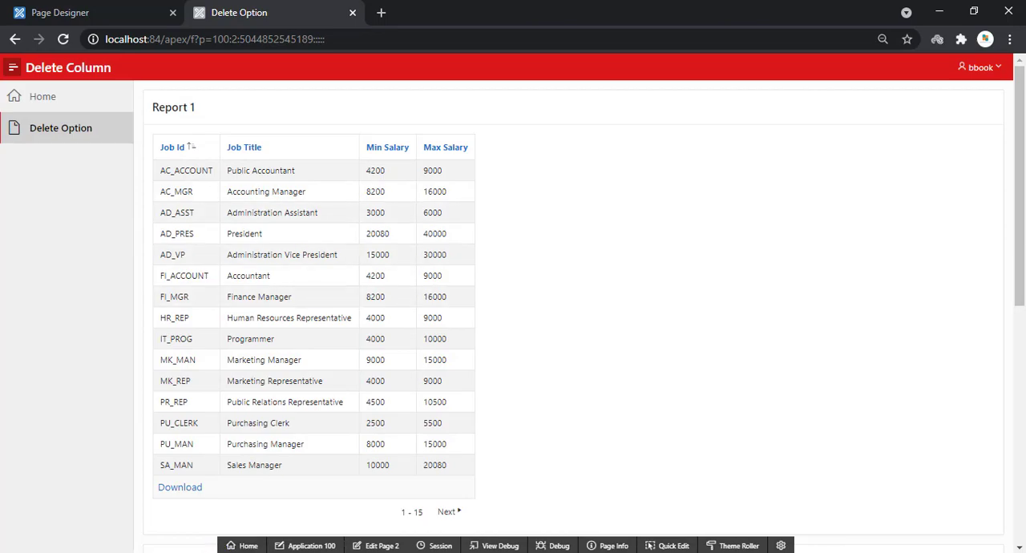
Switch to the Notepad instructions and highlight step 2 about adding a "Null" column to the report query
left_click(209, 552)
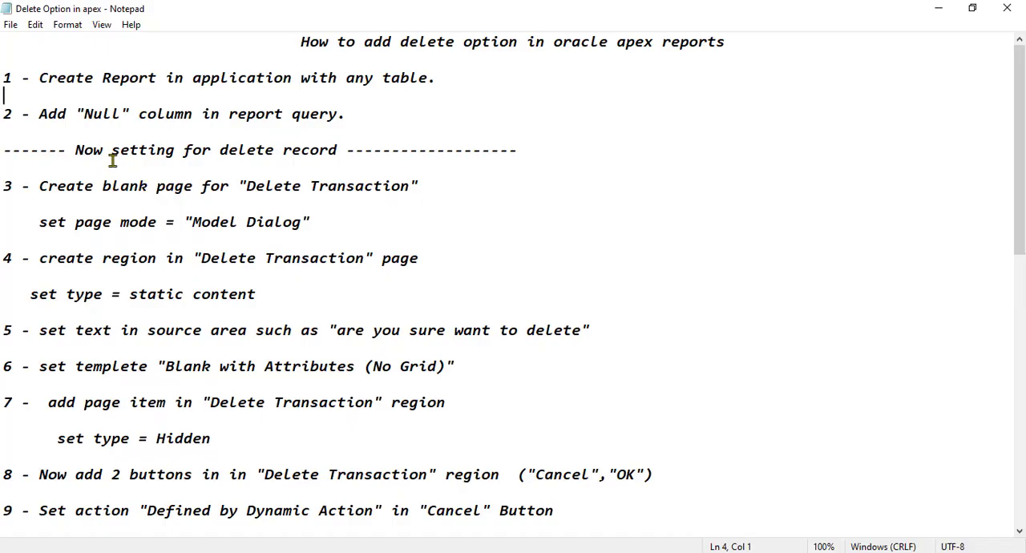
left_click_drag(39, 116, 252, 127)
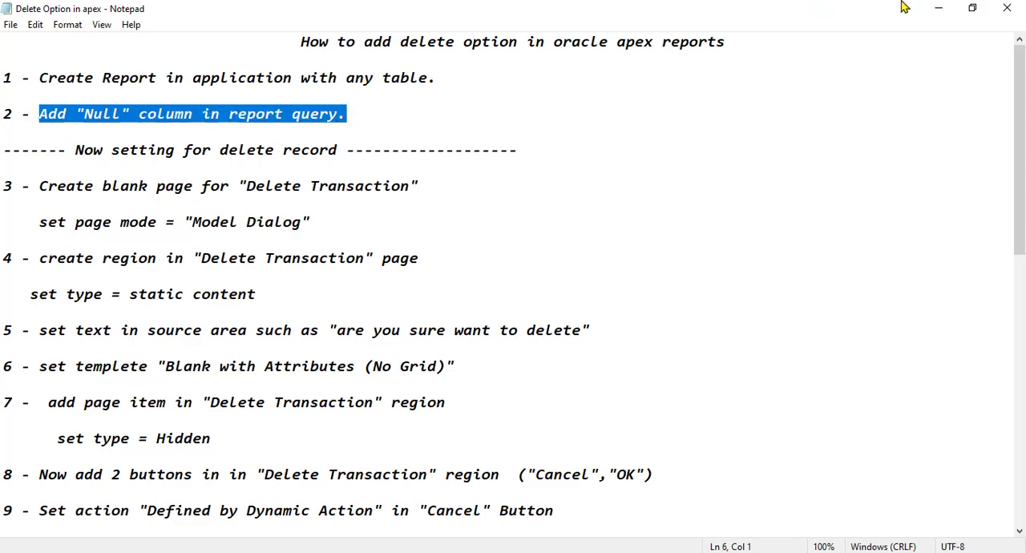
left_click(936, 14)
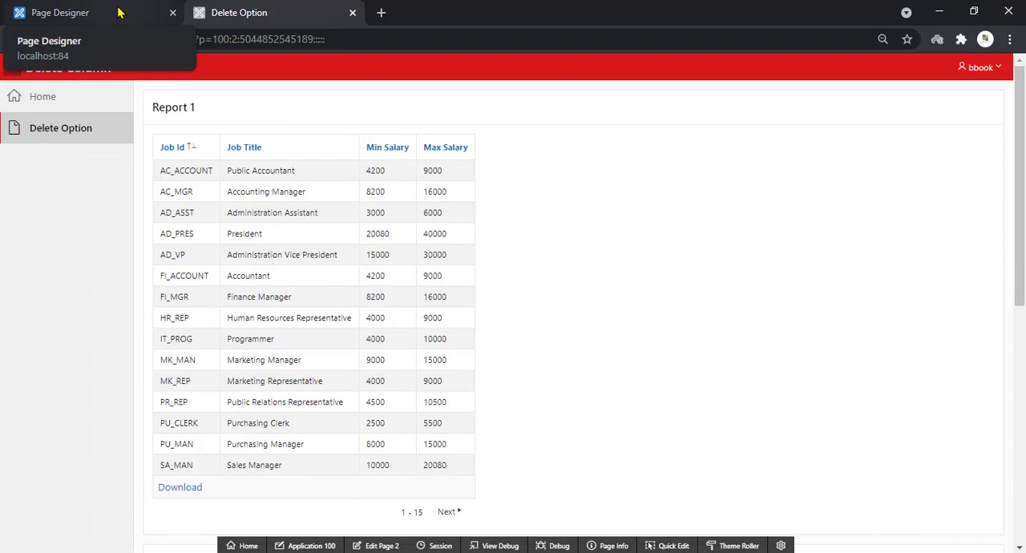
Return to page 2 in Page Designer and delete the duplicate second Report 1 region
left_click(382, 545)
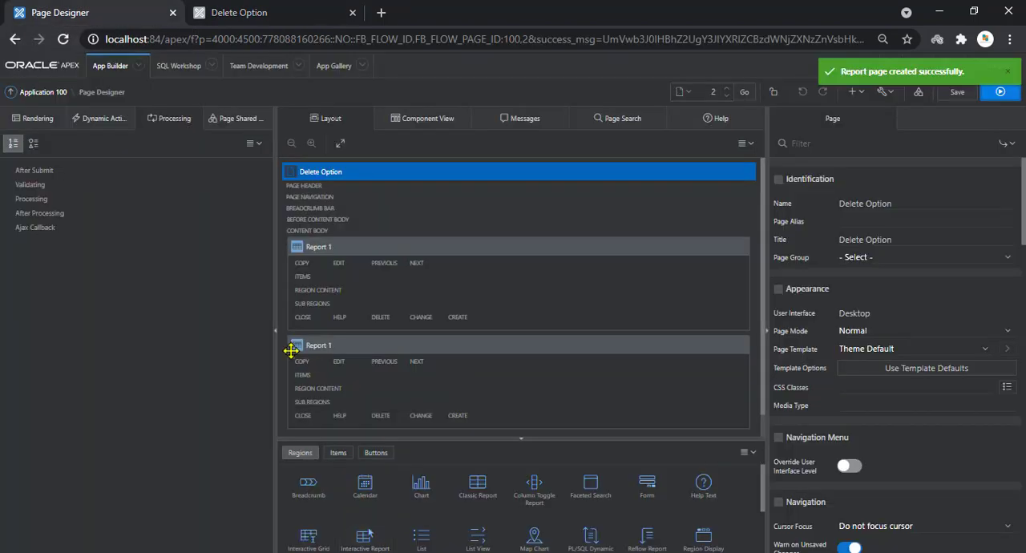
left_click(28, 125)
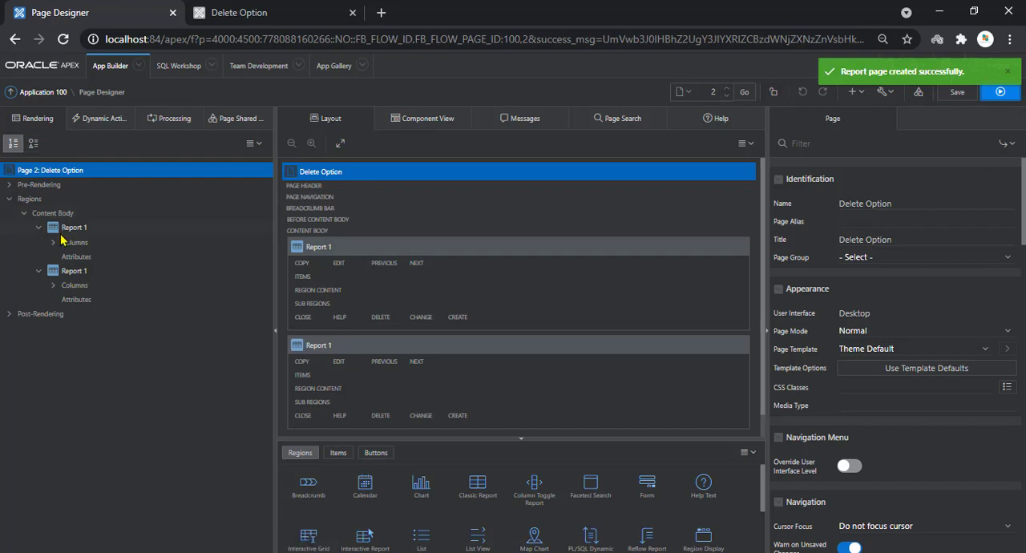
left_click(64, 271)
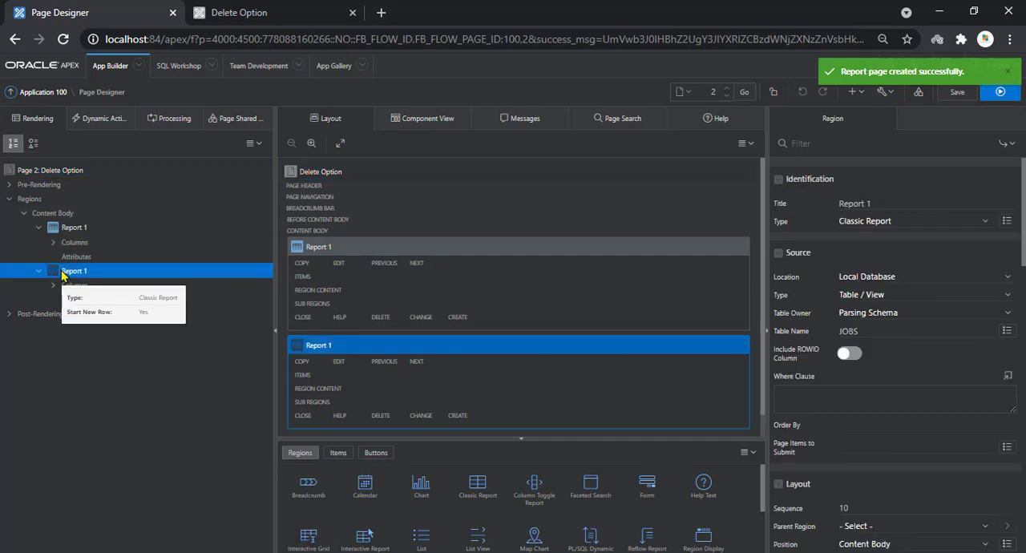
left_click(71, 232)
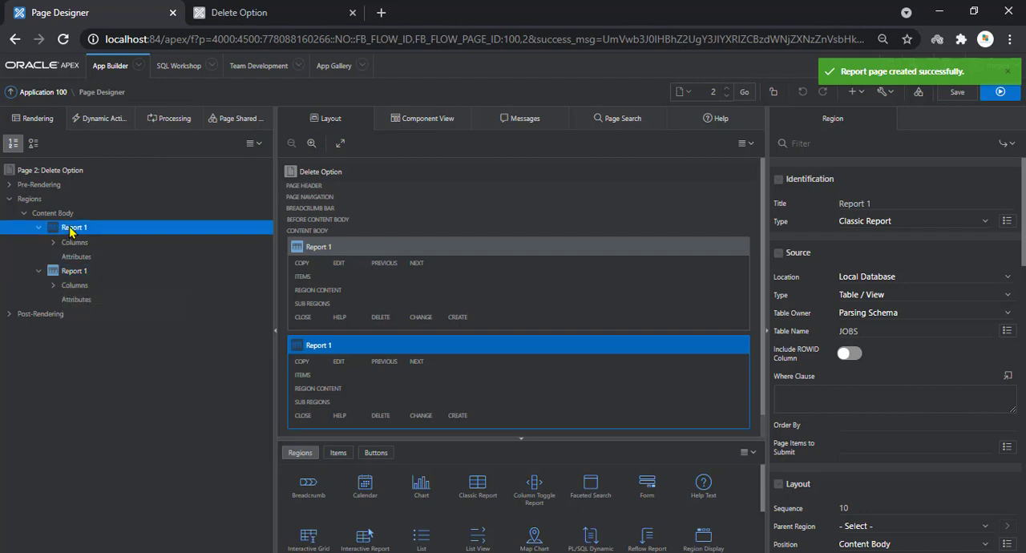
left_click(69, 278)
key("Delete")
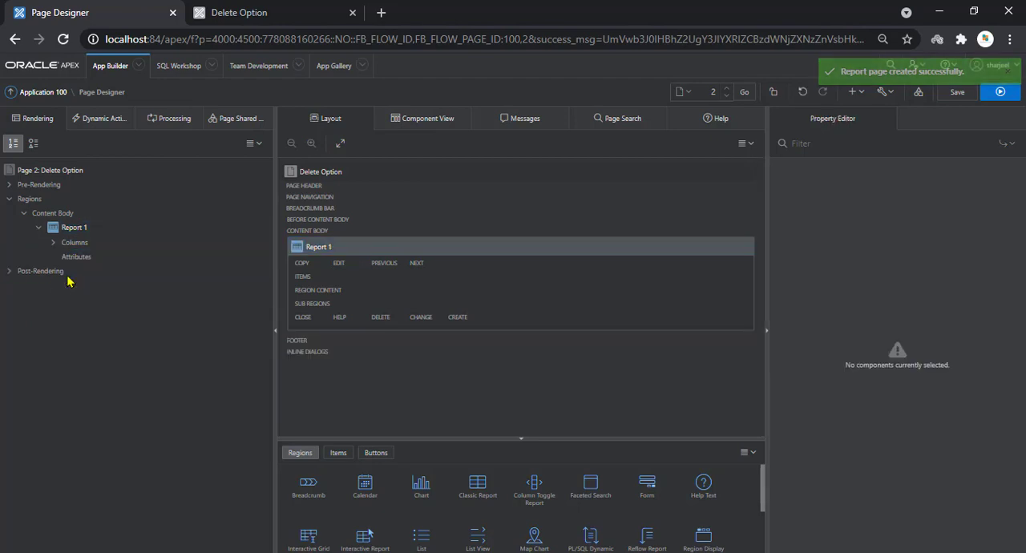
Change the source type of the remaining Report 1 region to SQL Query
left_click(53, 242)
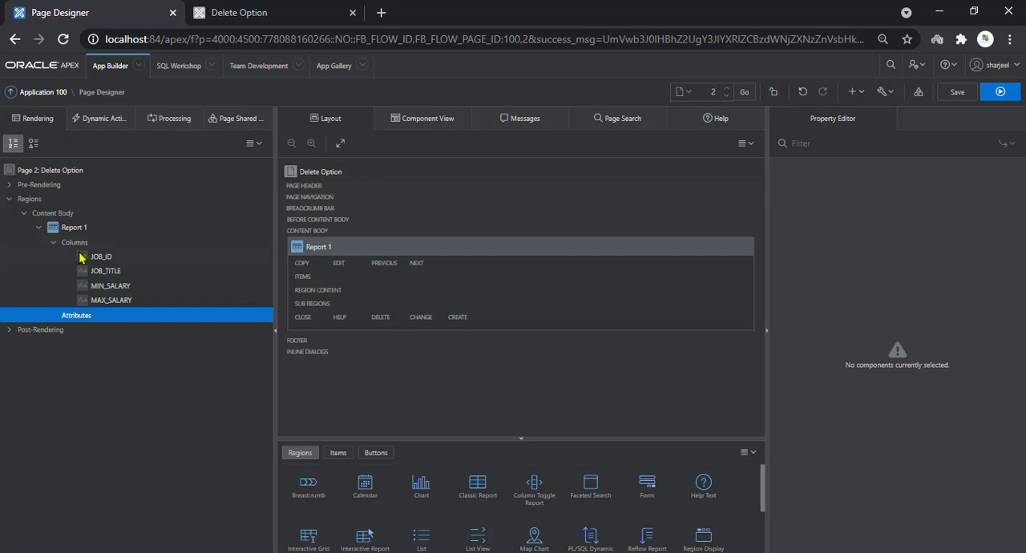
left_click(71, 228)
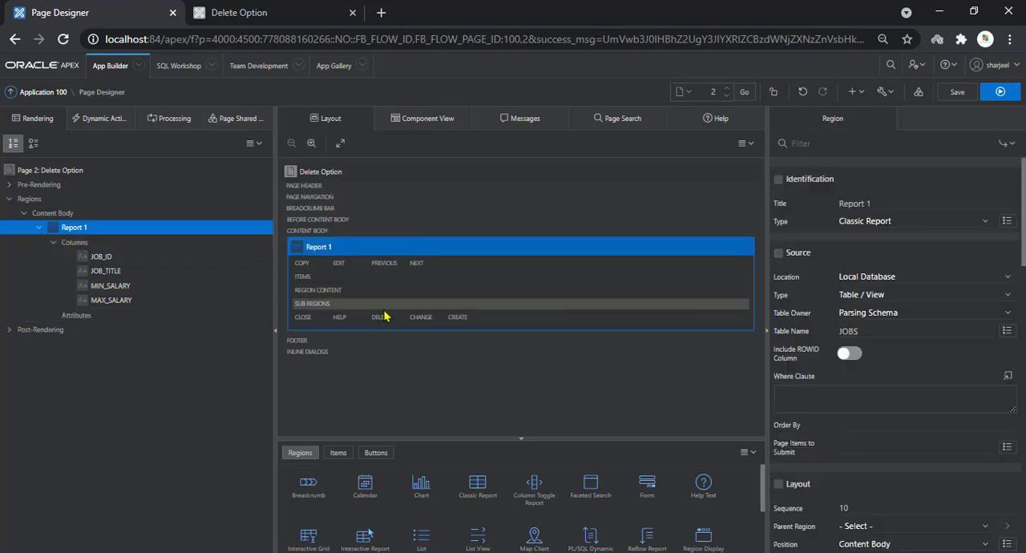
left_click(866, 294)
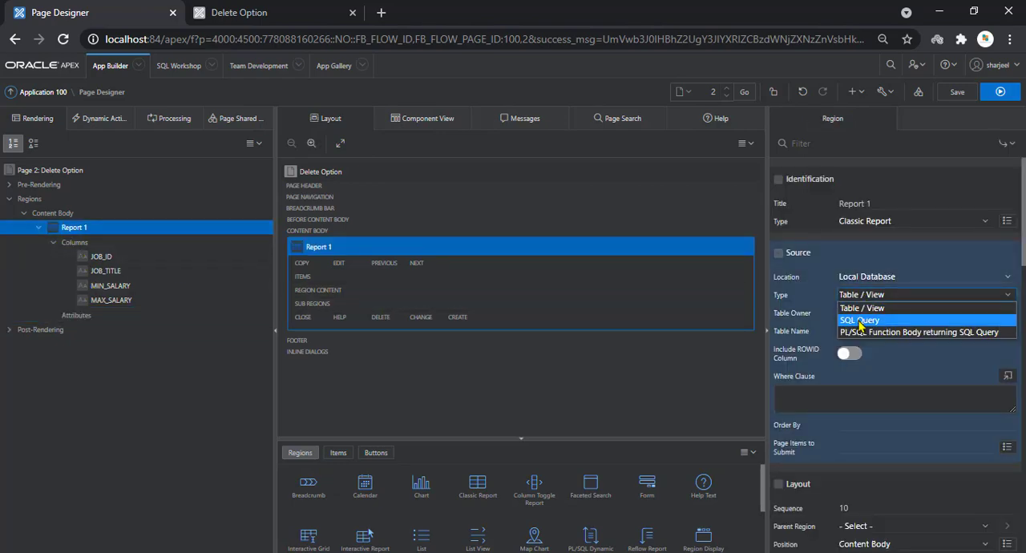
left_click(859, 315)
Add NULL AS DEL after MAX_SALARY in the region's SQL query, then validate and apply the query
left_click(1007, 313)
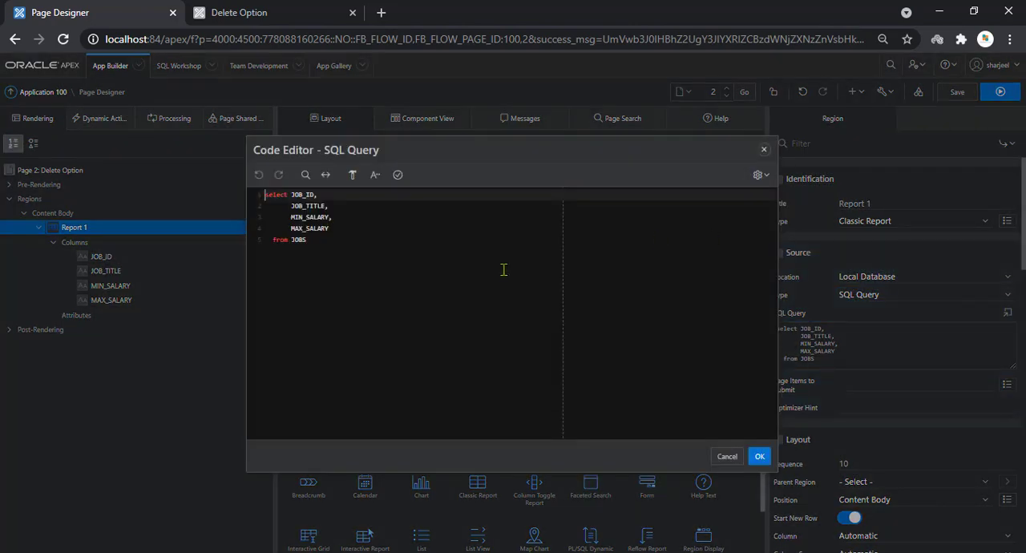
left_click(368, 237)
left_click(357, 232)
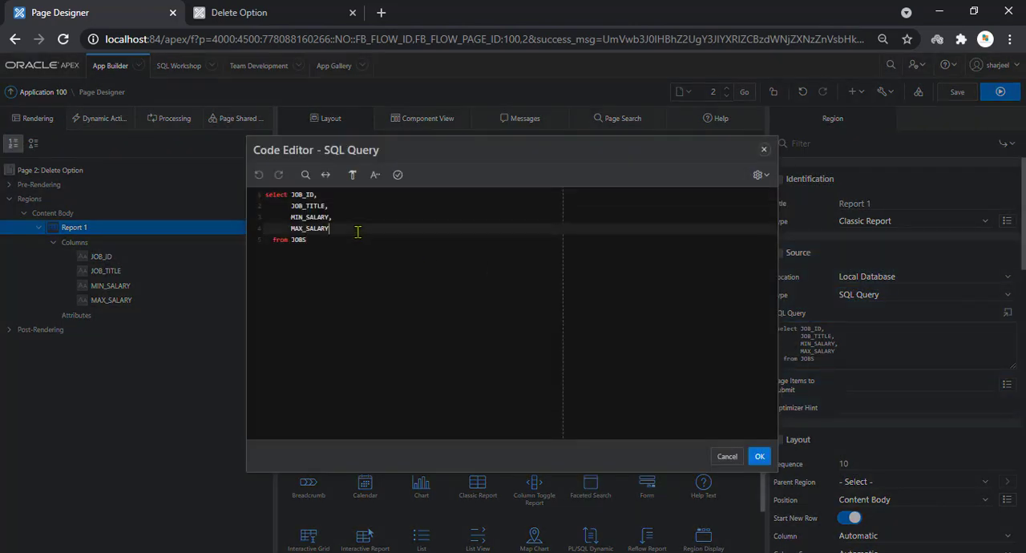
type(",")
key("Return")
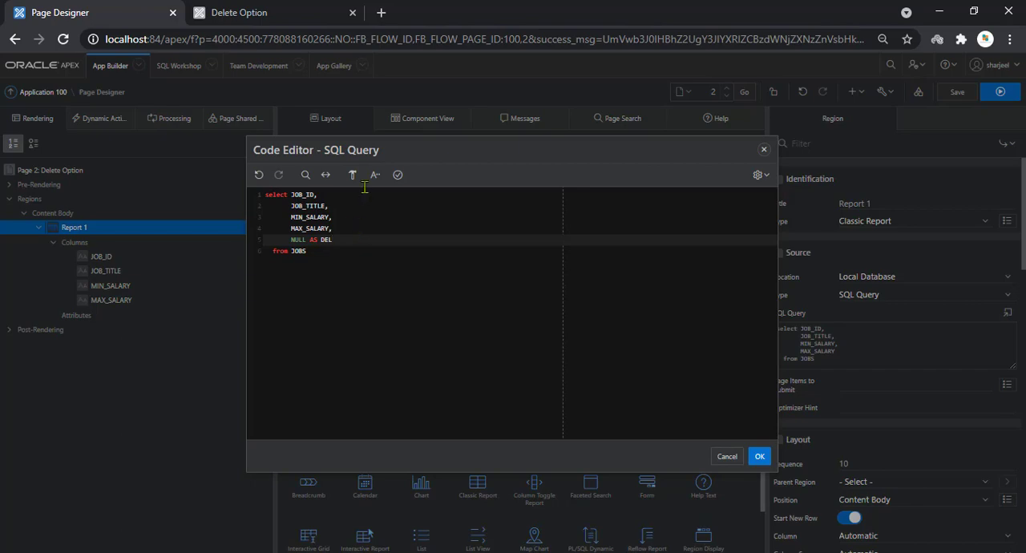
left_click(397, 175)
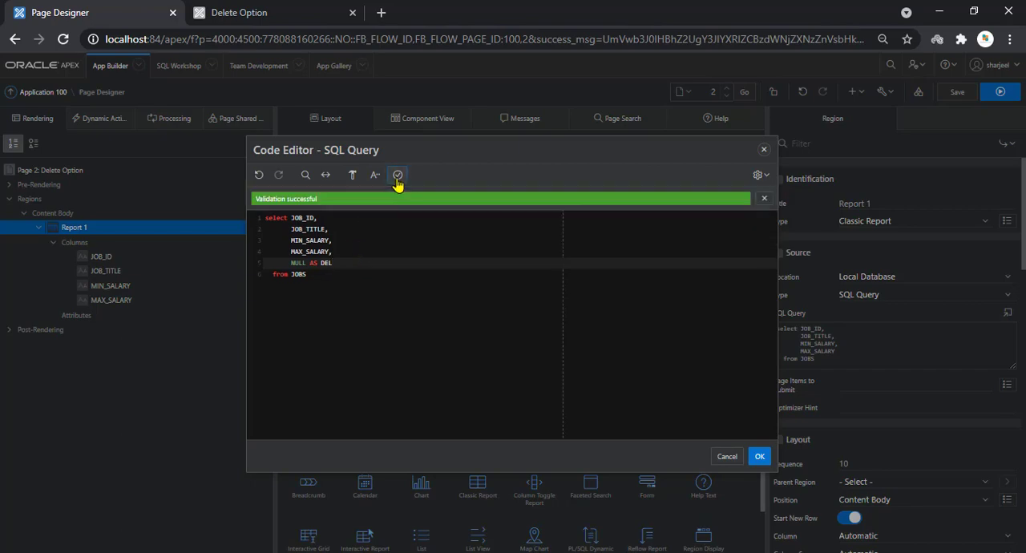
left_click(757, 456)
Save the page changes and run the page to check the report
left_click(950, 95)
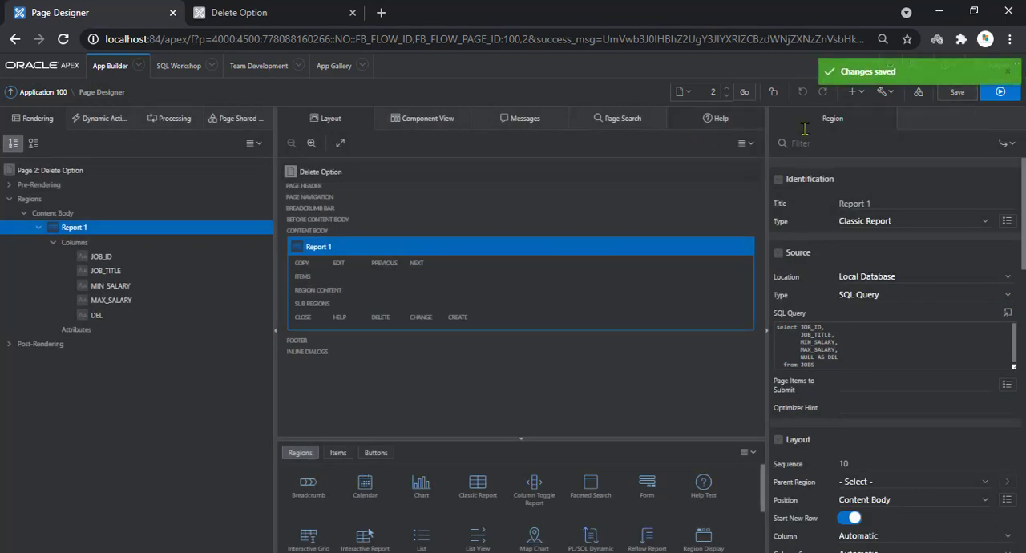
left_click(1001, 91)
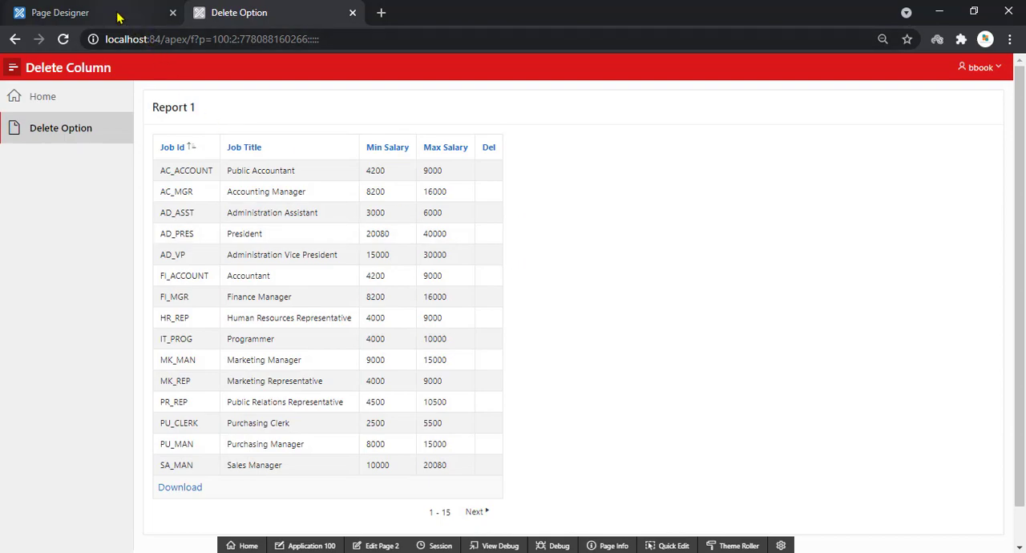
Switch to the Notepad instructions, read step 3 about the blank page, and select the page name Delete Transaction
left_click(208, 552)
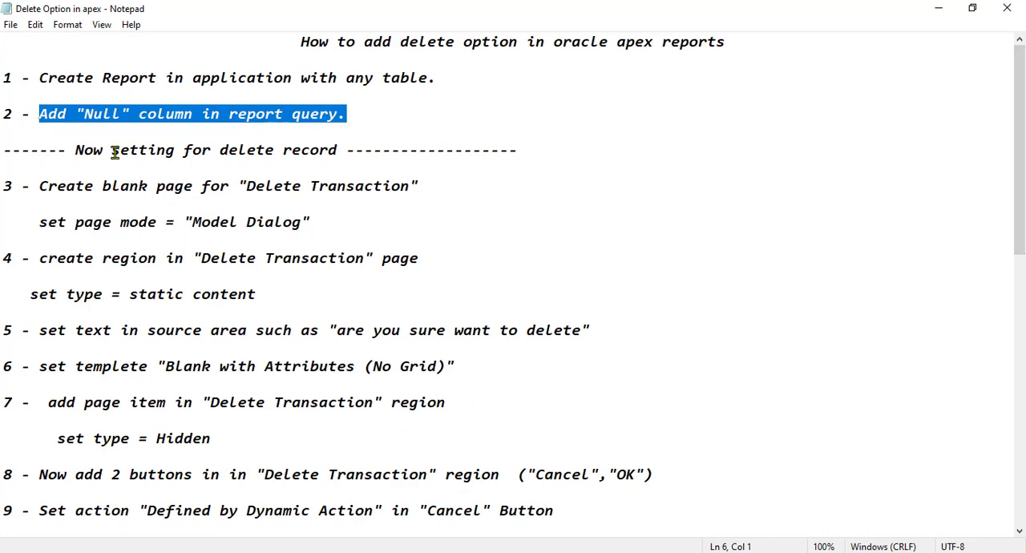
left_click_drag(76, 150, 339, 151)
left_click(171, 200)
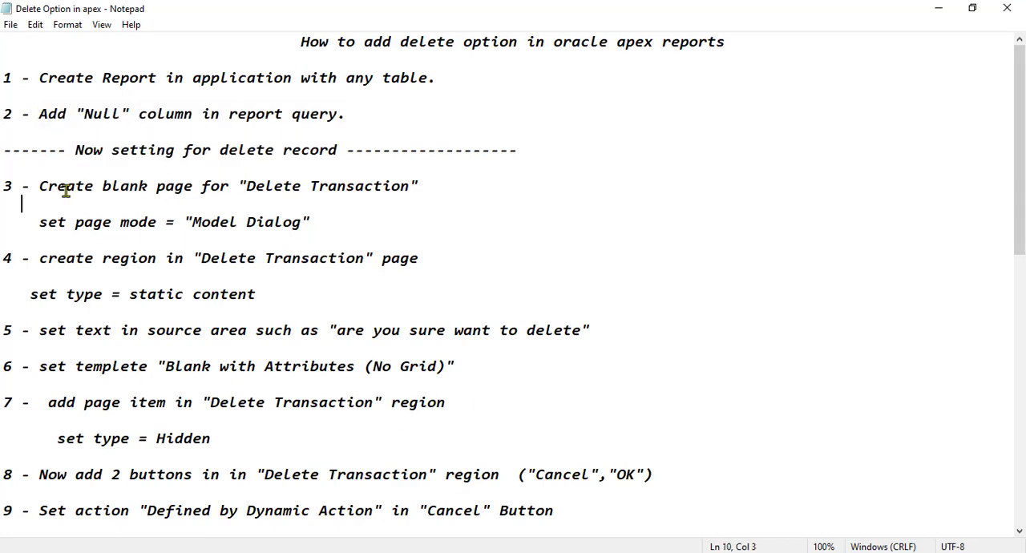
left_click_drag(42, 186, 424, 184)
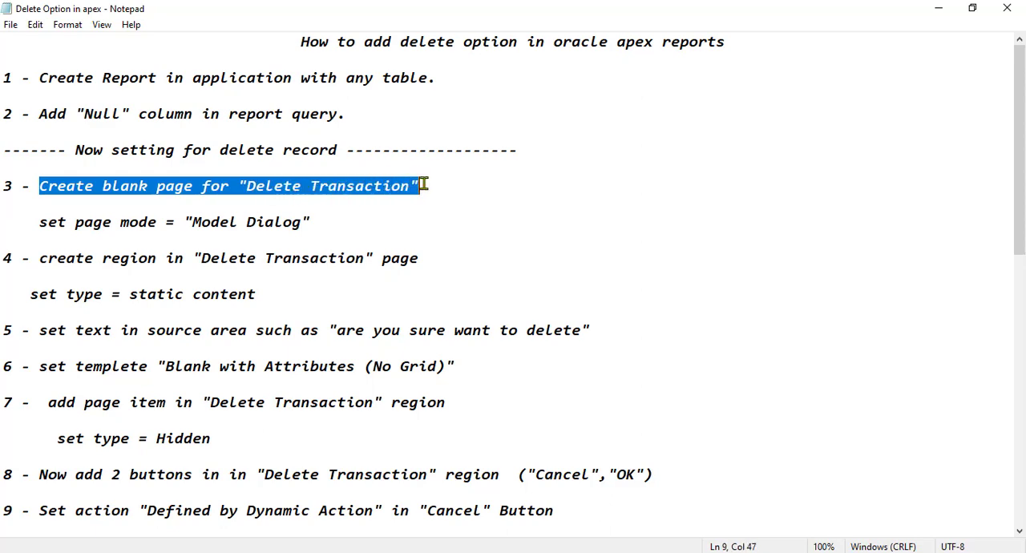
left_click(398, 200)
left_click_drag(246, 187, 410, 187)
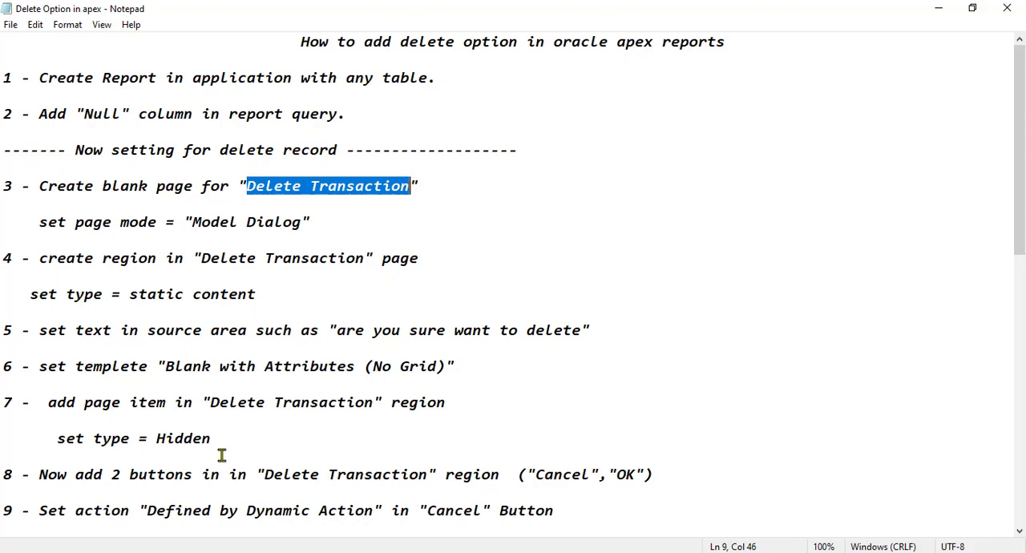
Return to Page Designer in the browser, go to Application 100's home page, and start creating a new Blank Page component
left_click(167, 552)
left_click(104, 12)
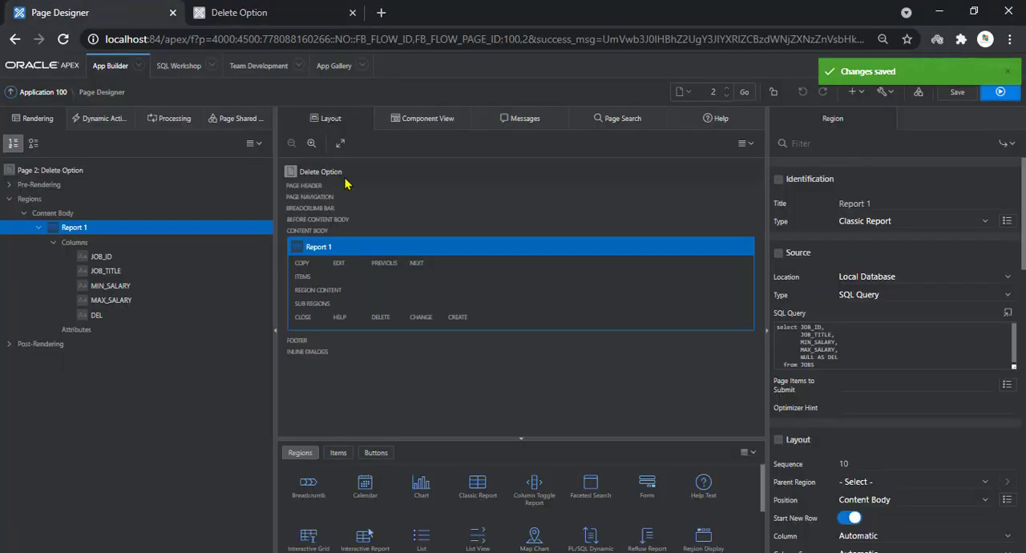
left_click(39, 94)
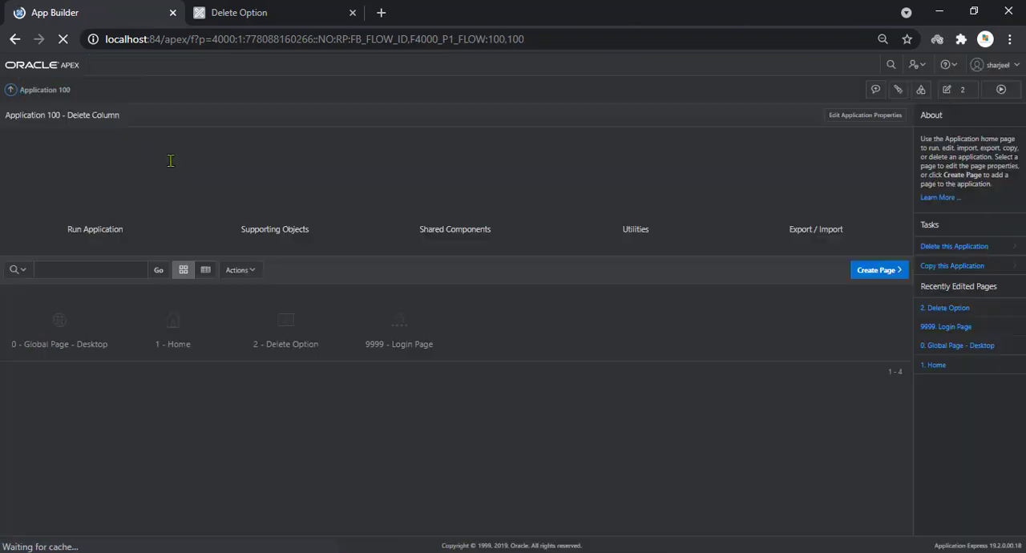
left_click(856, 272)
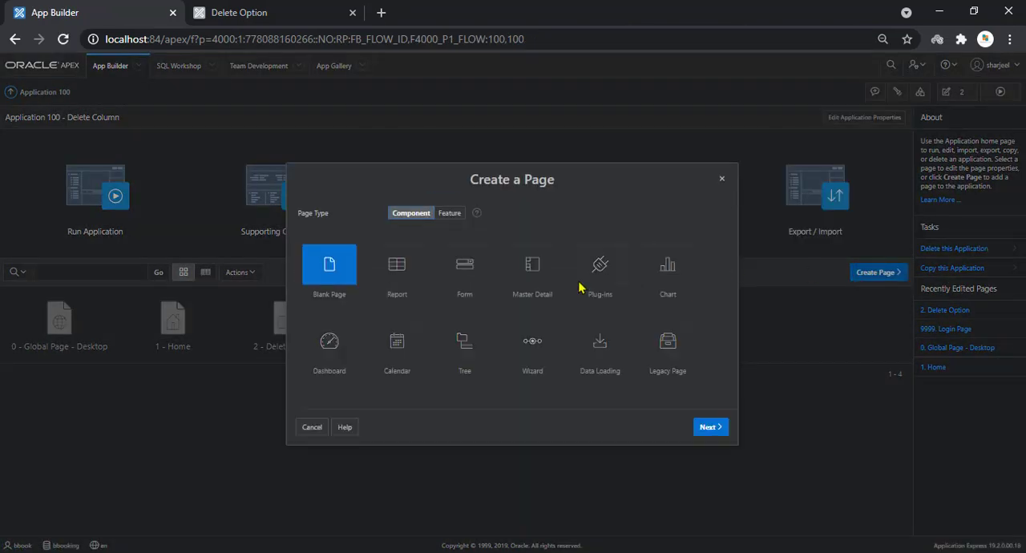
left_click(343, 270)
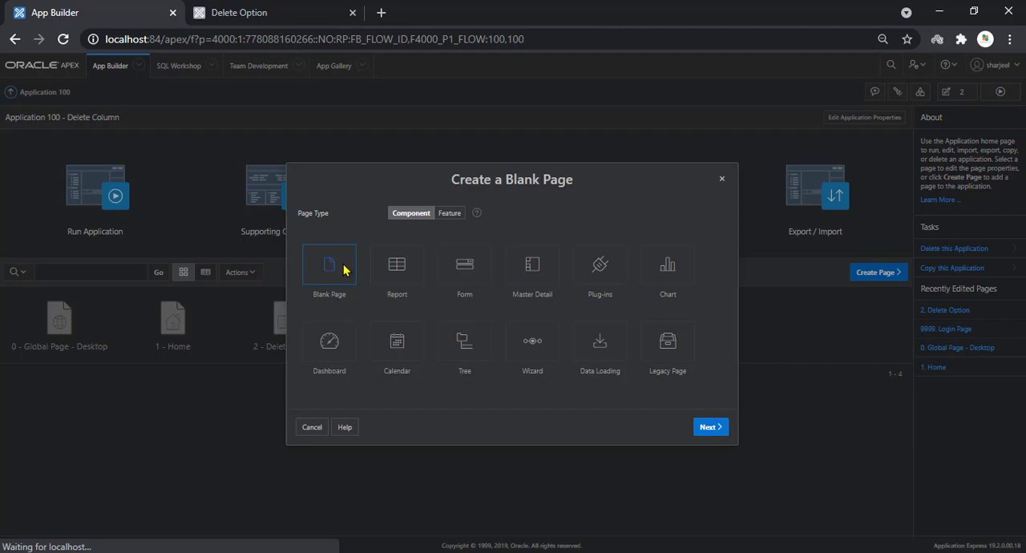
left_click(701, 430)
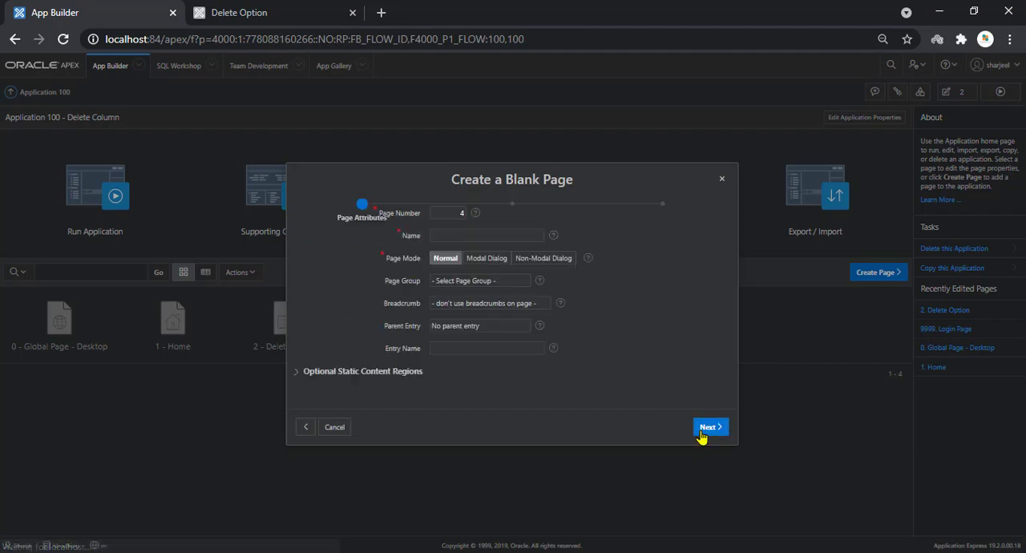
Name the new page Delete Transaction and, following the Notepad instructions, set its page mode to Modal Dialog
left_click(466, 284)
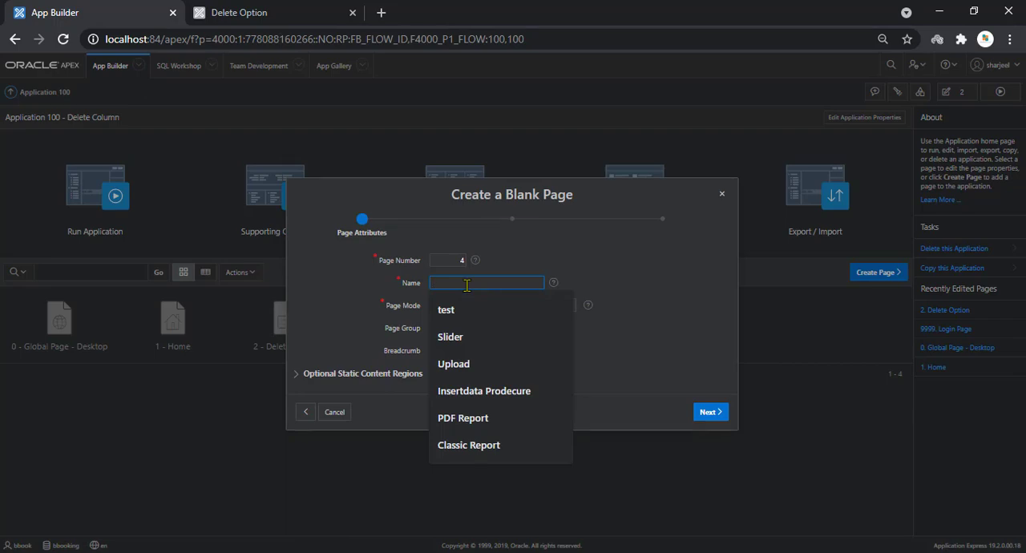
type("Delete Transaction")
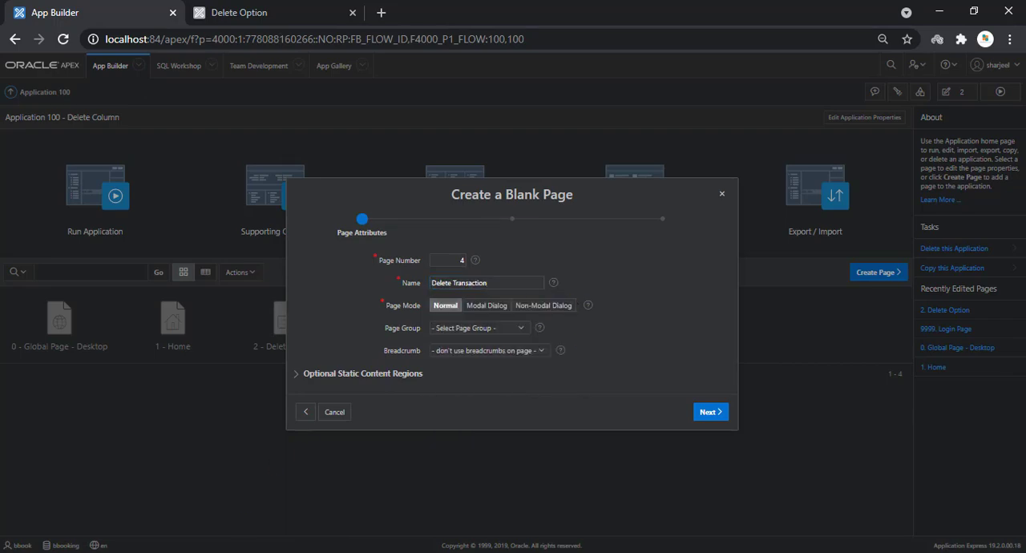
key("alt+Tab")
left_click_drag(30, 222, 330, 225)
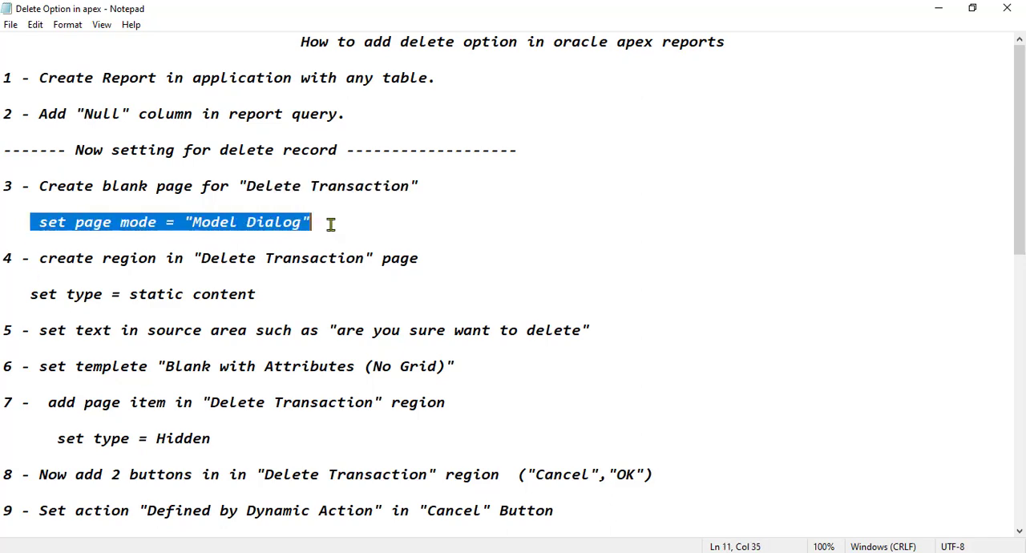
left_click(937, 8)
left_click(489, 307)
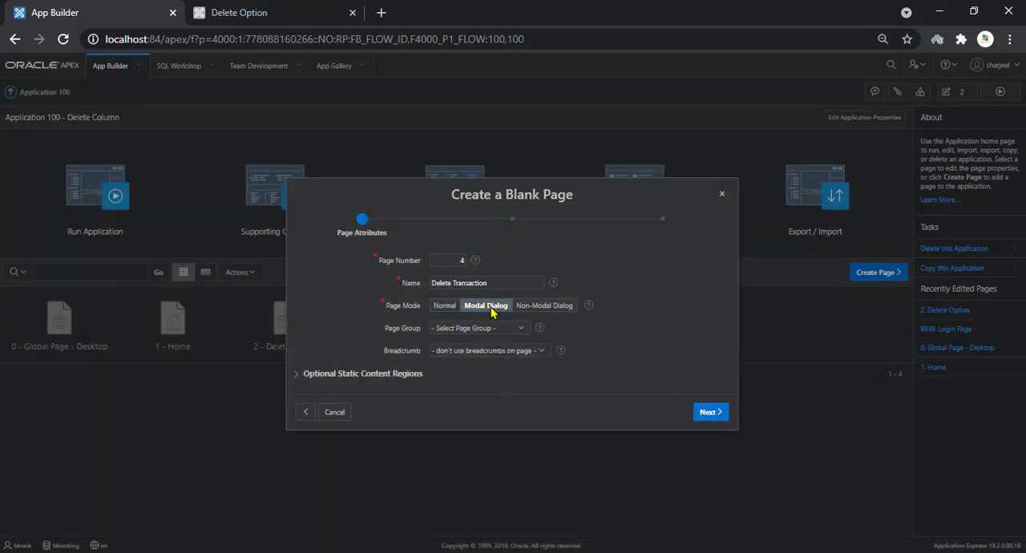
Keep the new page unassociated with any navigation menu entry and finish creating it
left_click(712, 412)
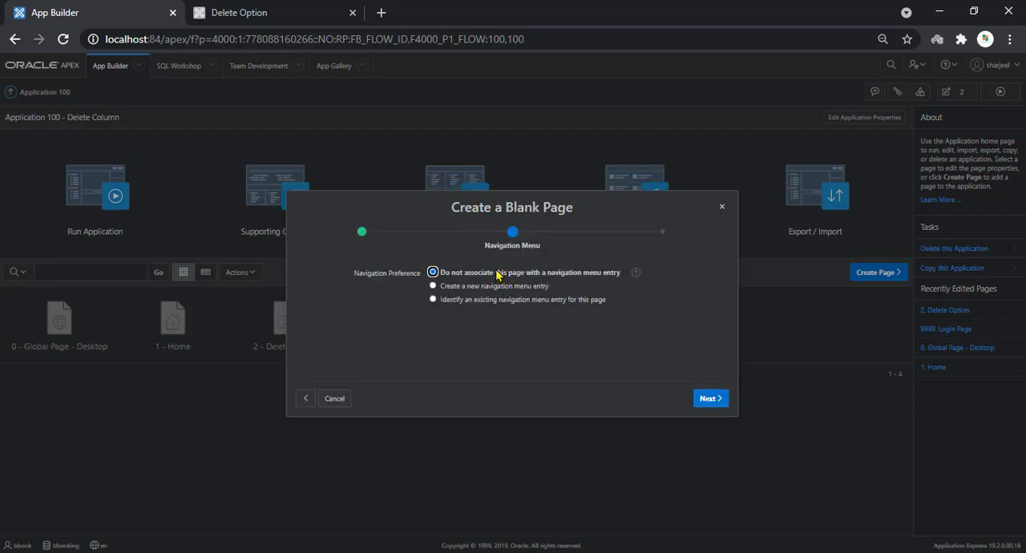
left_click(708, 399)
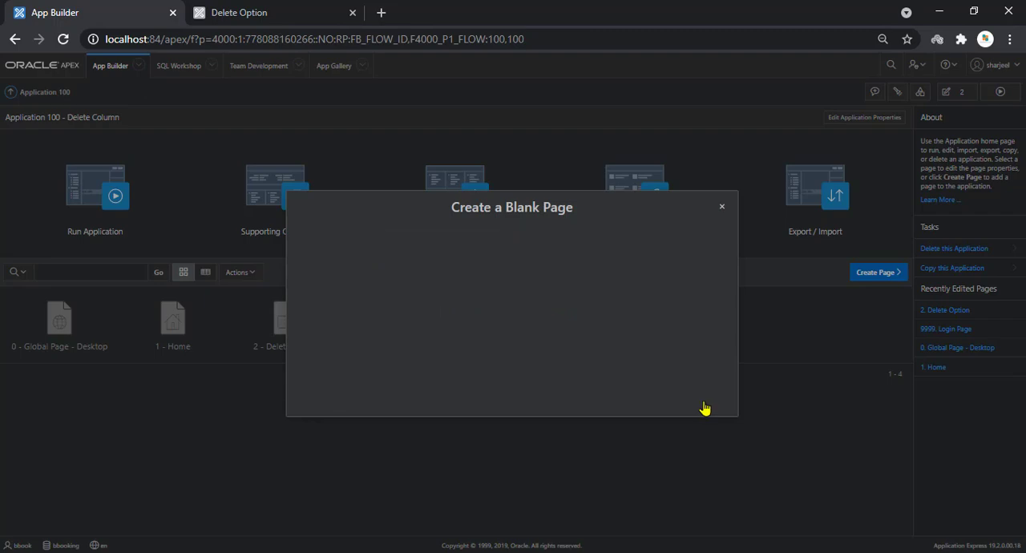
left_click(705, 407)
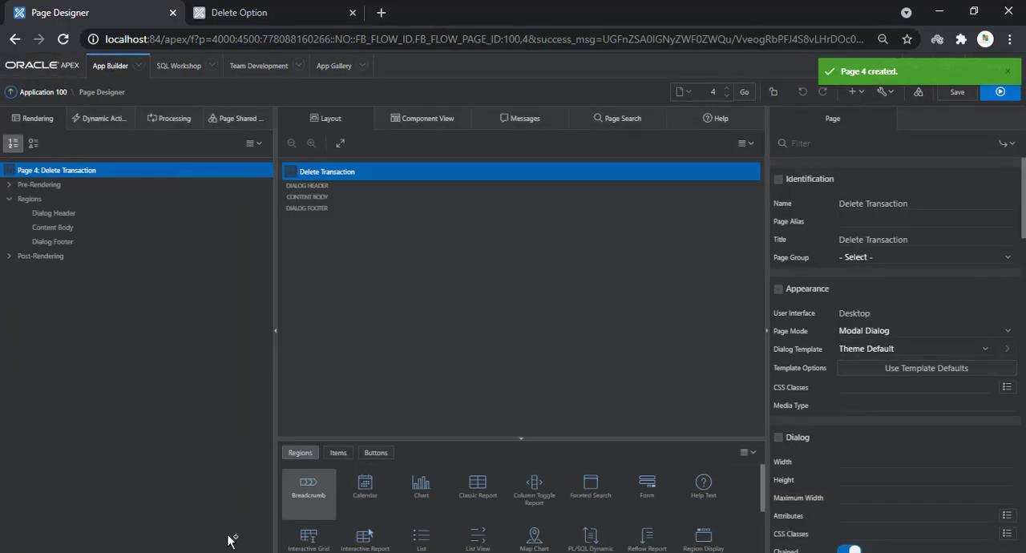
Switch to the Notepad instructions and examine step 4 about creating a region on the Delete Transaction page
left_click(193, 505)
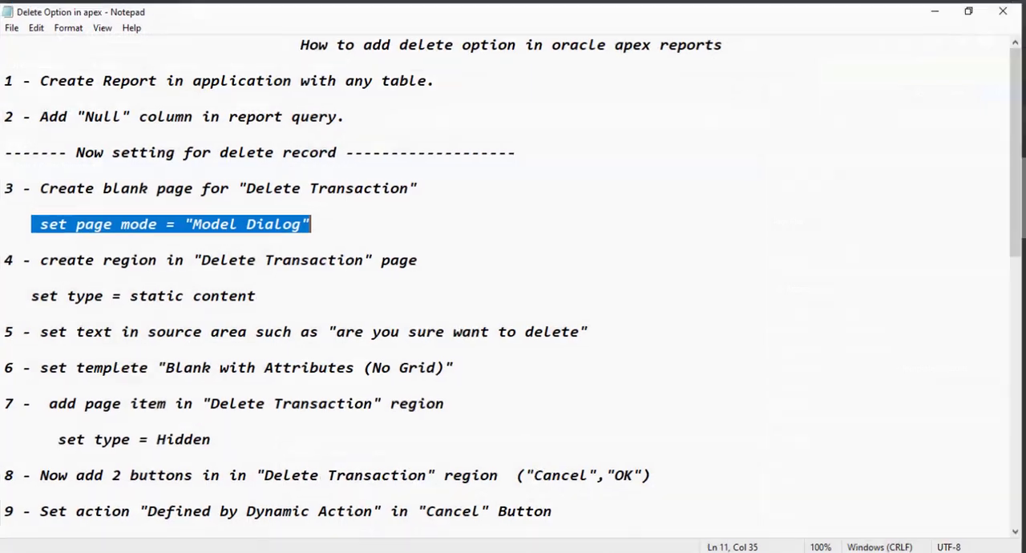
left_click_drag(44, 260, 420, 259)
left_click(323, 286)
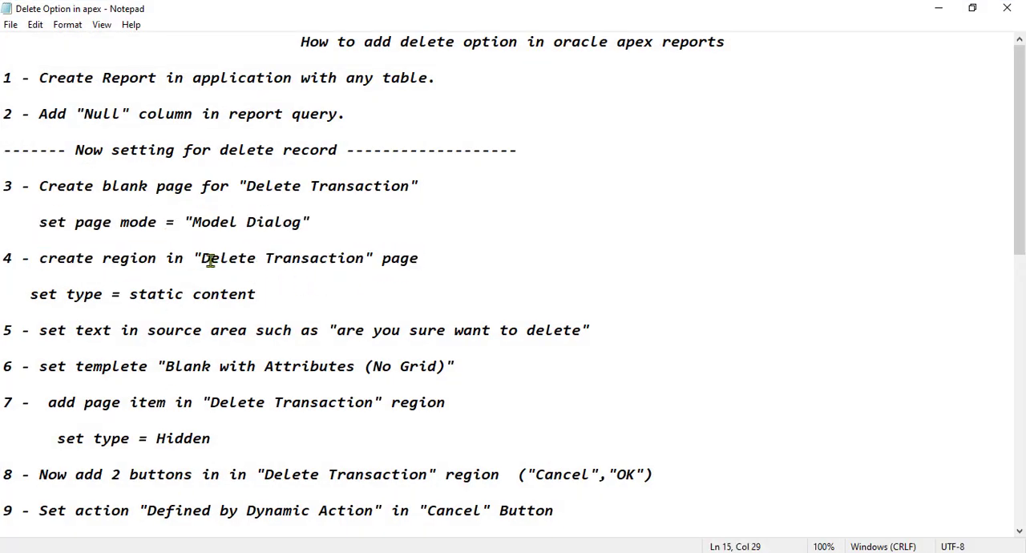
left_click_drag(202, 260, 256, 258)
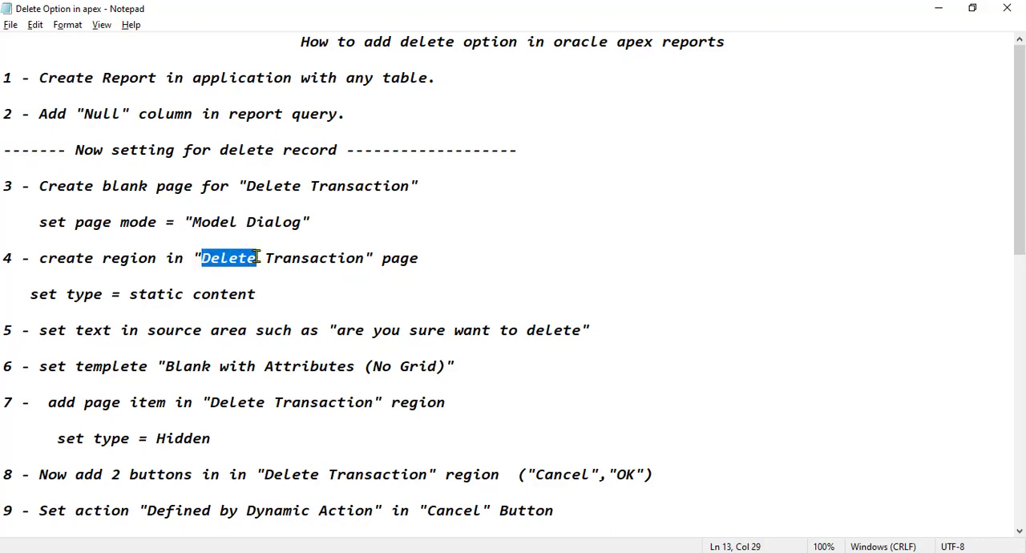
Return to Page Designer, create a region on page 4 titled Delete, and save the page
key("alt+Tab")
right_click(37, 200)
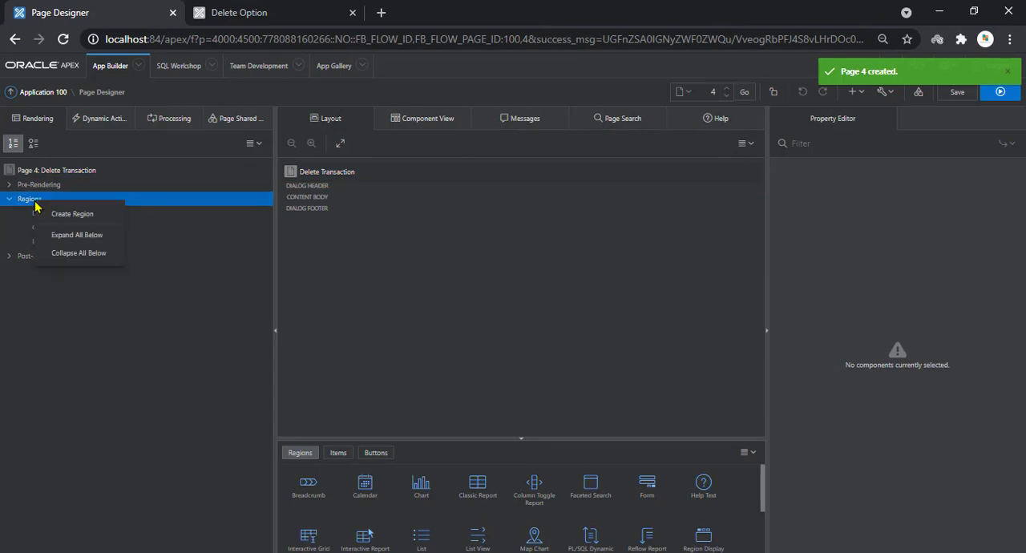
left_click(48, 213)
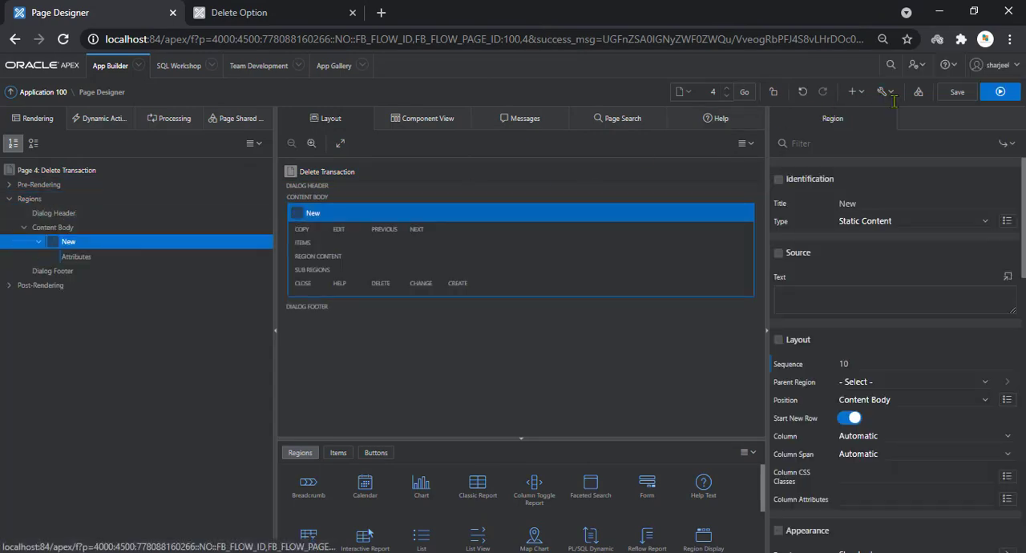
left_click(873, 203)
key("ctrl+a")
type("Delete")
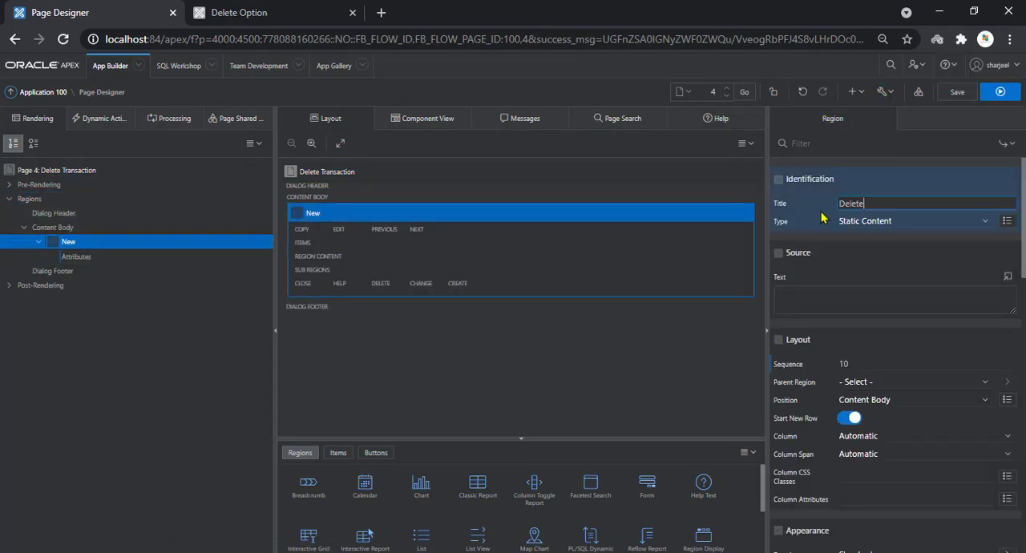
left_click(959, 93)
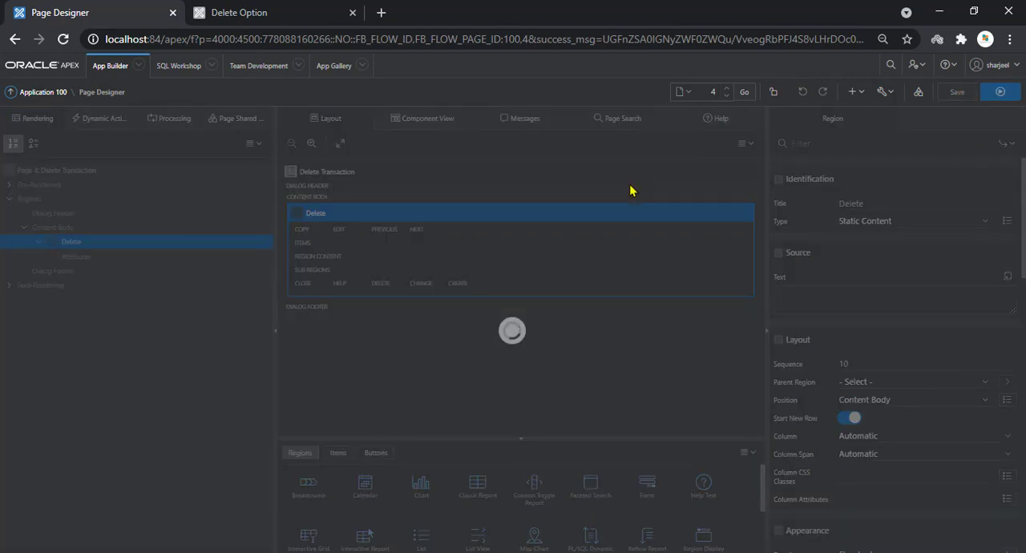
Check the region type required in the Notepad instructions against the Delete region's type in Page Designer
key("alt+Tab")
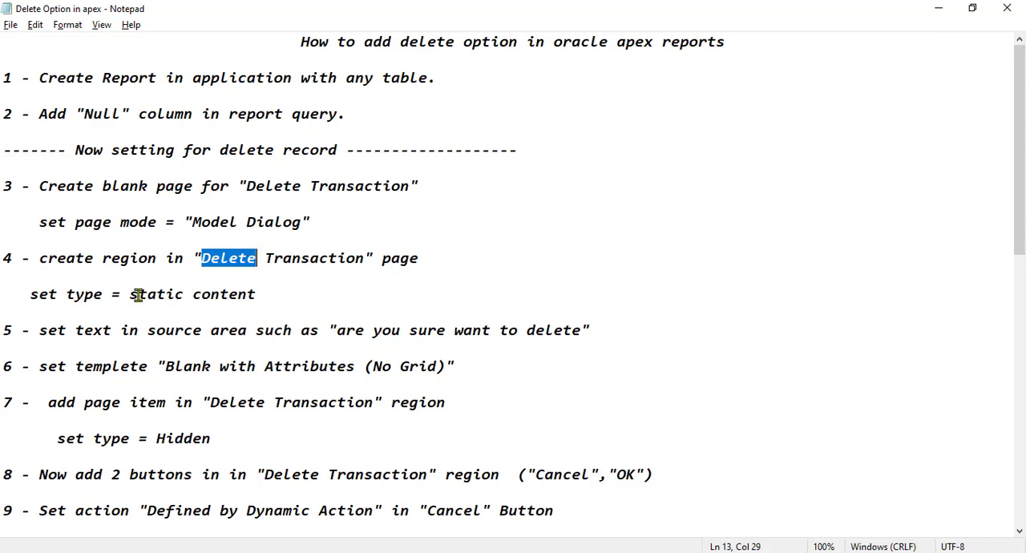
left_click_drag(129, 294, 253, 292)
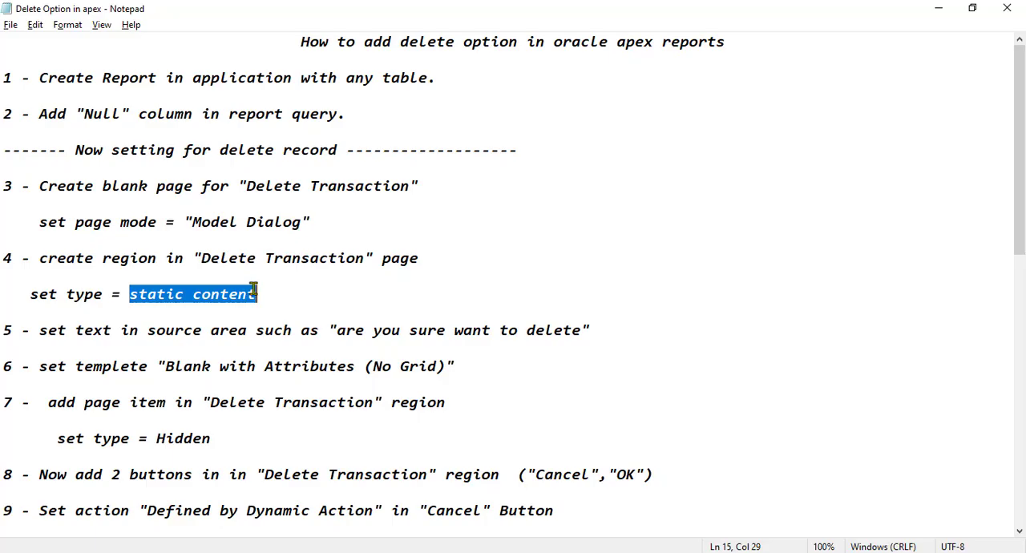
key("alt+Tab")
left_click(843, 222)
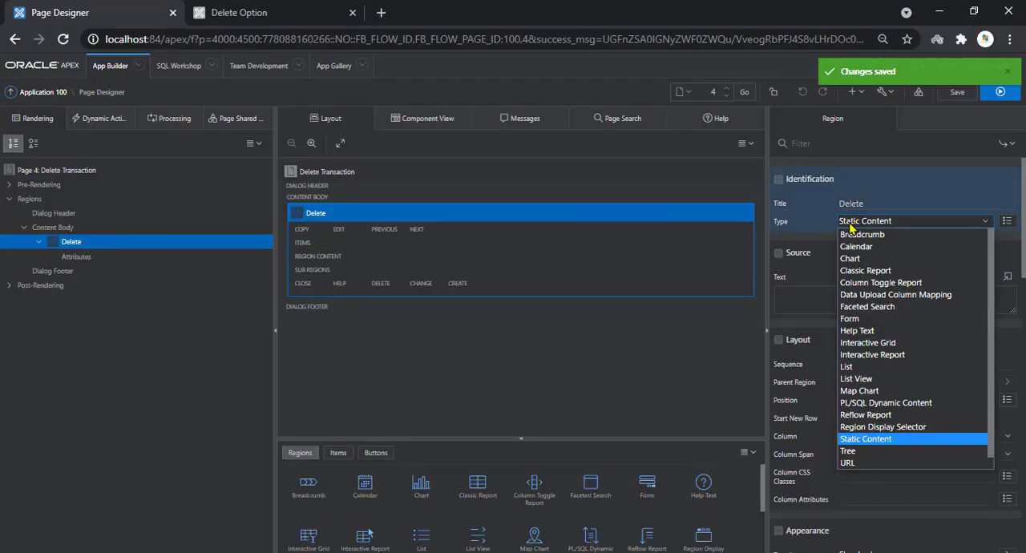
left_click(829, 267)
Using the wording from step 5 of the Notepad instructions, set the Delete region's source text to "are you sure want to delete ?" and save the page
key("alt+Tab")
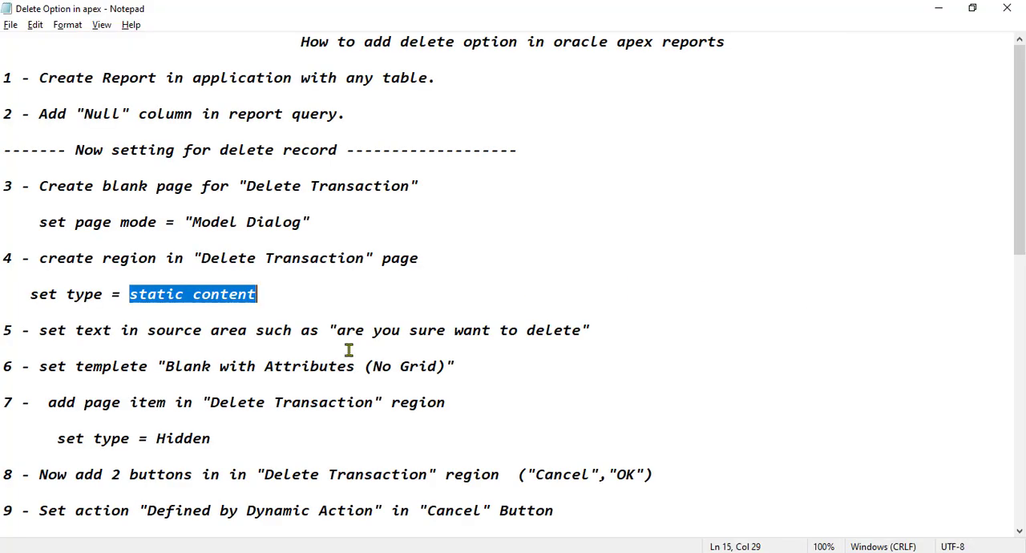
left_click_drag(41, 331, 315, 330)
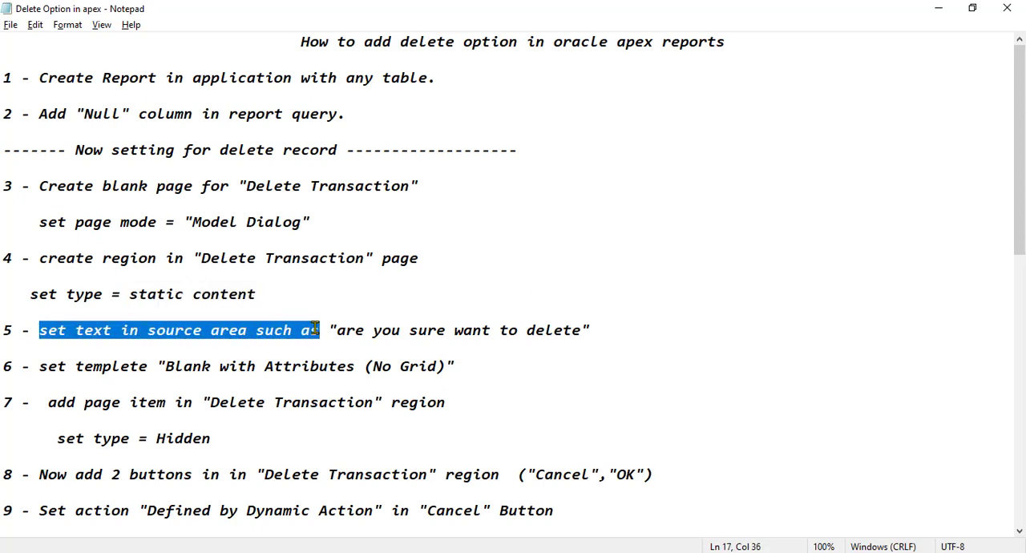
left_click_drag(333, 329, 581, 331)
key("ctrl+c")
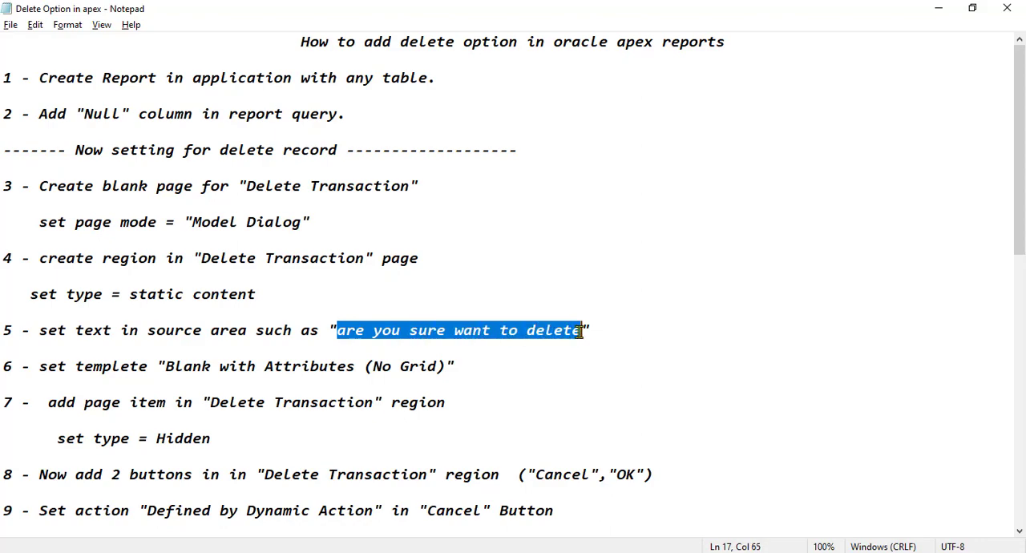
key("alt+Tab")
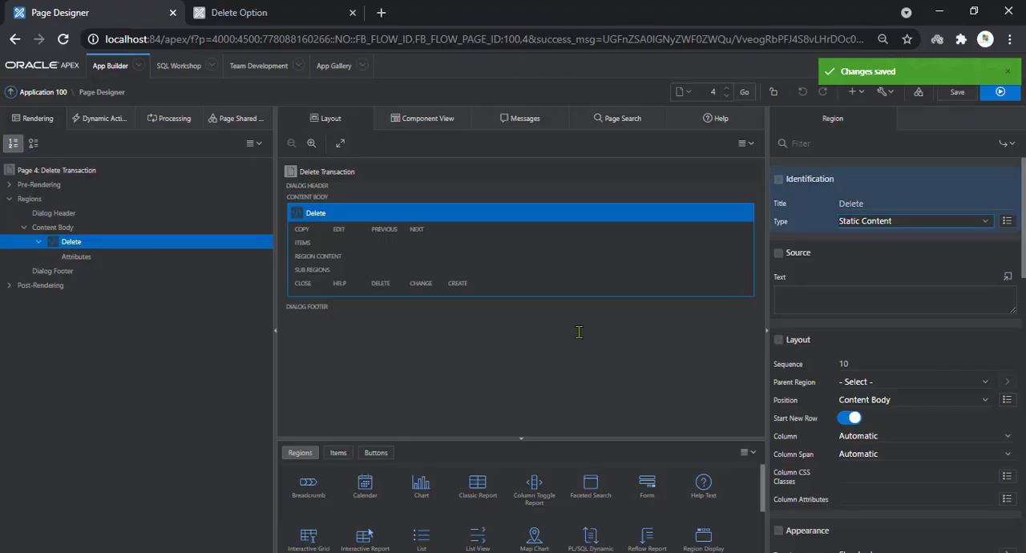
left_click(1007, 276)
key("ctrl+v")
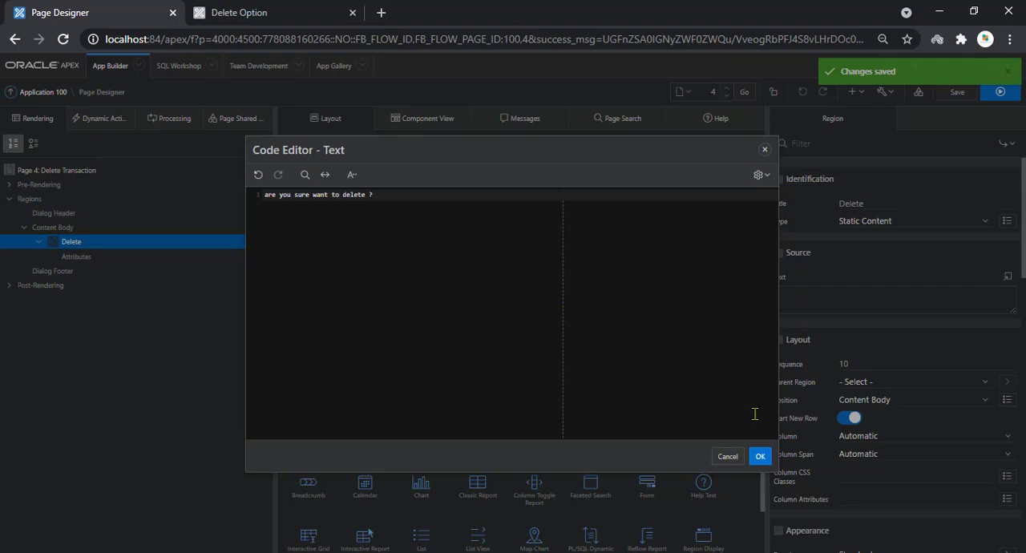
left_click(760, 456)
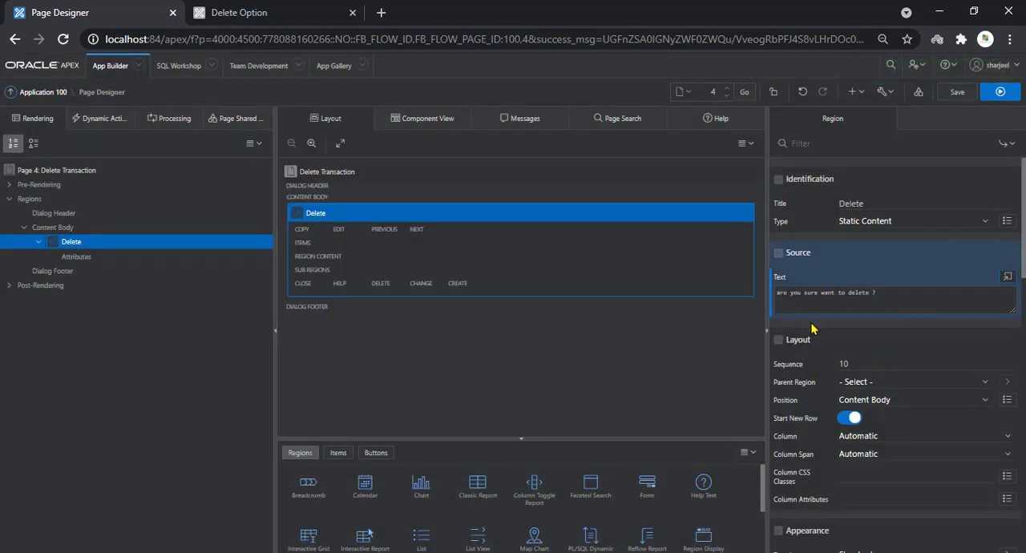
left_click(956, 93)
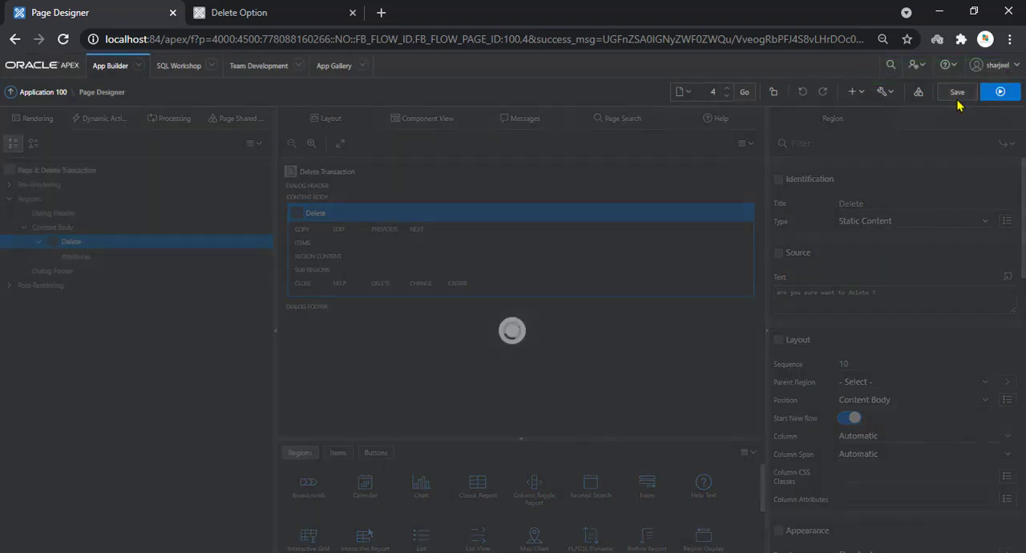
Following step 6 of the Notepad instructions, set the Delete region's template to Blank with Attributes (No Grid) and save the page
key("alt+Tab")
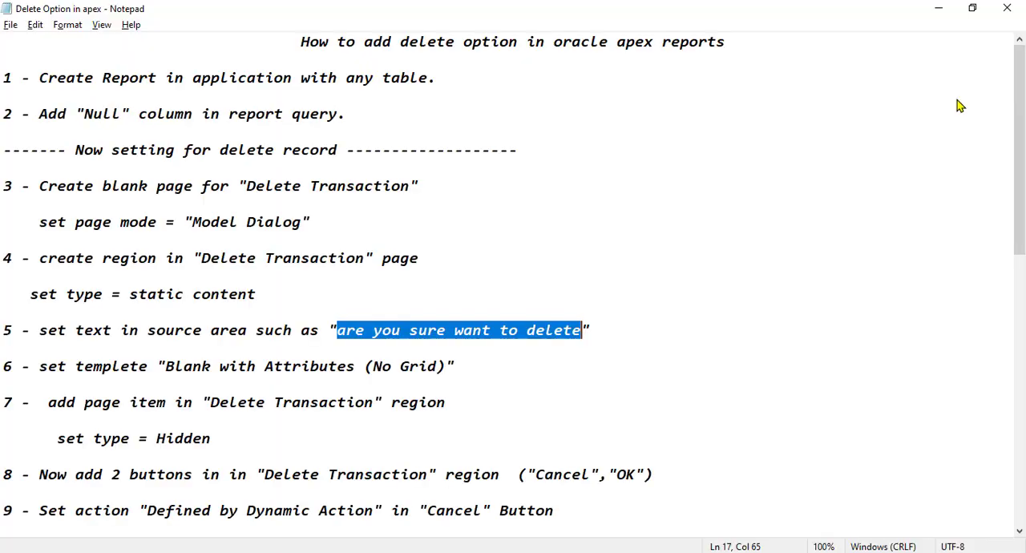
left_click(51, 367)
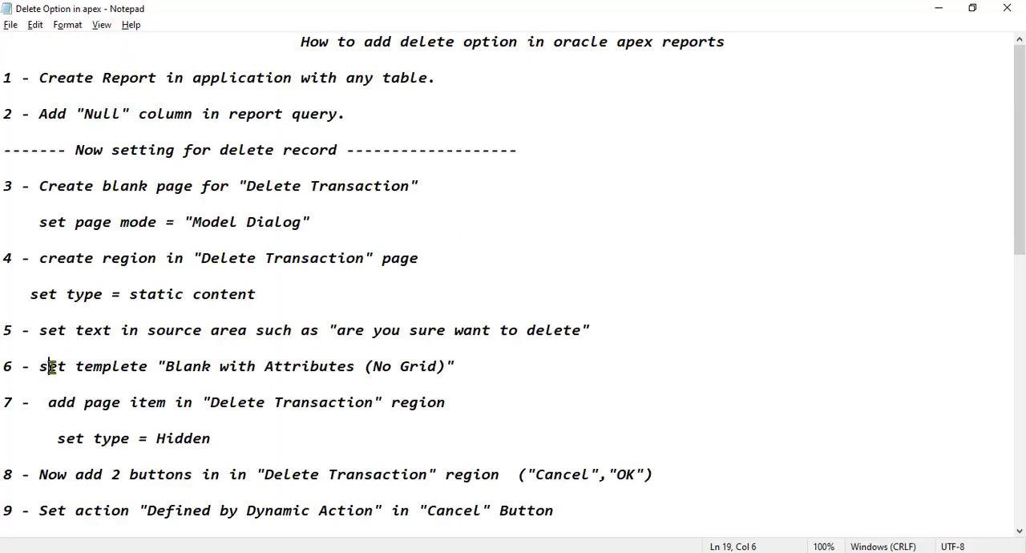
left_click_drag(51, 366, 443, 367)
key("alt+Tab")
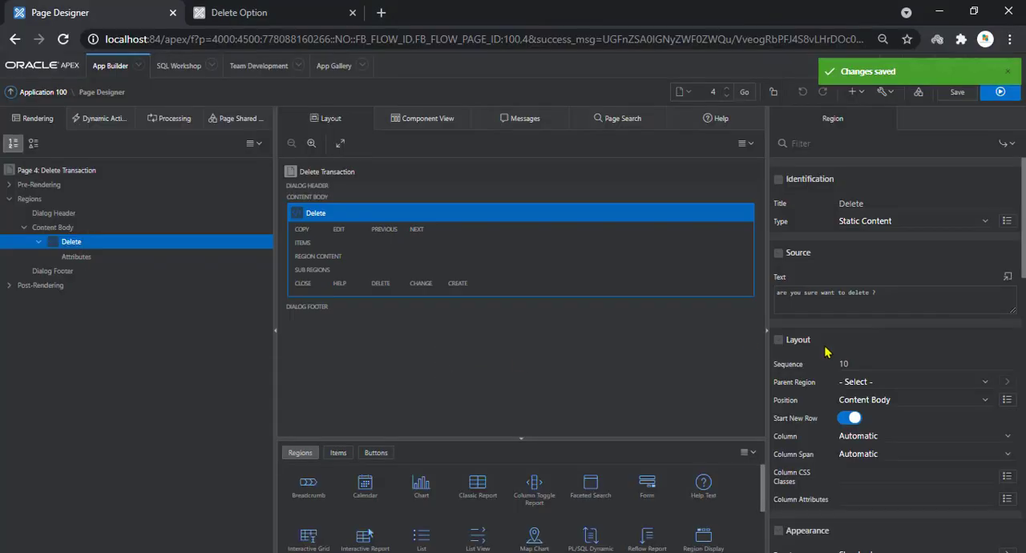
scroll(903, 394, "down", 3)
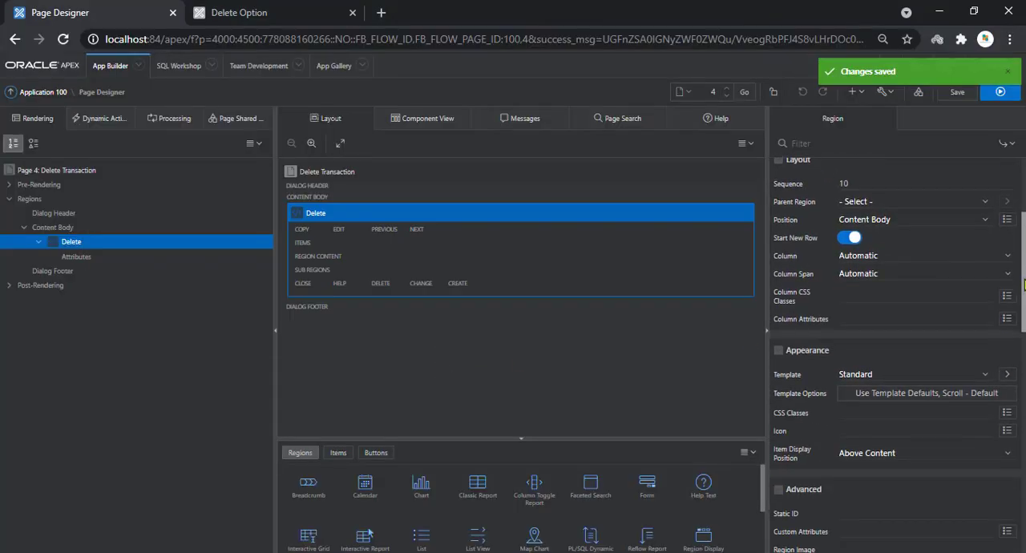
left_click(884, 376)
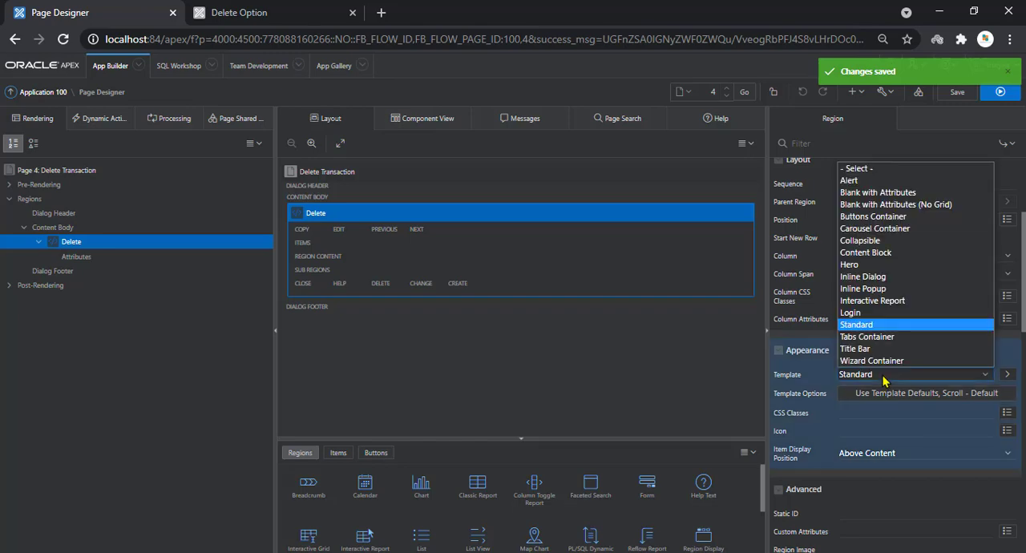
left_click(916, 205)
left_click(958, 93)
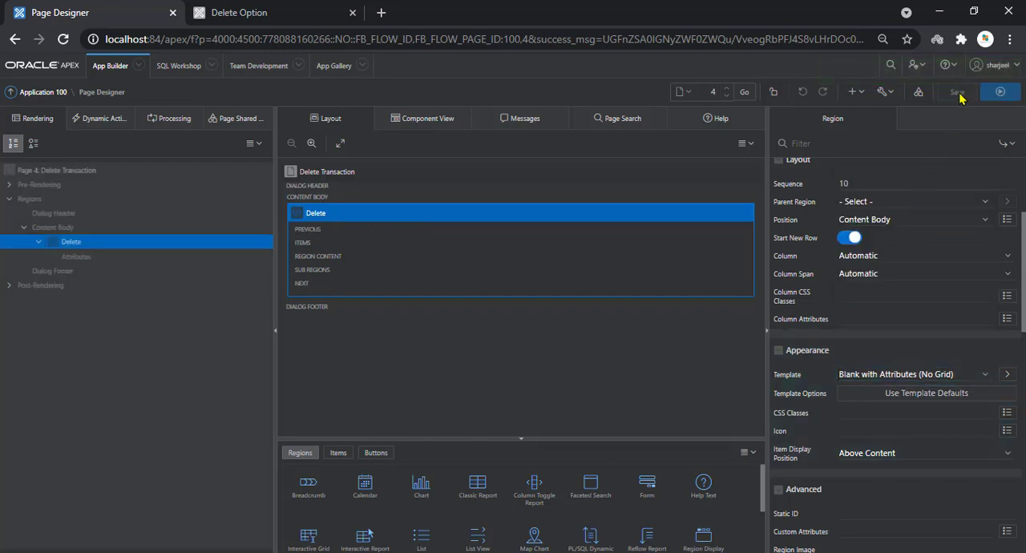
Consult step 7 of the Notepad instructions and, back in Page Designer, add a page item to the Delete region
key("alt+Tab")
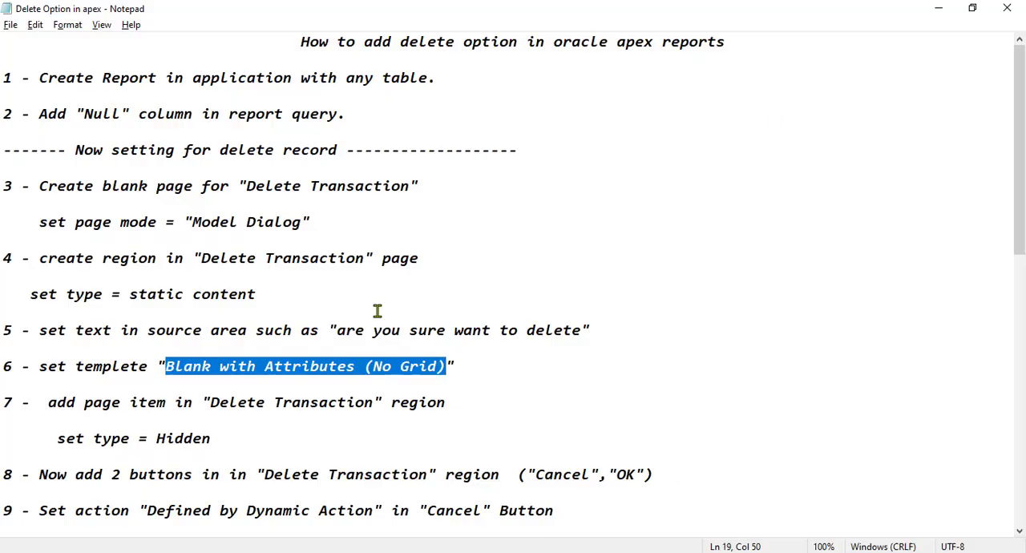
left_click_drag(48, 403, 446, 404)
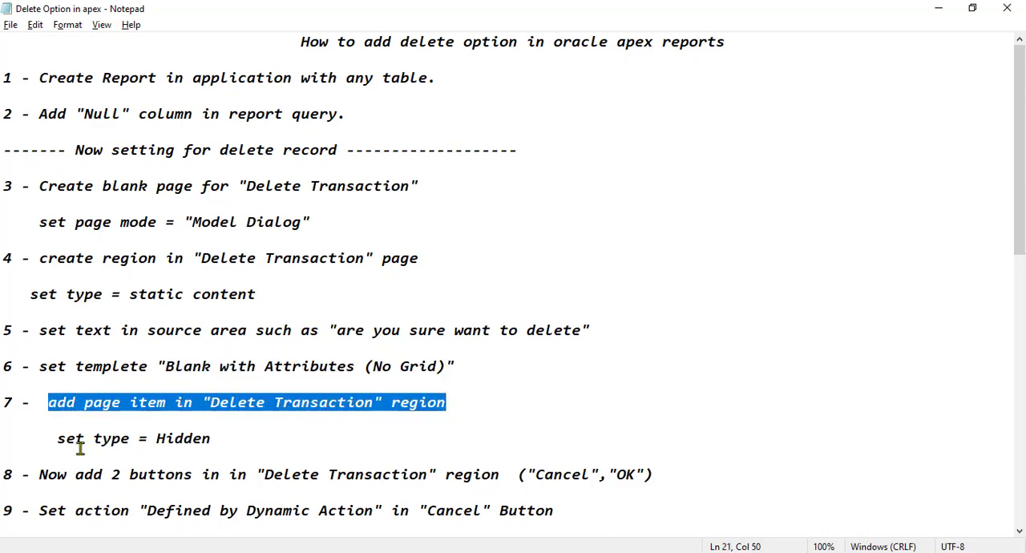
left_click_drag(61, 442, 218, 437)
left_click(218, 437)
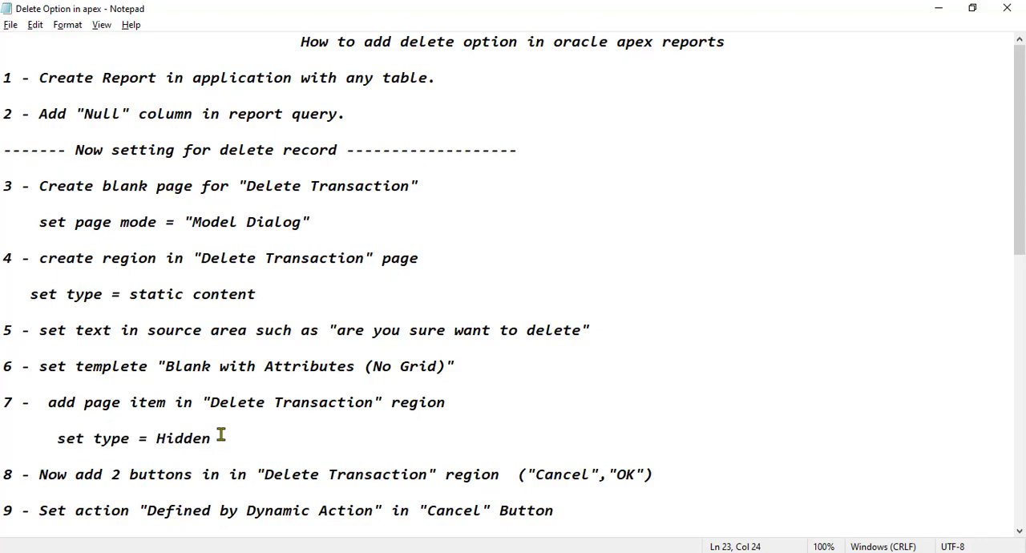
key("alt+Tab")
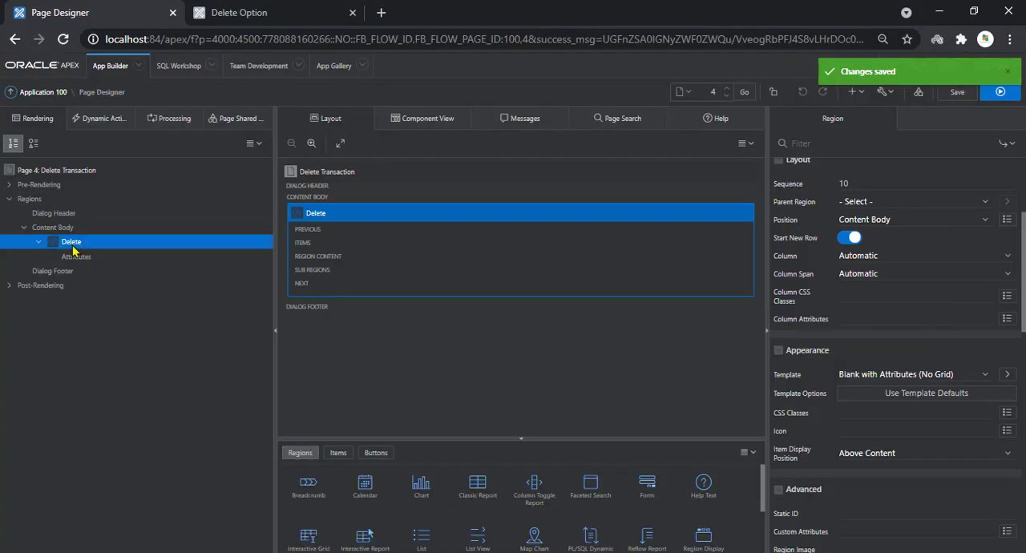
right_click(72, 242)
left_click(111, 297)
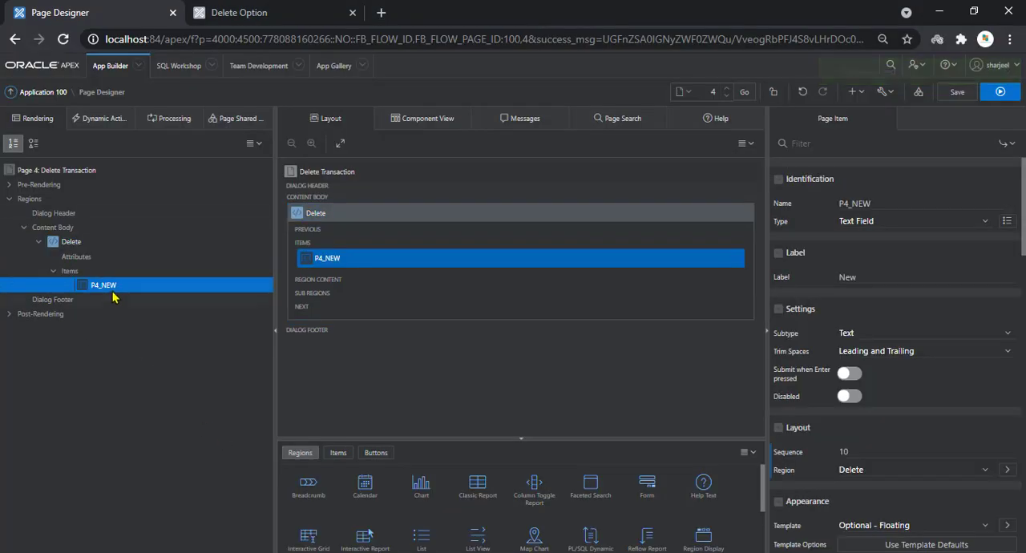
Name the new page item P4_ID, set its type to Hidden, and save the page
left_click(870, 202)
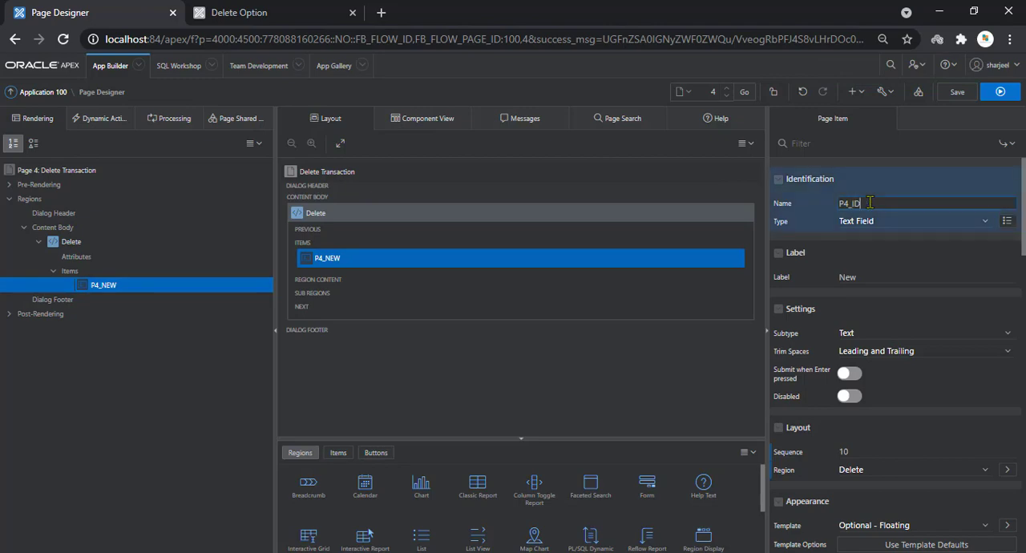
type("ID")
left_click(864, 230)
key("h")
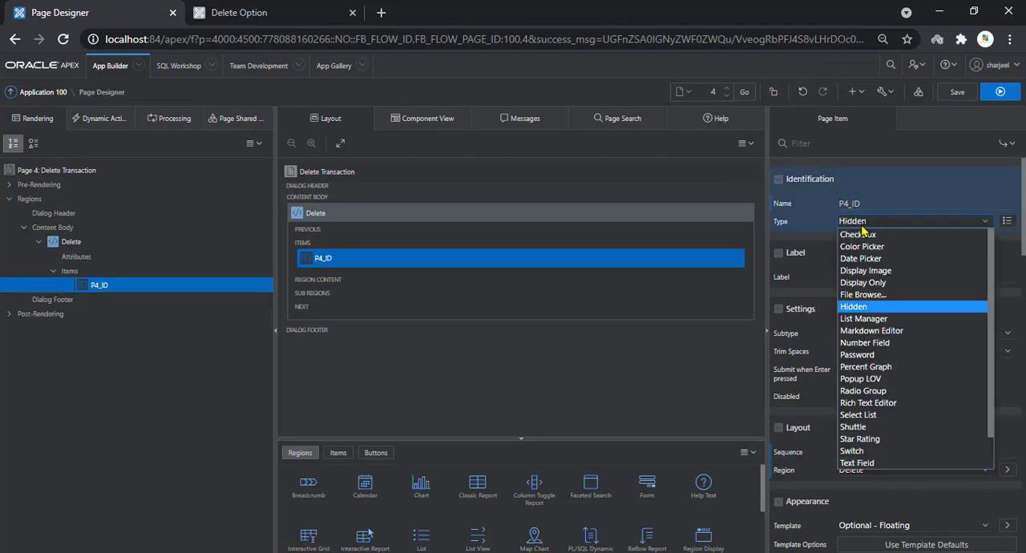
key("Return")
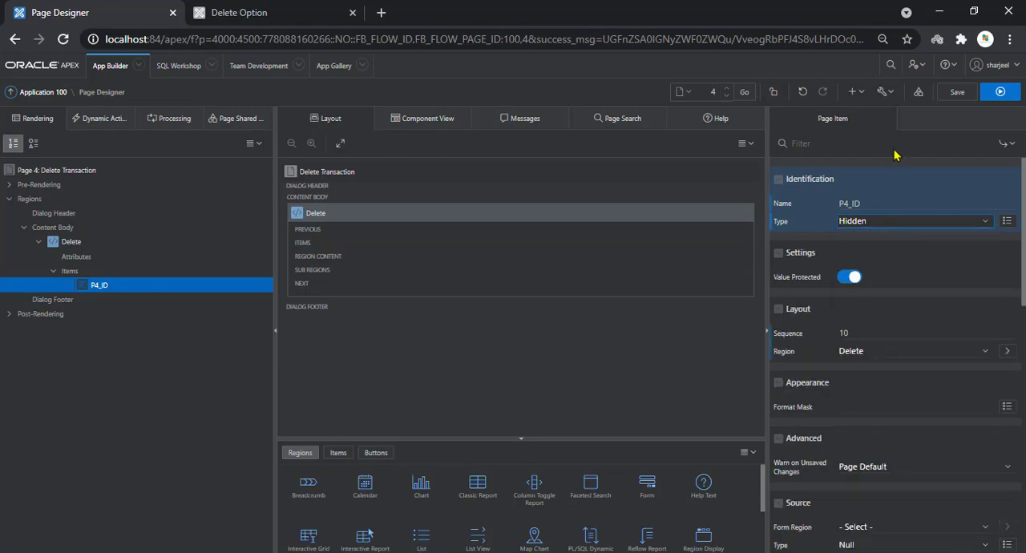
left_click(957, 94)
Consult step 8 of the Notepad instructions and, back in Page Designer, add two buttons to the Delete region
key("alt+Tab")
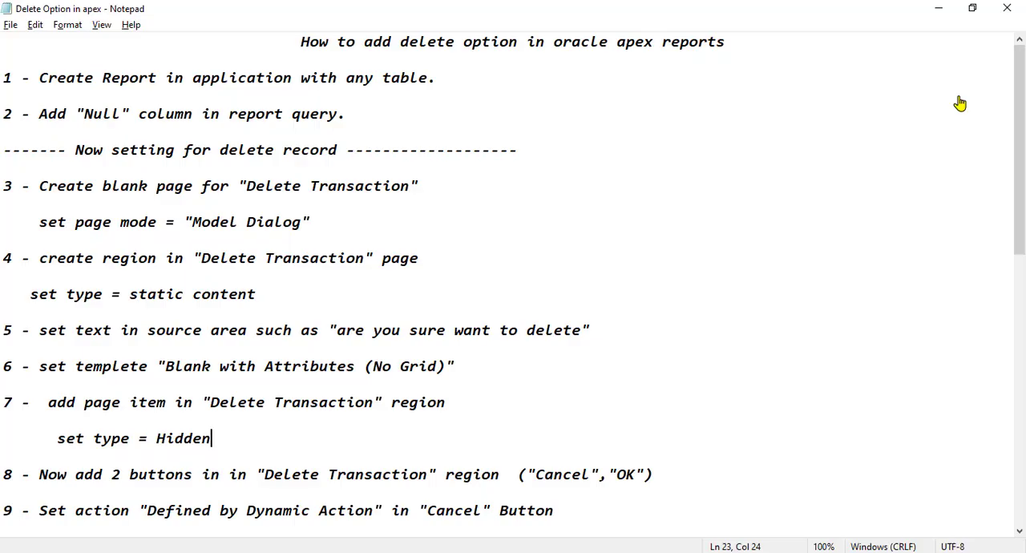
left_click_drag(1022, 157, 1020, 217)
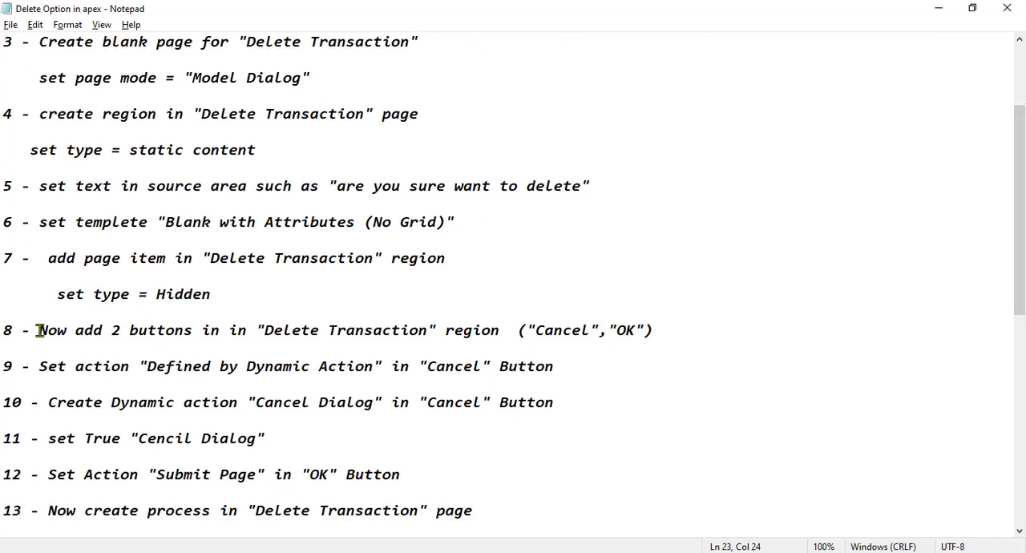
left_click_drag(37, 330, 194, 330)
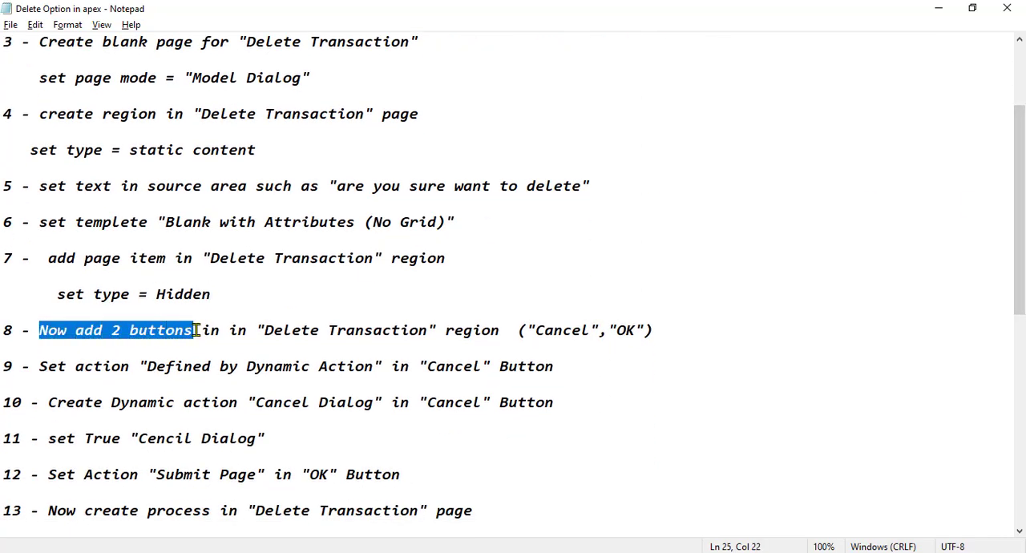
left_click_drag(256, 330, 655, 336)
left_click(653, 345)
key("alt+Tab")
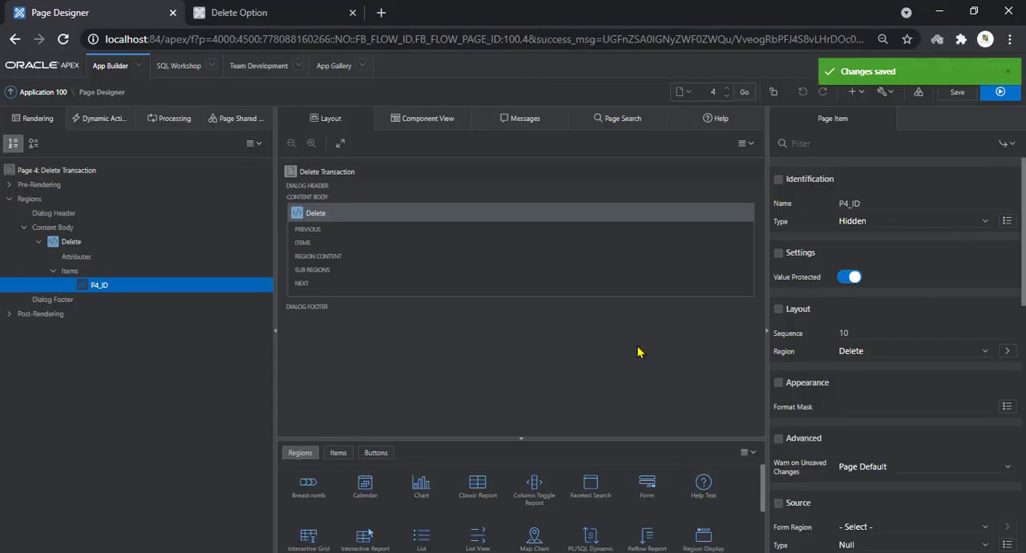
right_click(71, 245)
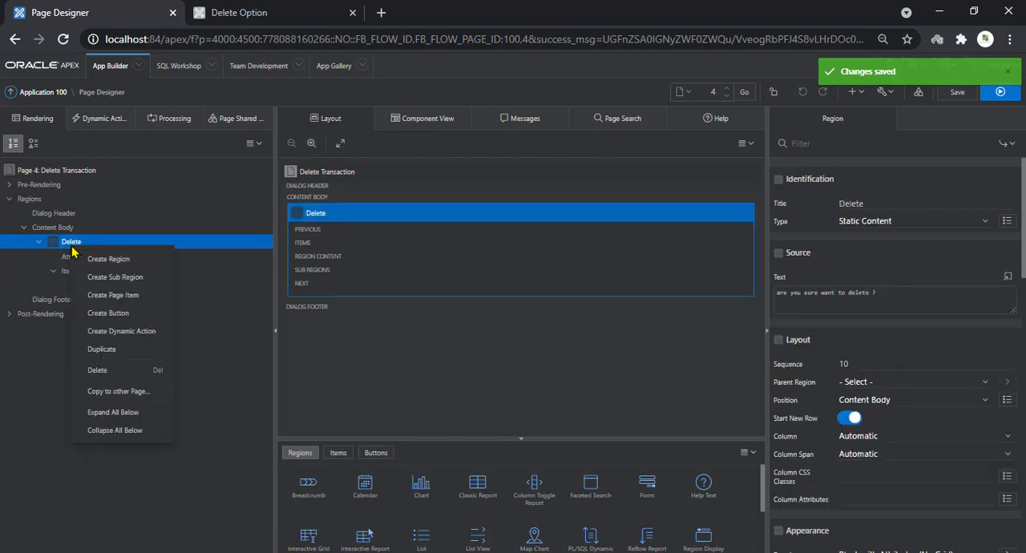
left_click(98, 311)
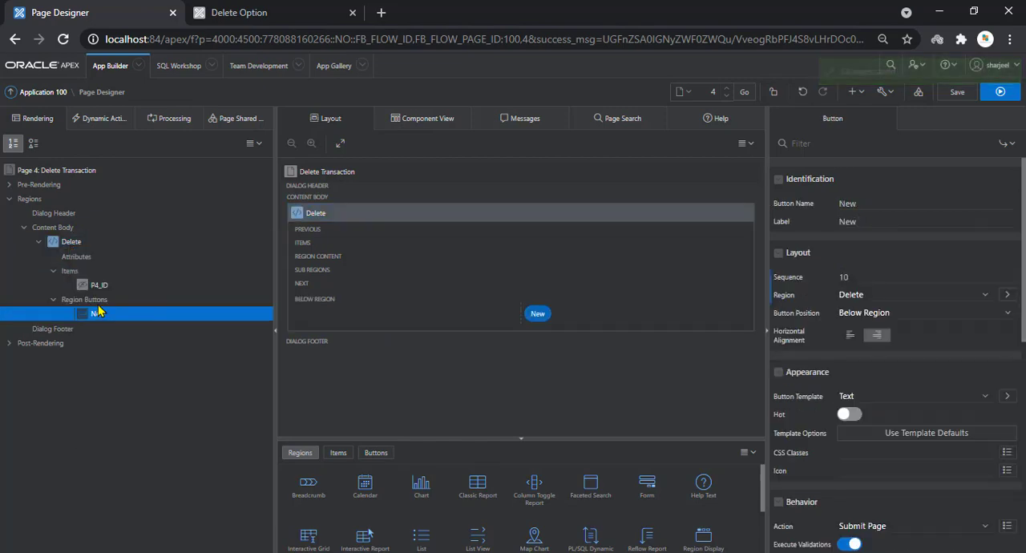
right_click(72, 247)
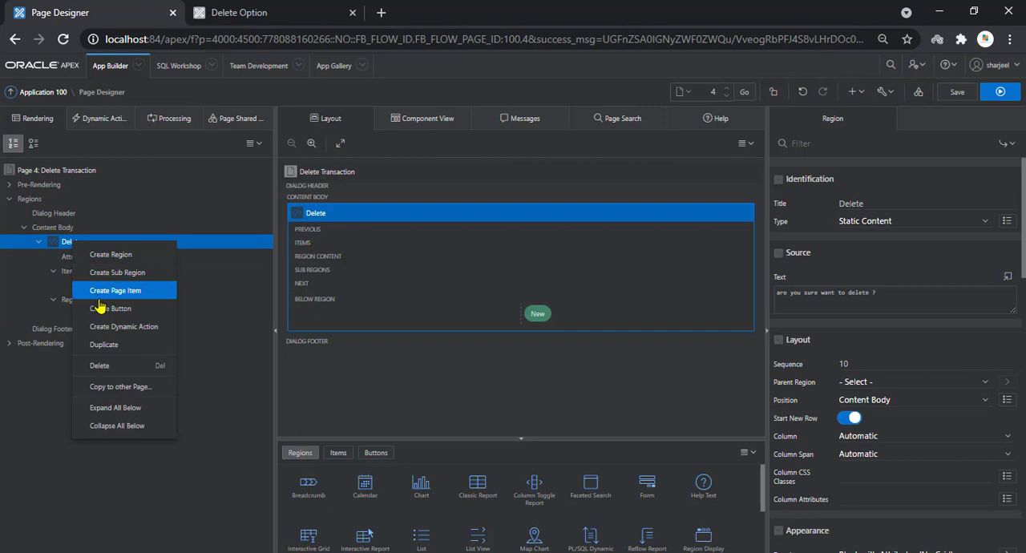
left_click(100, 313)
Rename the Delete region's first new button CANCEL and save the page
left_click(98, 314)
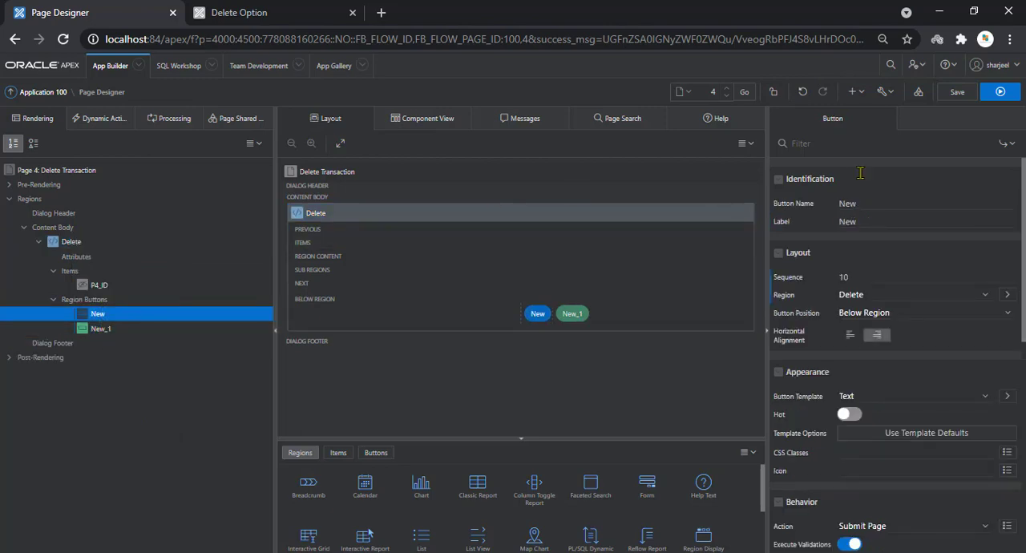
double_click(838, 210)
type("CANCEL")
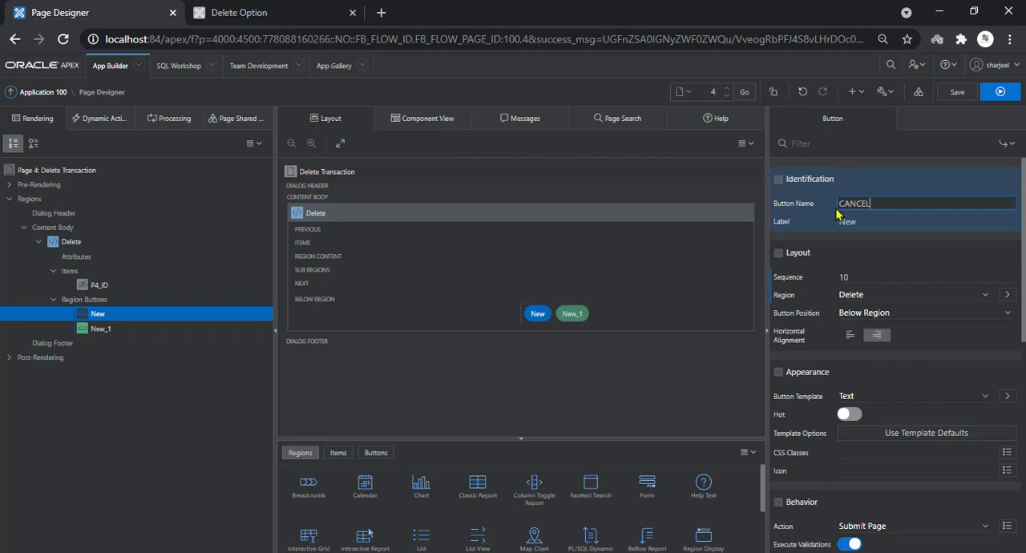
key("Tab")
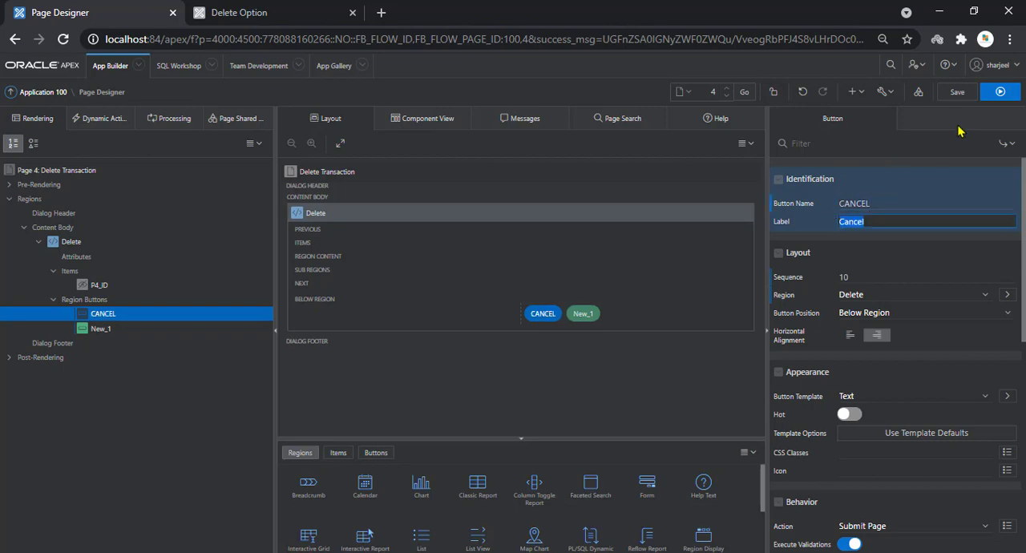
left_click(960, 93)
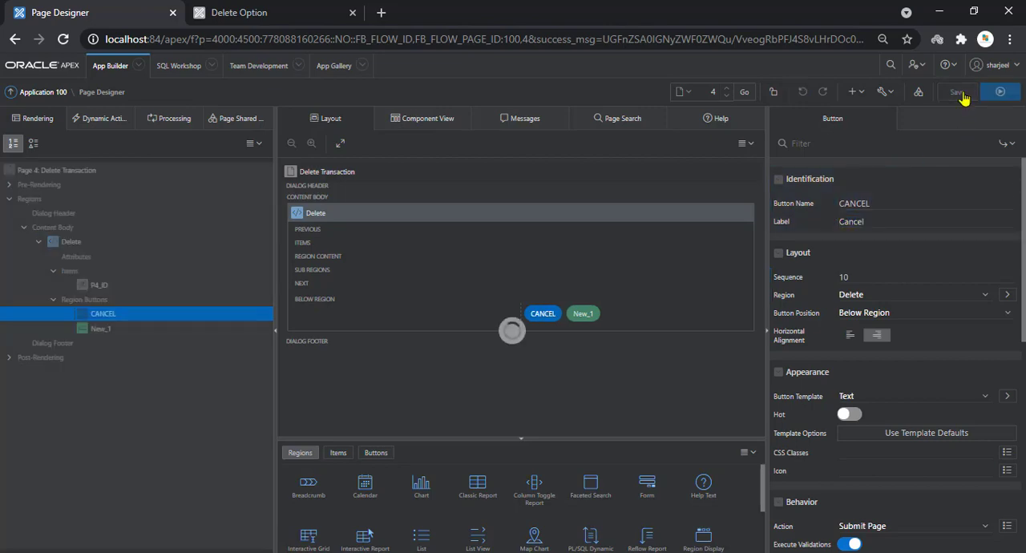
Rename the Delete region's second new button OK and save the page
left_click(112, 343)
left_click(111, 329)
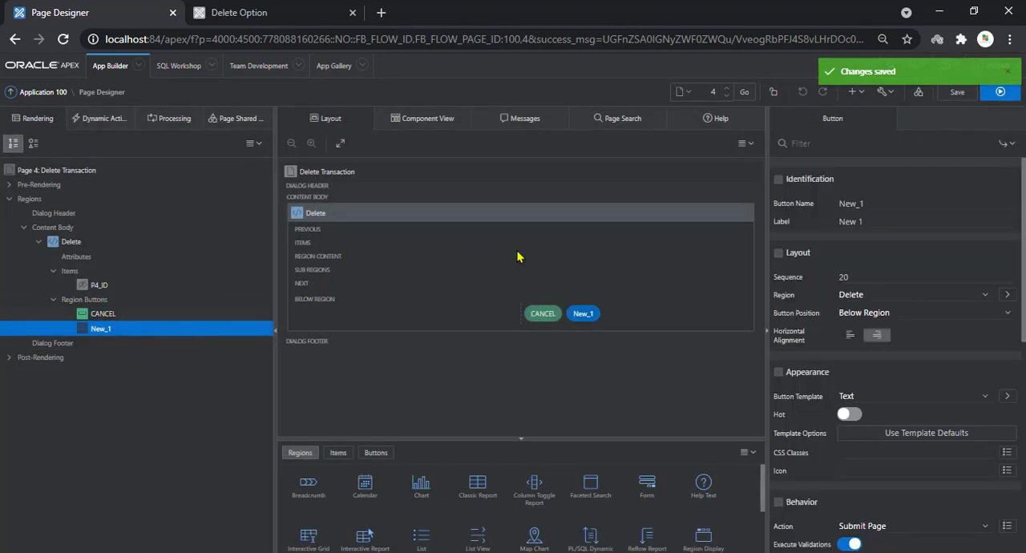
left_click(801, 207)
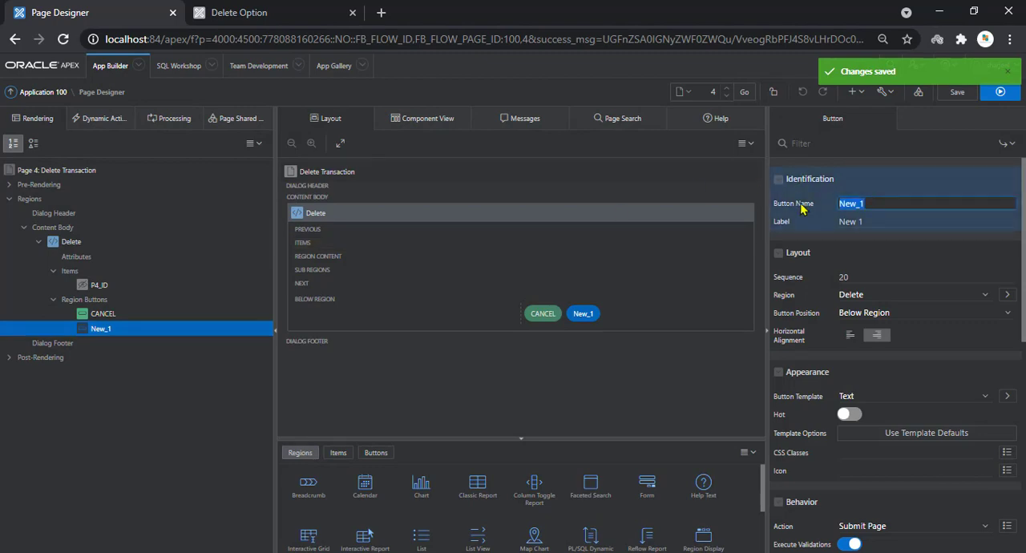
type("OK")
key("Tab")
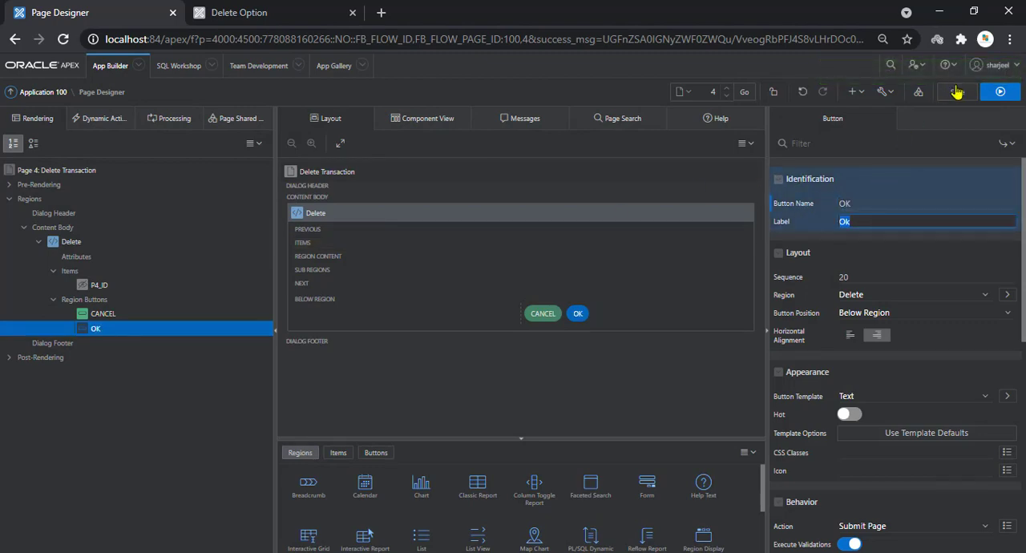
left_click(957, 92)
Following step 9 of the Notepad instructions, set the CANCEL button's action to Defined by Dynamic Action and save the page
key("alt+Tab")
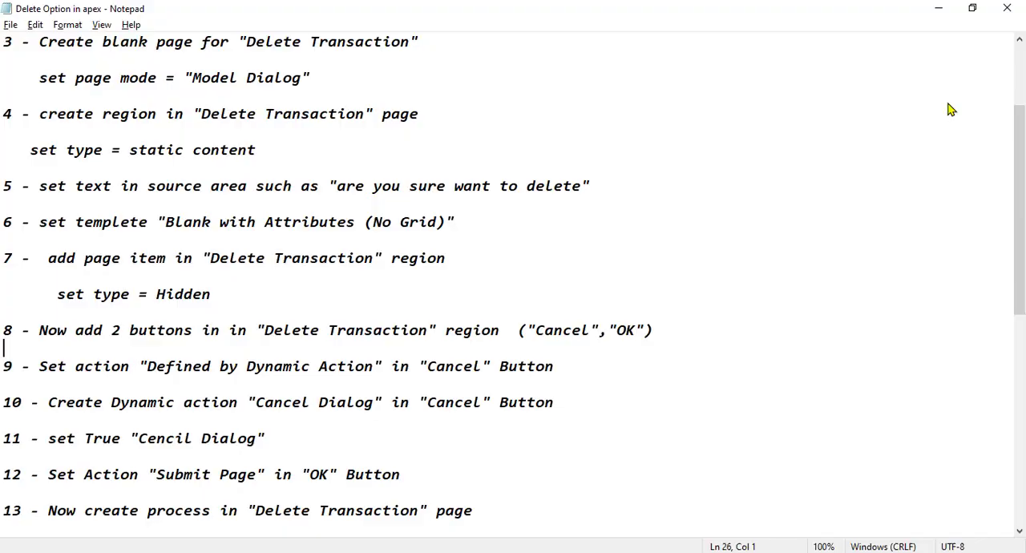
left_click(39, 367)
left_click_drag(61, 363, 528, 378)
left_click(487, 392)
key("alt+Tab")
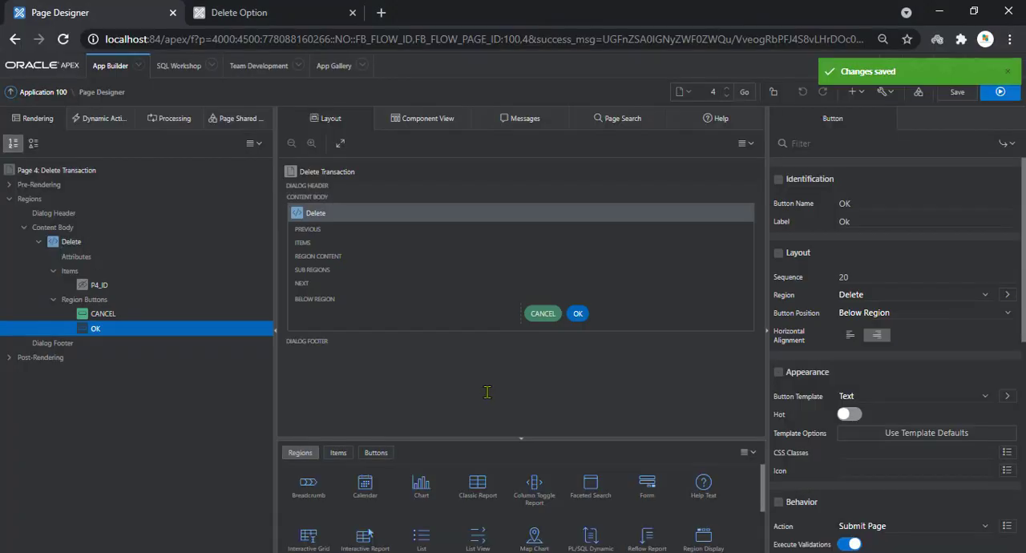
left_click(102, 313)
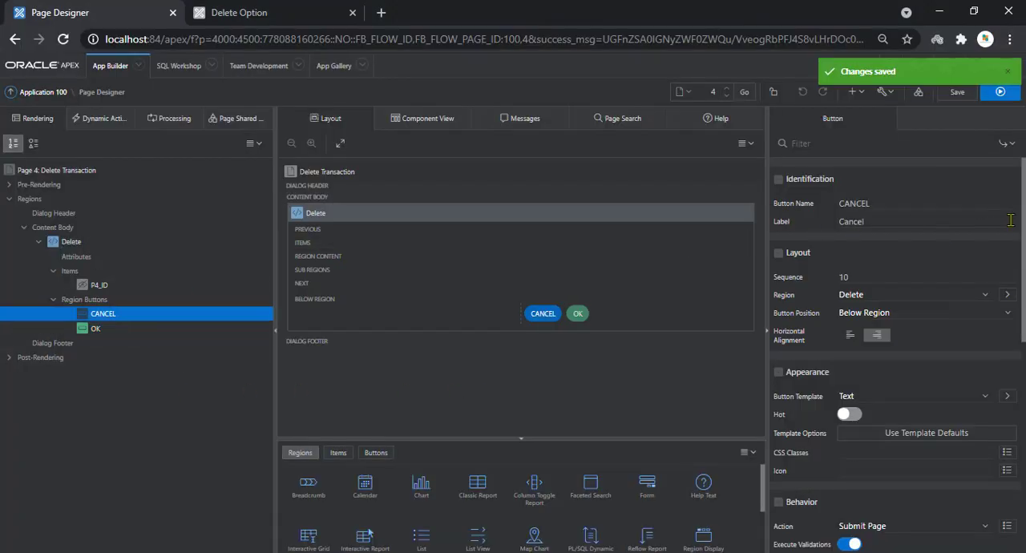
scroll(922, 297, "down", 3)
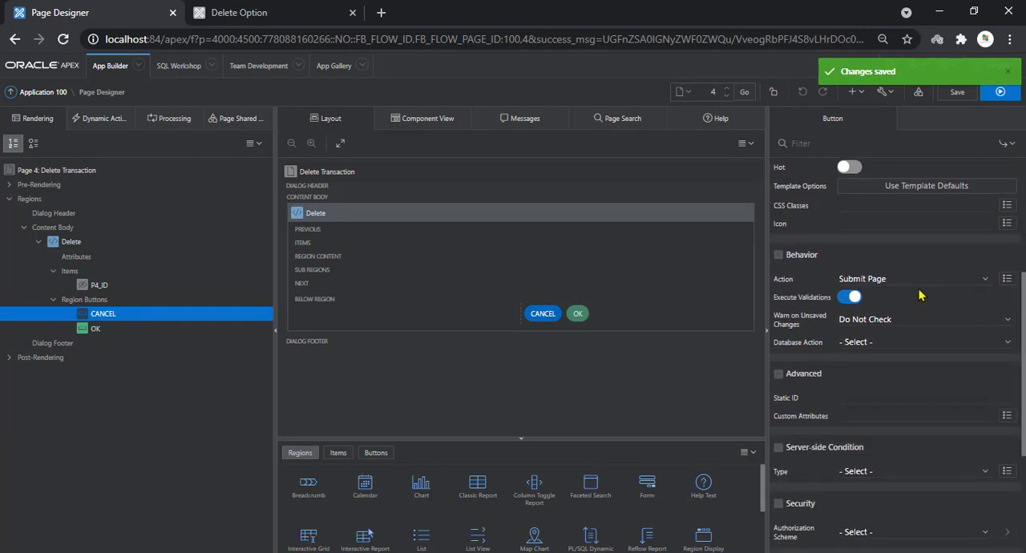
left_click(911, 279)
left_click(898, 340)
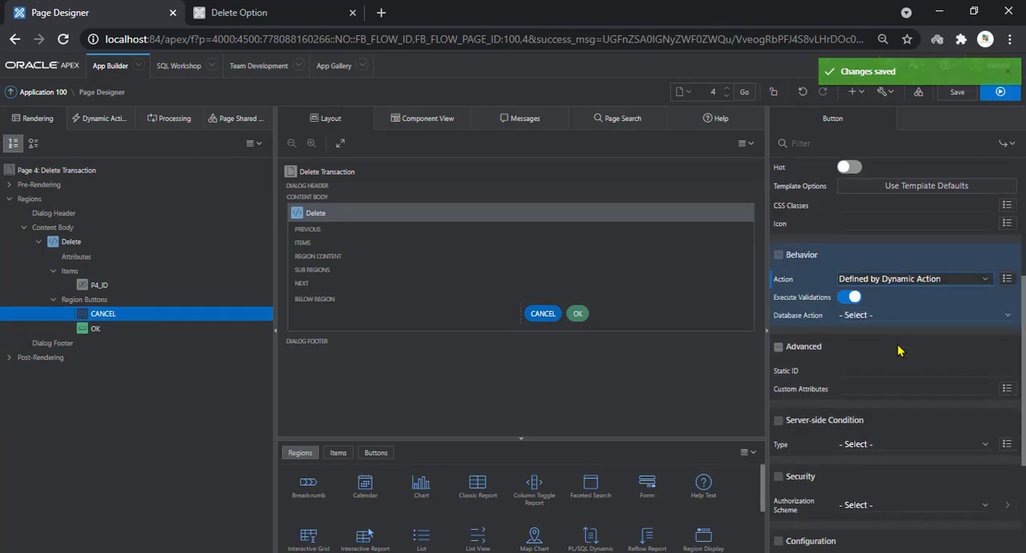
left_click(957, 93)
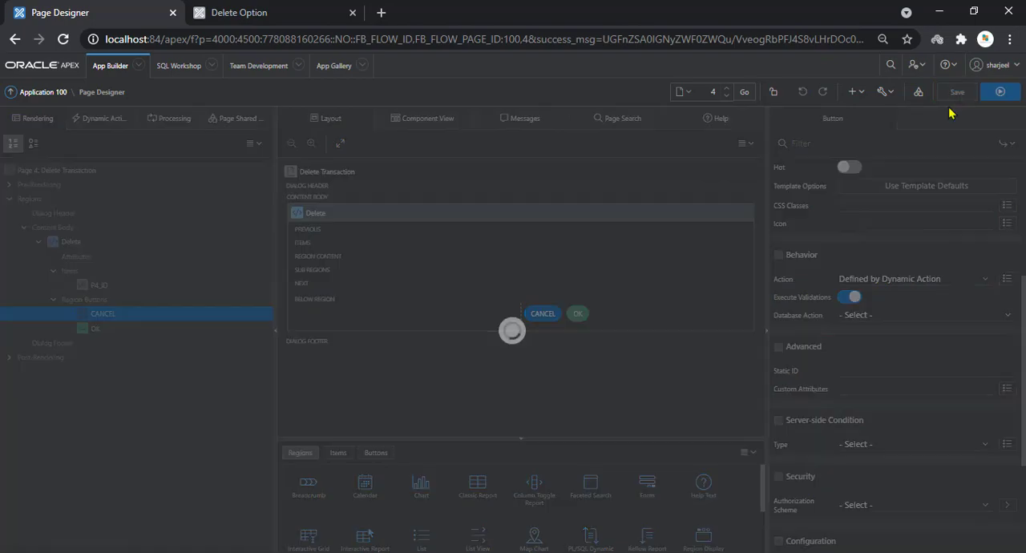
Read step 10 of the Notepad instructions on the CANCEL button's dynamic action and copy the name Cancel Dialog
key("alt+Tab")
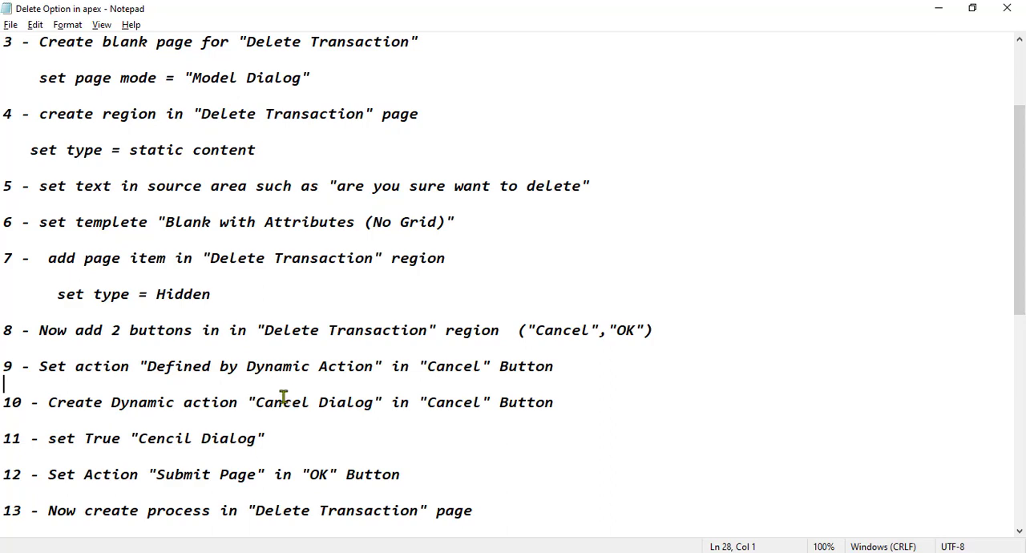
left_click_drag(47, 402, 561, 397)
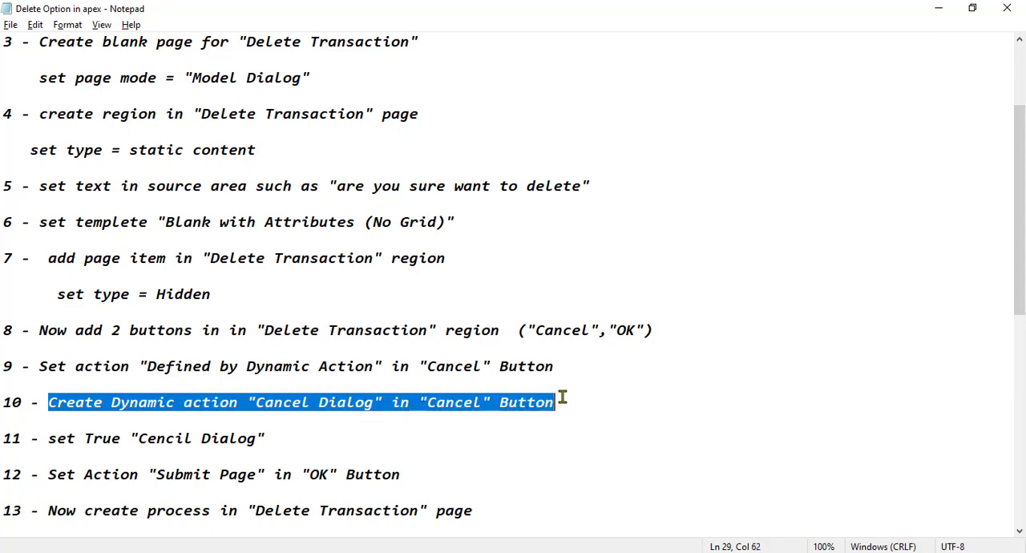
left_click(401, 433)
left_click_drag(265, 403, 317, 400)
left_click(251, 400)
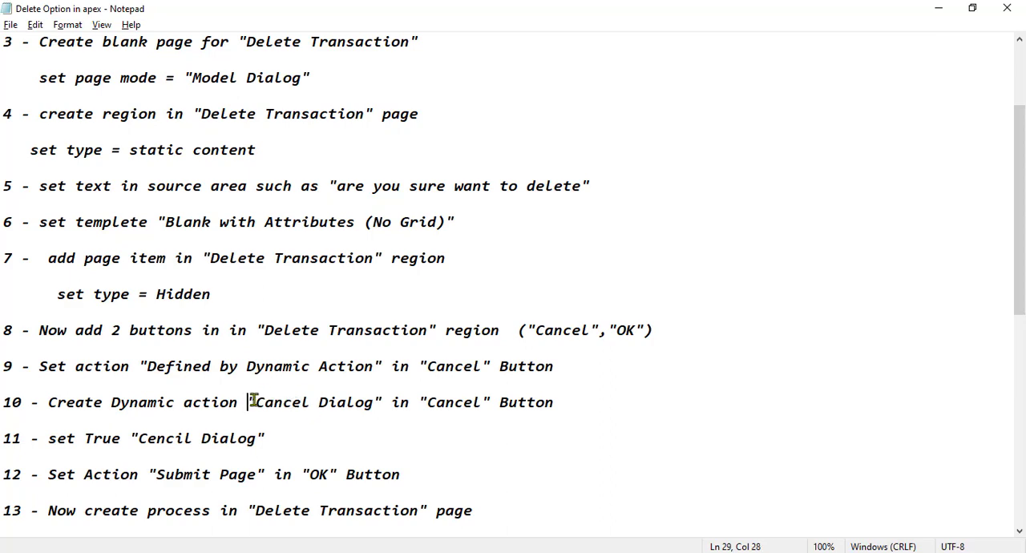
left_click(203, 440)
left_click_drag(48, 405, 553, 398)
left_click(256, 402)
double_click(258, 401)
left_click_drag(259, 402, 375, 398)
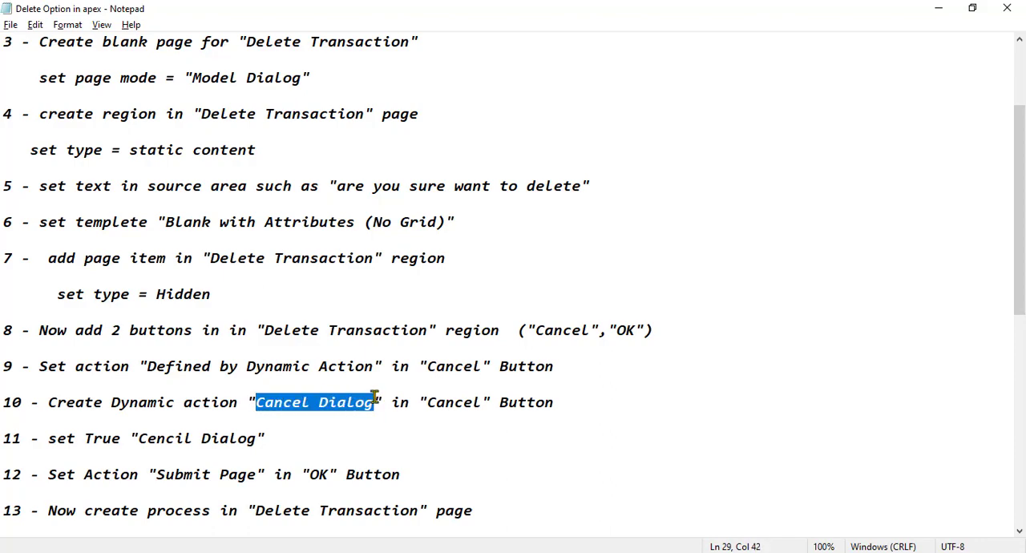
Back in Page Designer, create a dynamic action on the CANCEL button and name it Cancel Dialog
key("alt+Tab")
right_click(121, 319)
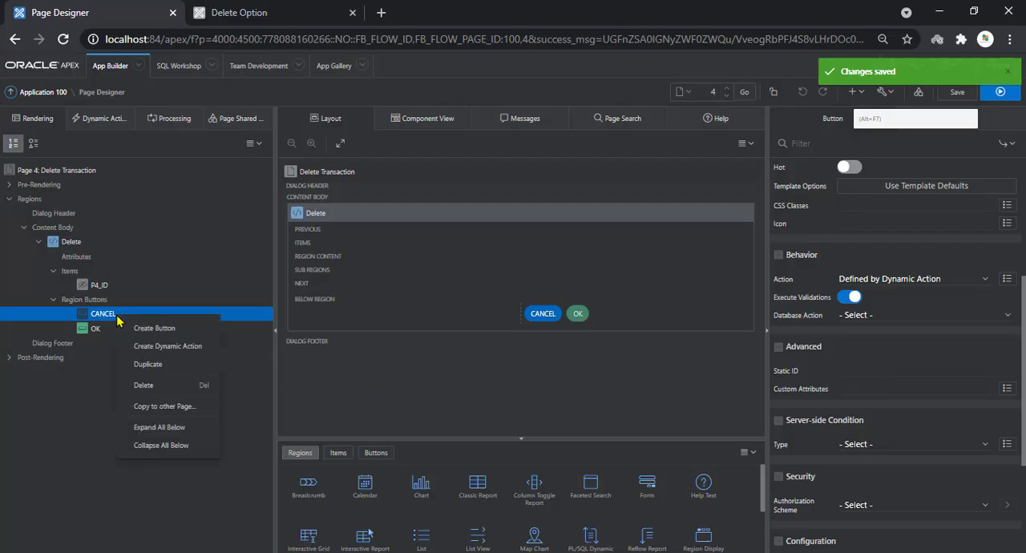
left_click(145, 346)
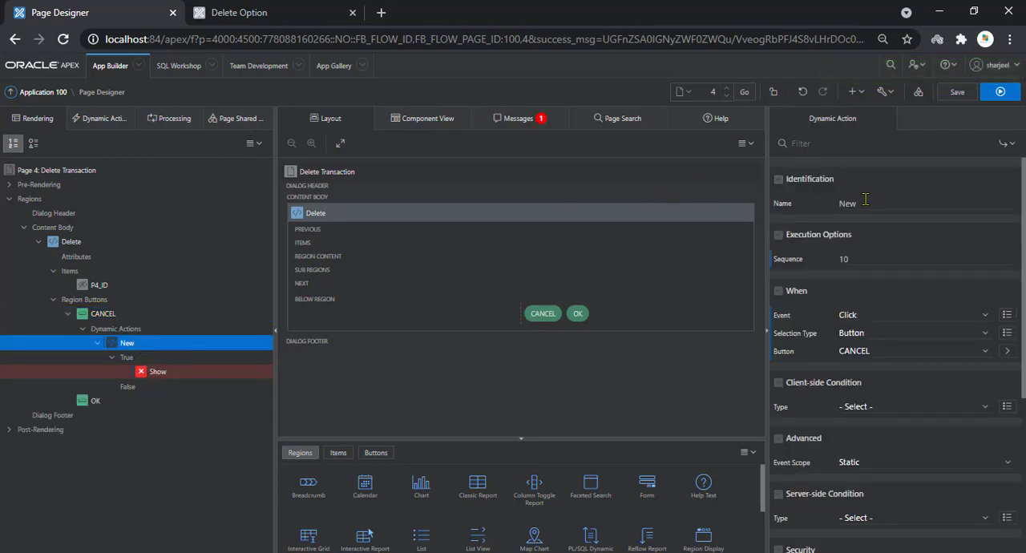
left_click(822, 207)
type("Cancel Dialog")
In step 11 of the Notepad instructions, correct the misspelled "Cencil Dialog" to "Cancel Dialog"
key("alt+Tab")
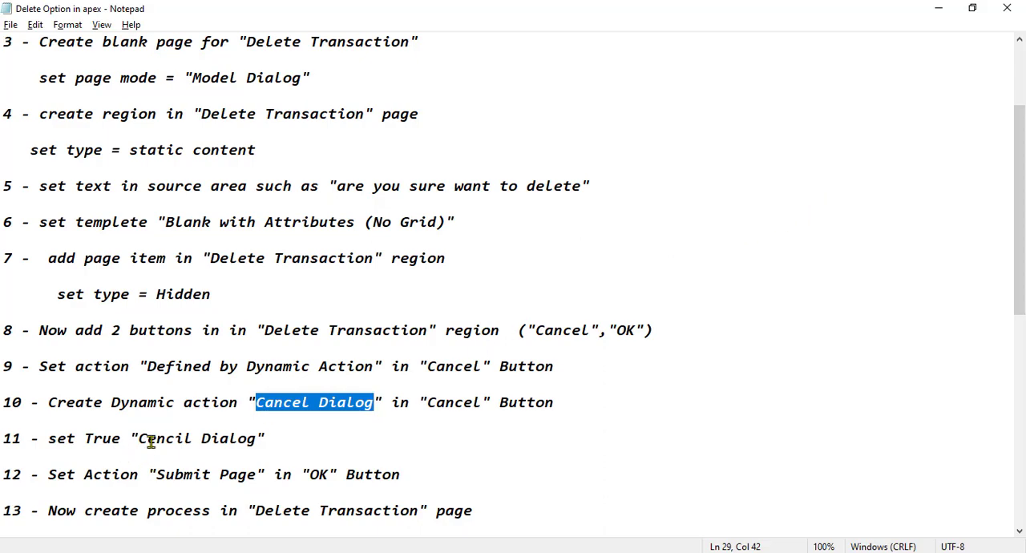
left_click_drag(48, 438, 268, 431)
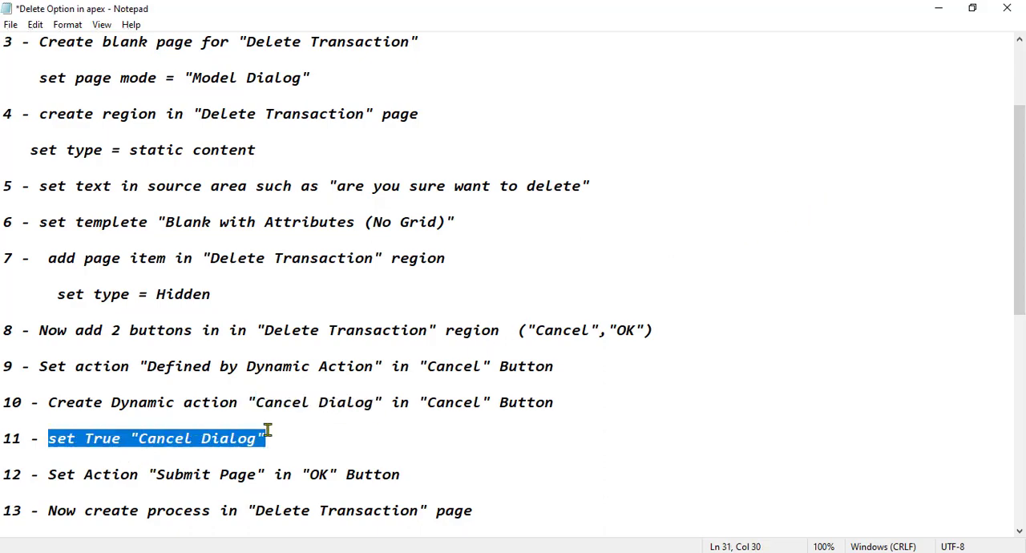
key("alt")
In Page Designer, change the dynamic action's True action from Show to Cancel Dialog and save the page
key("alt+Tab")
left_click(159, 380)
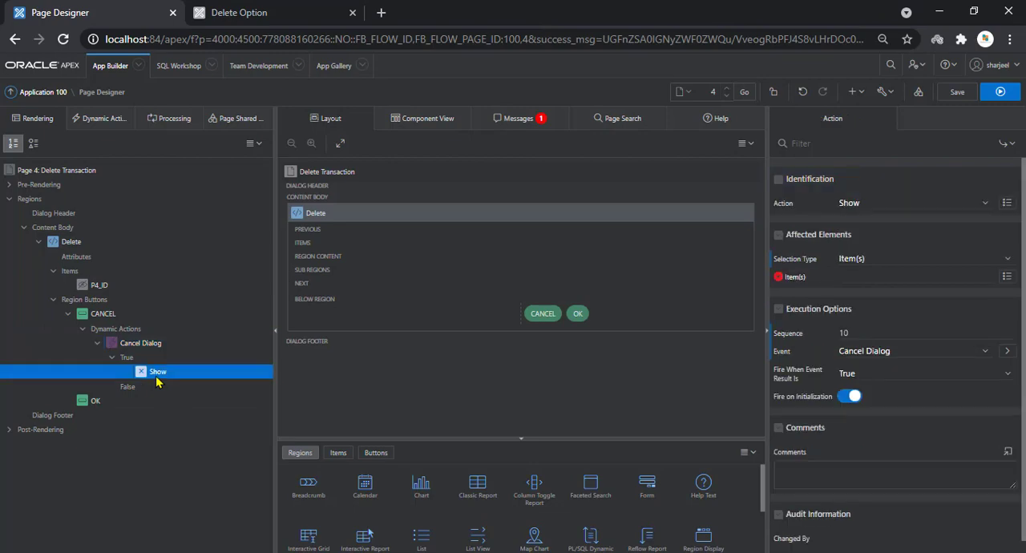
left_click(885, 205)
key("c")
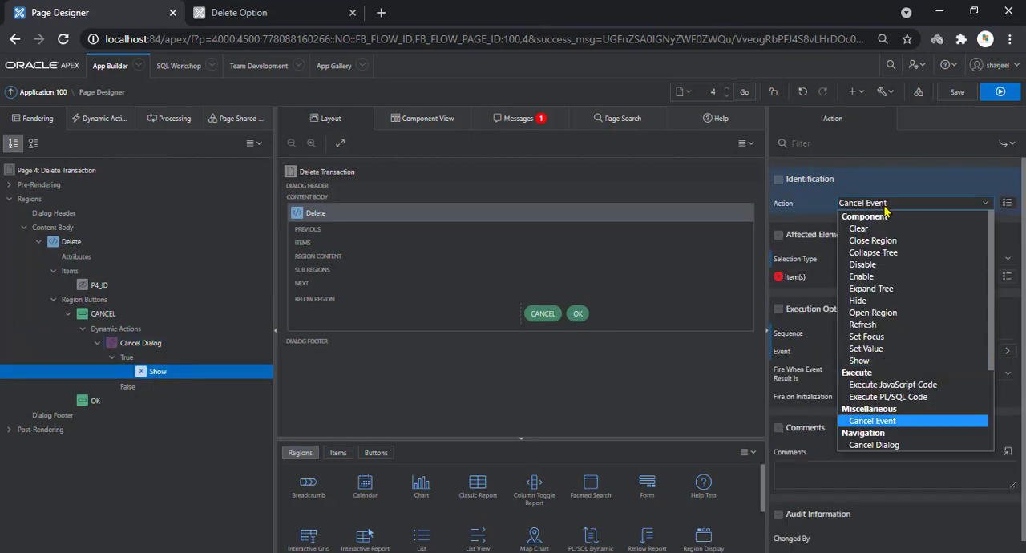
key("c")
key("Return")
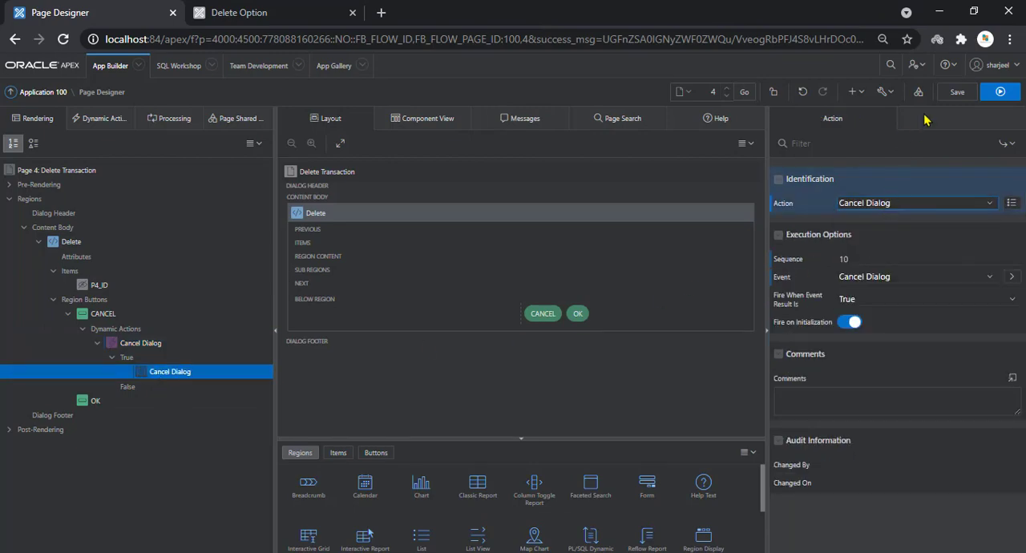
left_click(957, 92)
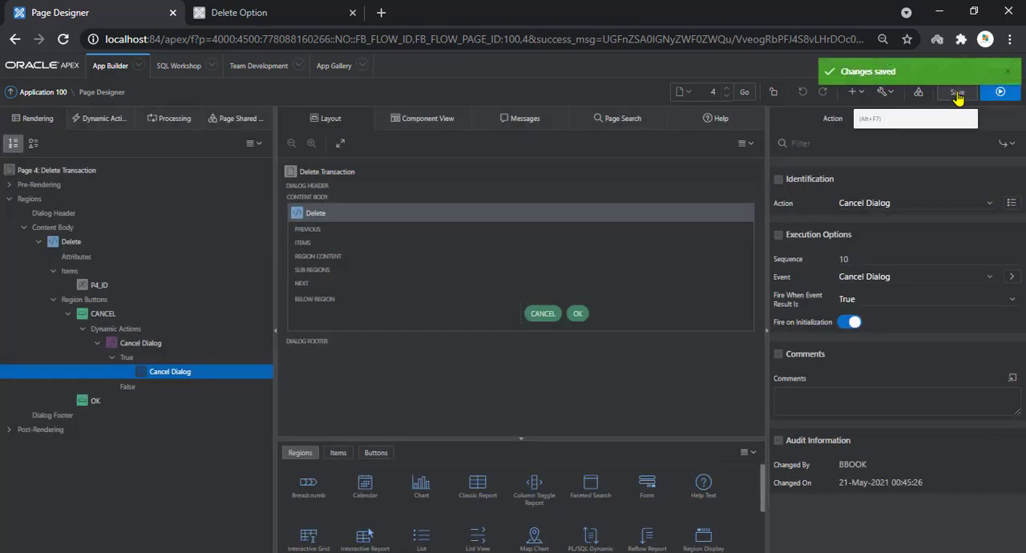
Following step 12 of the Notepad instructions, make Submit Page the OK button's action and save the page
key("alt+Tab")
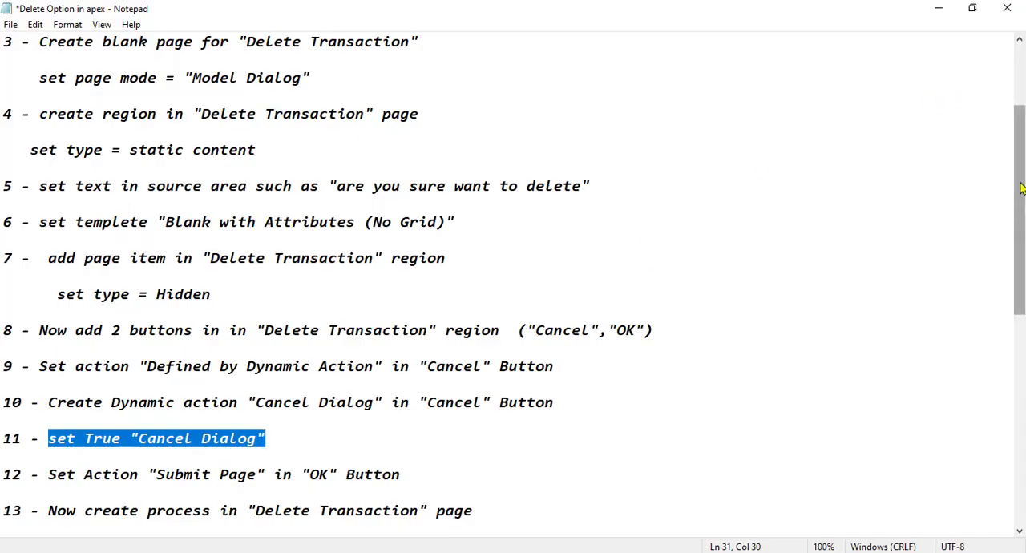
left_click_drag(1023, 188, 992, 260)
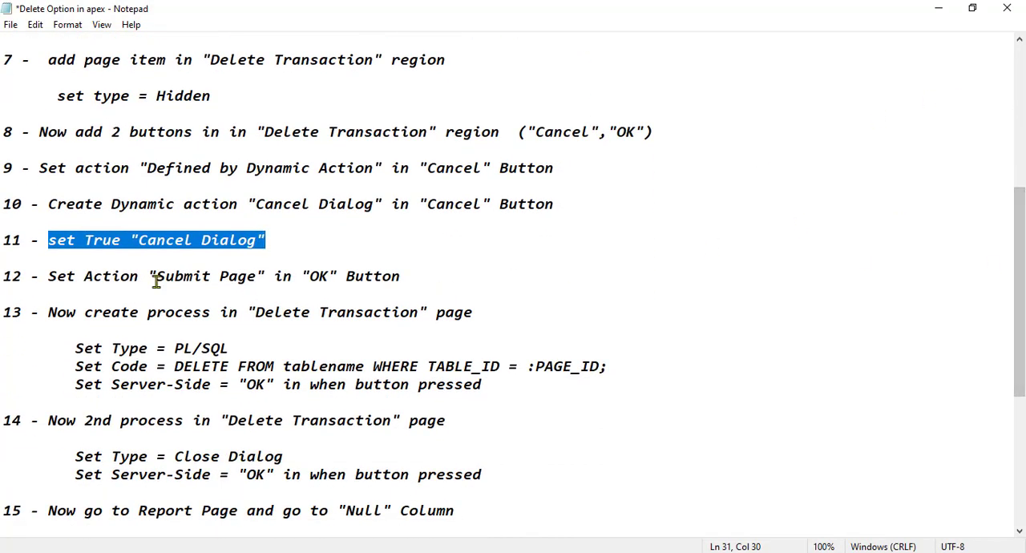
left_click(48, 276)
left_click_drag(48, 275, 405, 278)
left_click(404, 285)
key("alt+Tab")
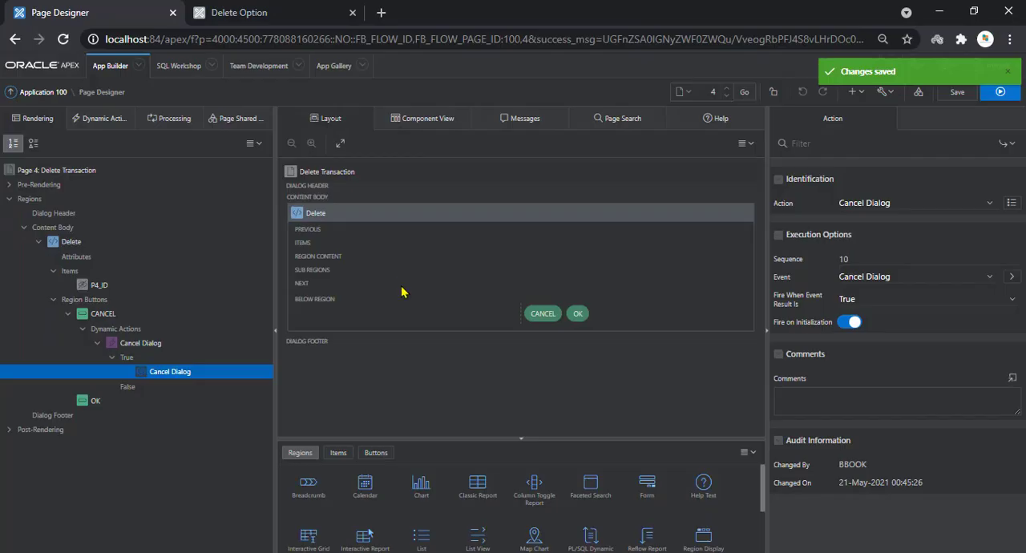
left_click(94, 401)
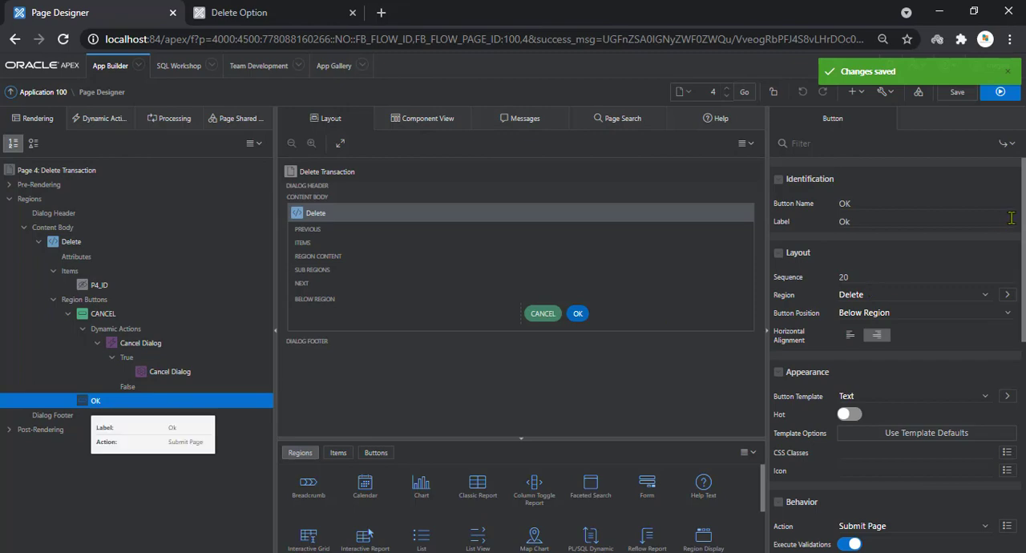
left_click_drag(1023, 215, 1014, 334)
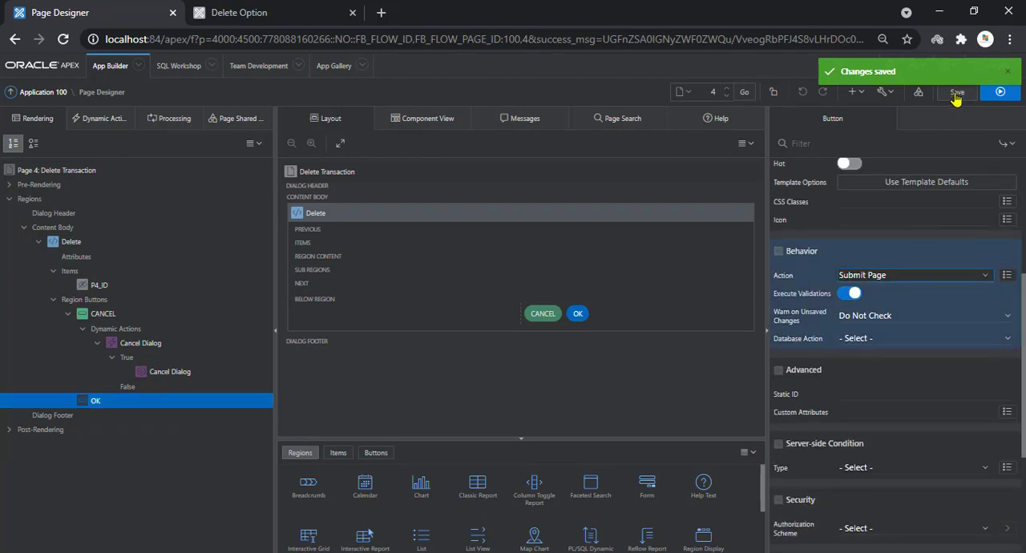
Consult step 13 of the Notepad instructions and create a process under Processing on the Delete Transaction page
key("alt+Tab")
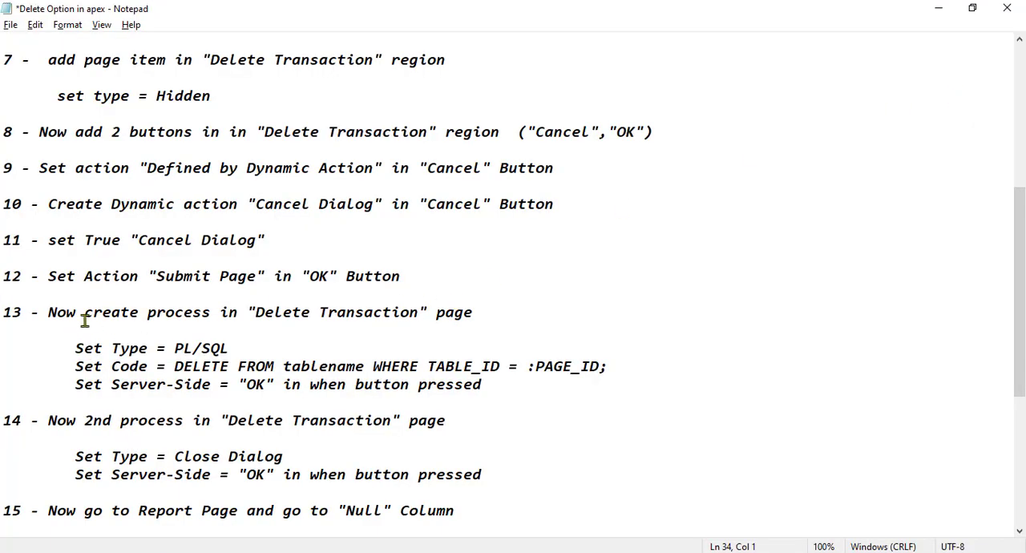
left_click_drag(48, 310, 486, 316)
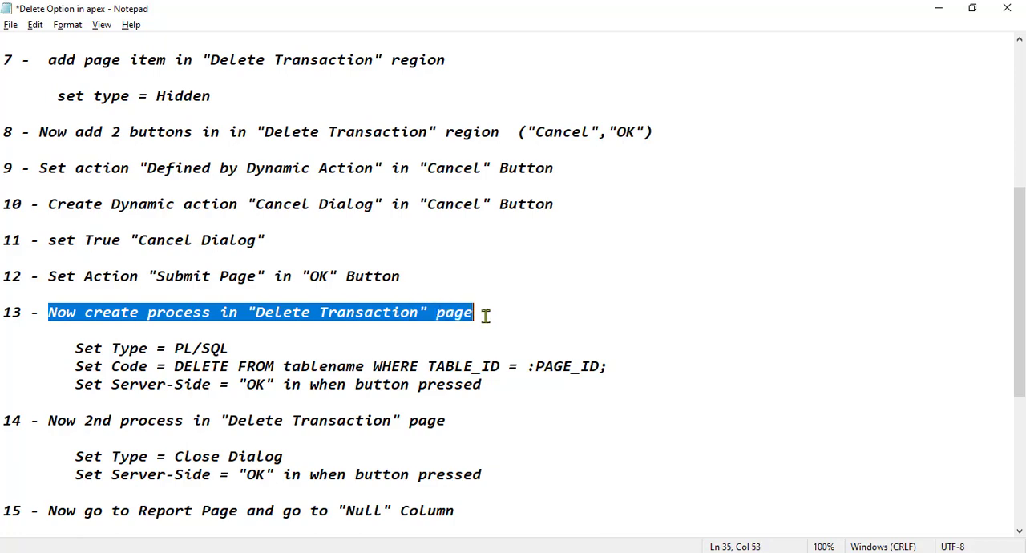
left_click(347, 351)
key("alt+Tab")
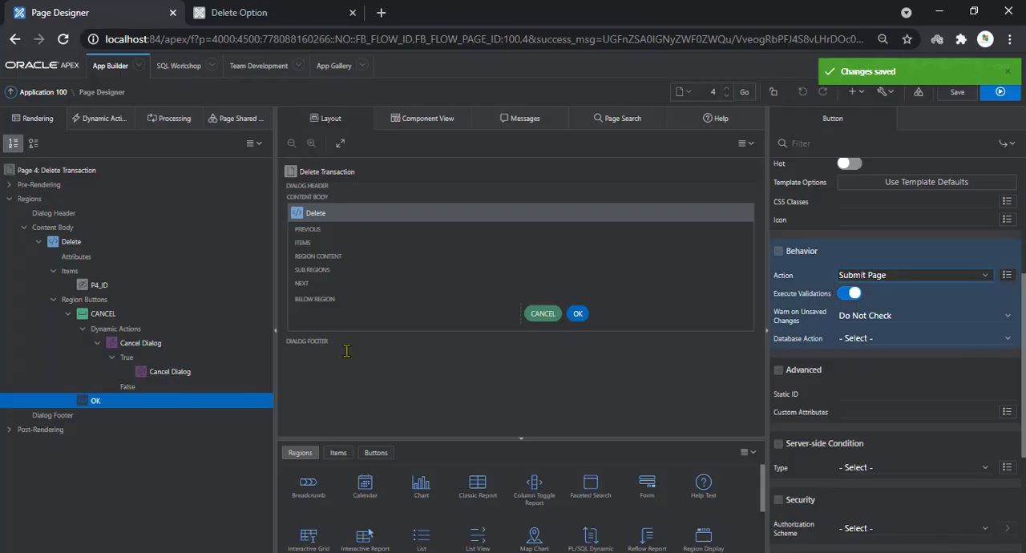
left_click(154, 123)
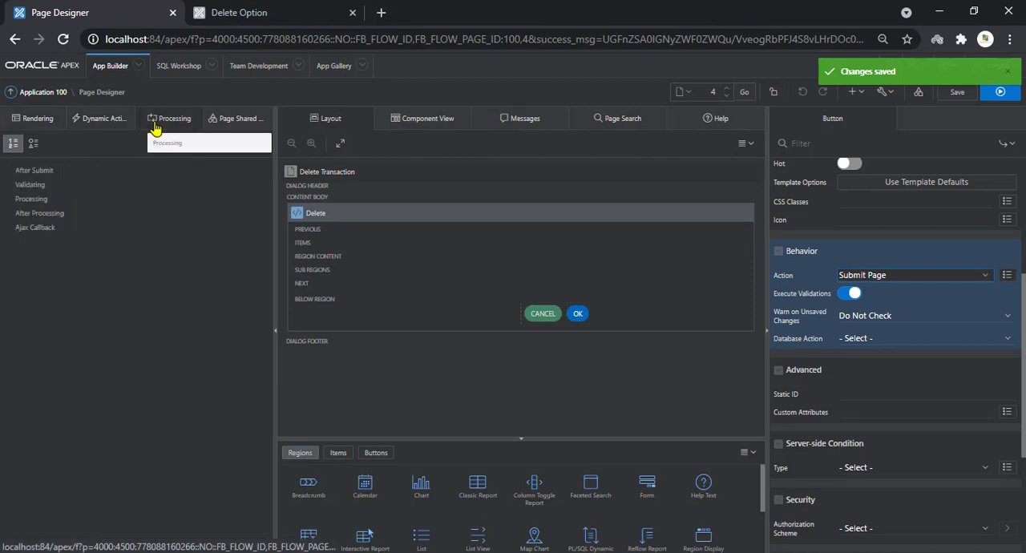
left_click(36, 197)
right_click(37, 198)
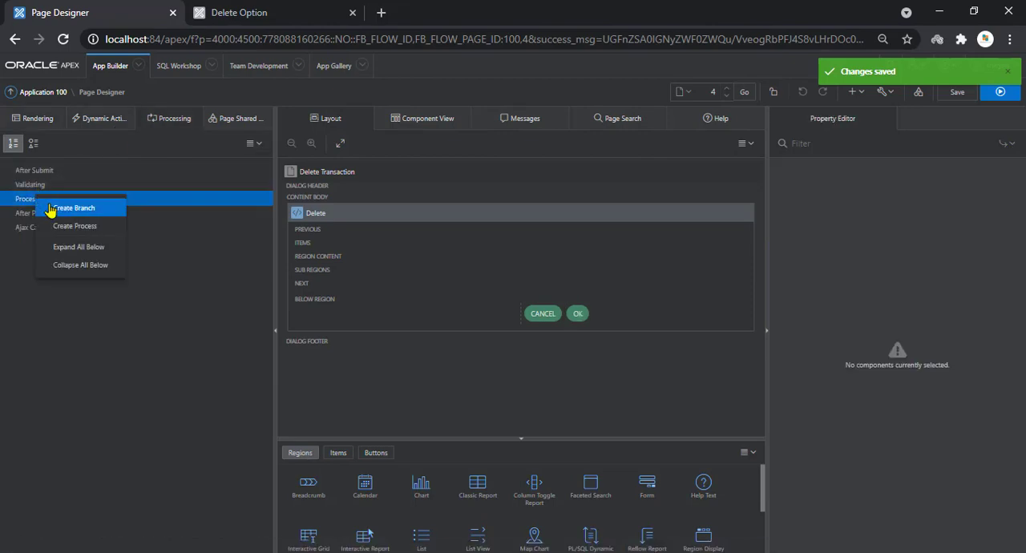
left_click(60, 225)
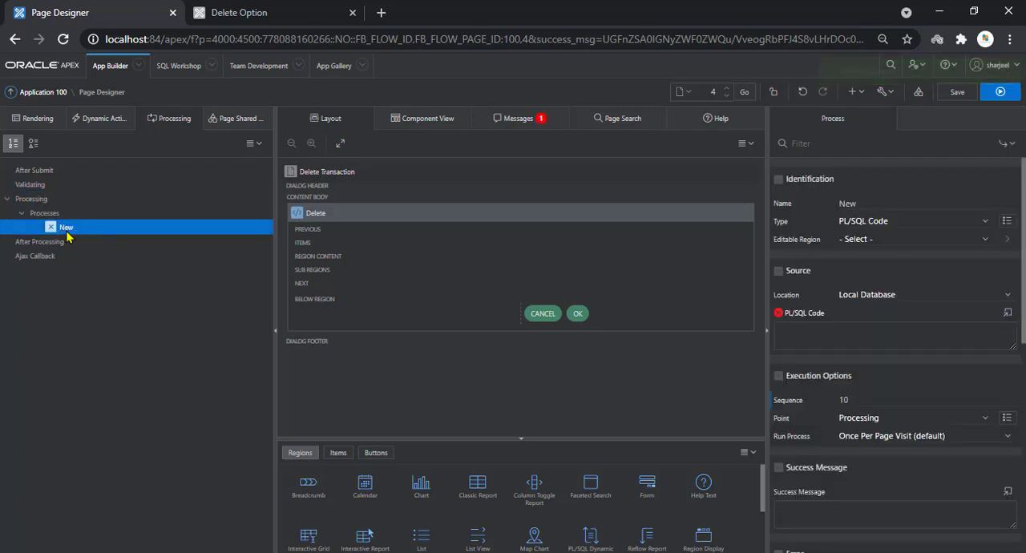
Copy the text Delete Transaction from the Notepad instructions and use it as the new process's name
key("alt+Tab")
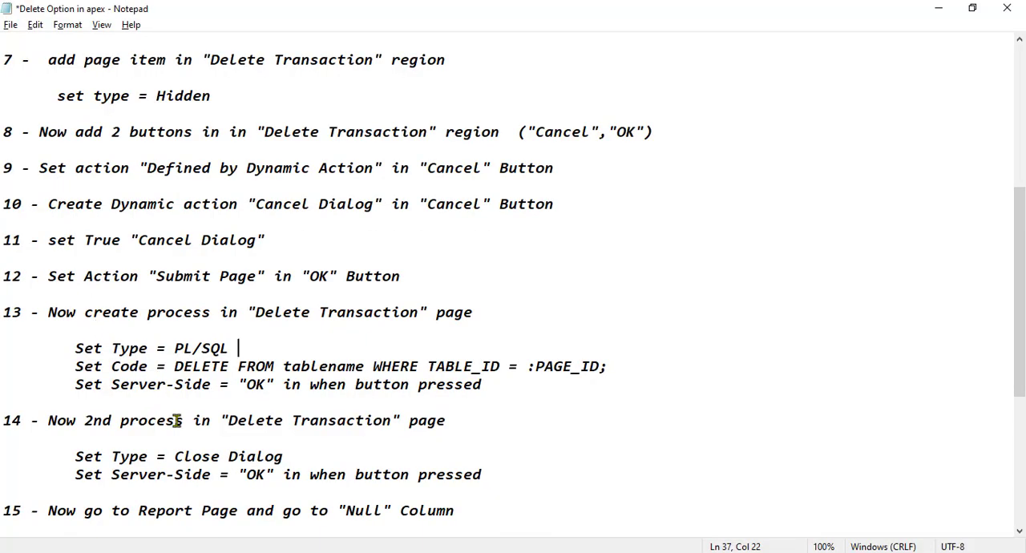
left_click(228, 420)
left_click_drag(251, 420, 392, 420)
key("ctrl+c")
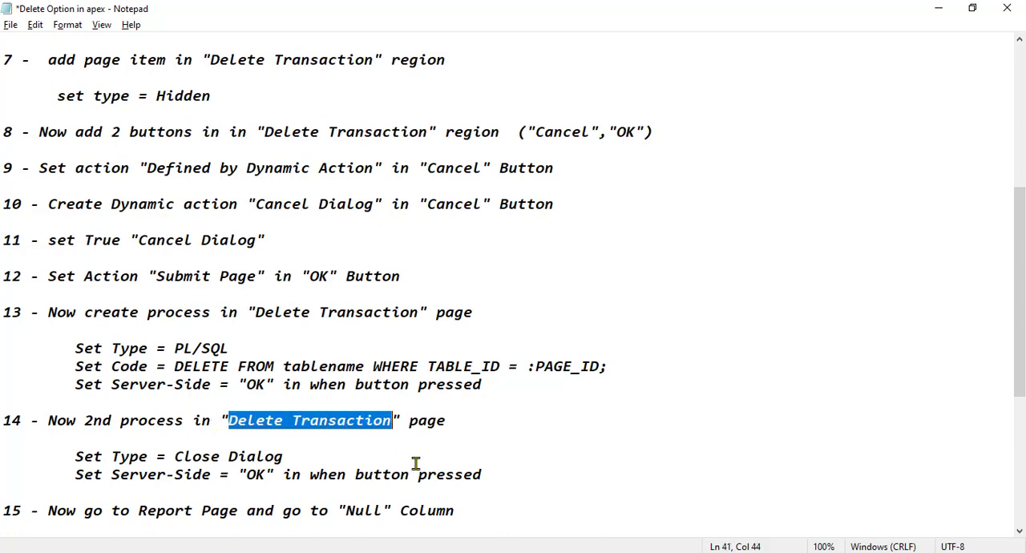
key("alt+Tab")
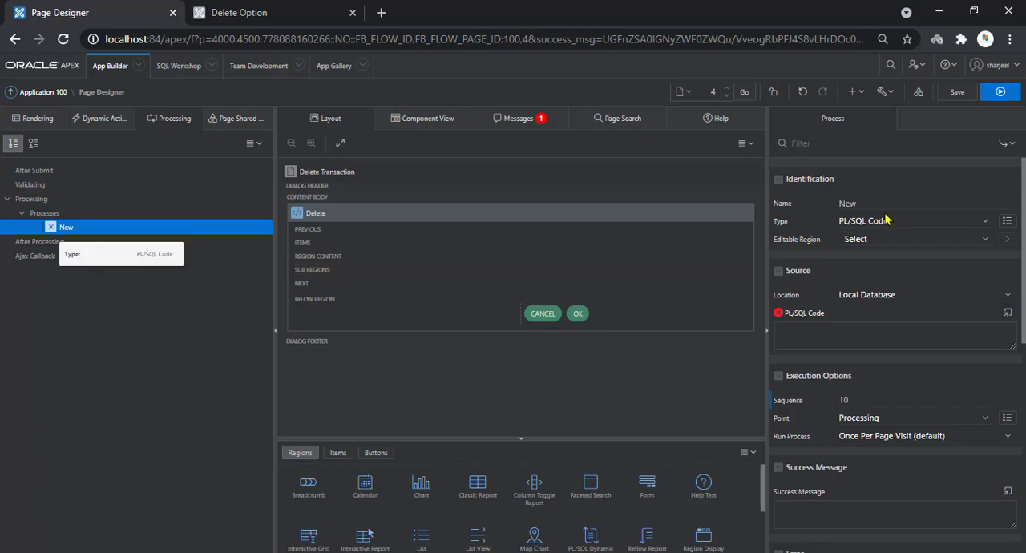
left_click_drag(876, 206, 803, 207)
key("ctrl+v")
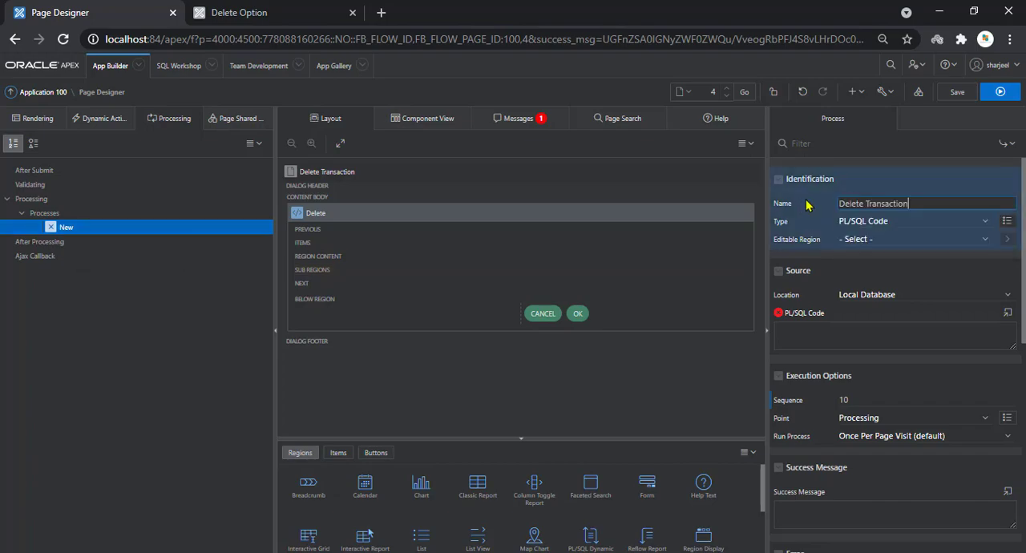
Review step 13 in the Notepad instructions and copy its DELETE statement into the Delete Transaction process's PL/SQL code editor
key("alt+Tab")
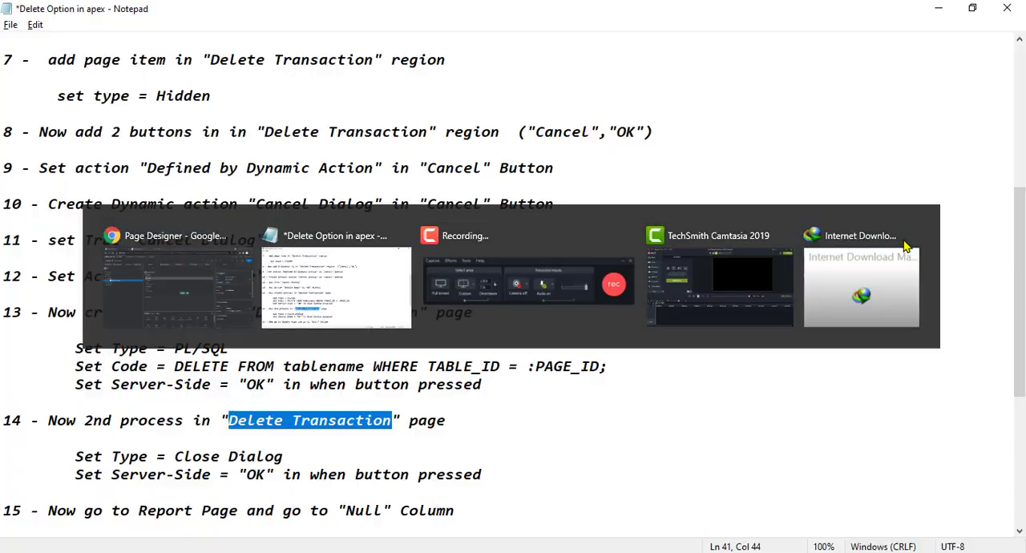
left_click_drag(75, 348, 244, 343)
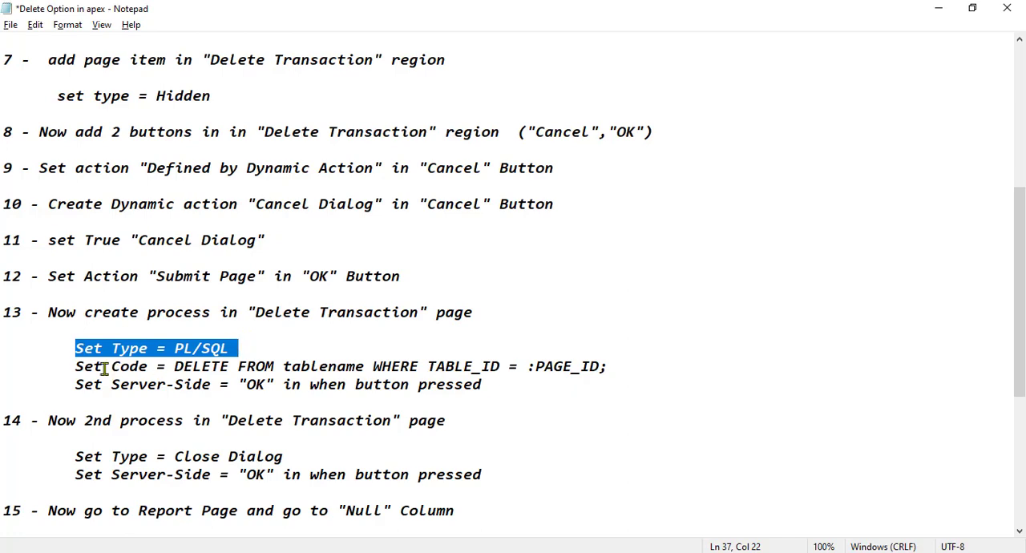
left_click_drag(67, 367, 620, 371)
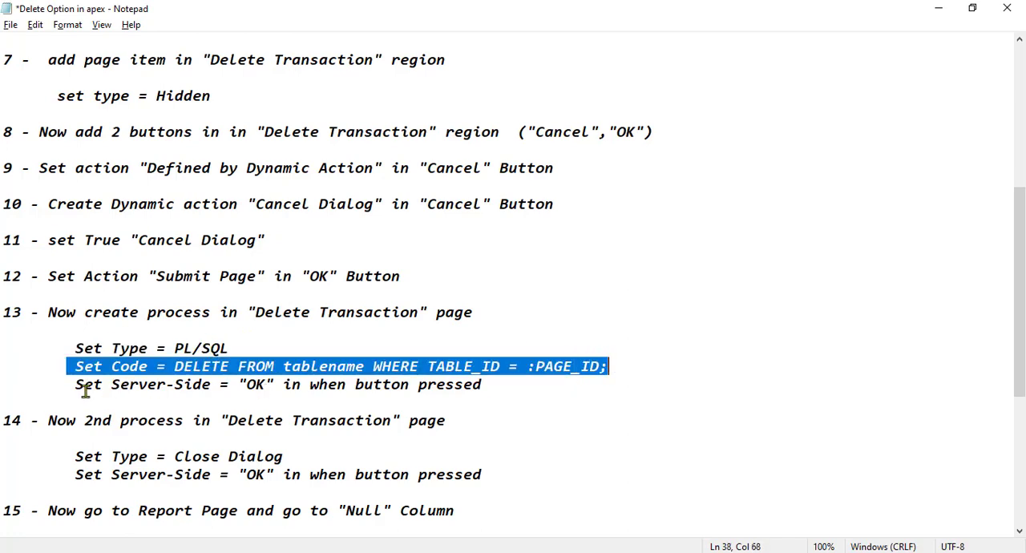
left_click_drag(75, 385, 488, 379)
left_click(322, 402)
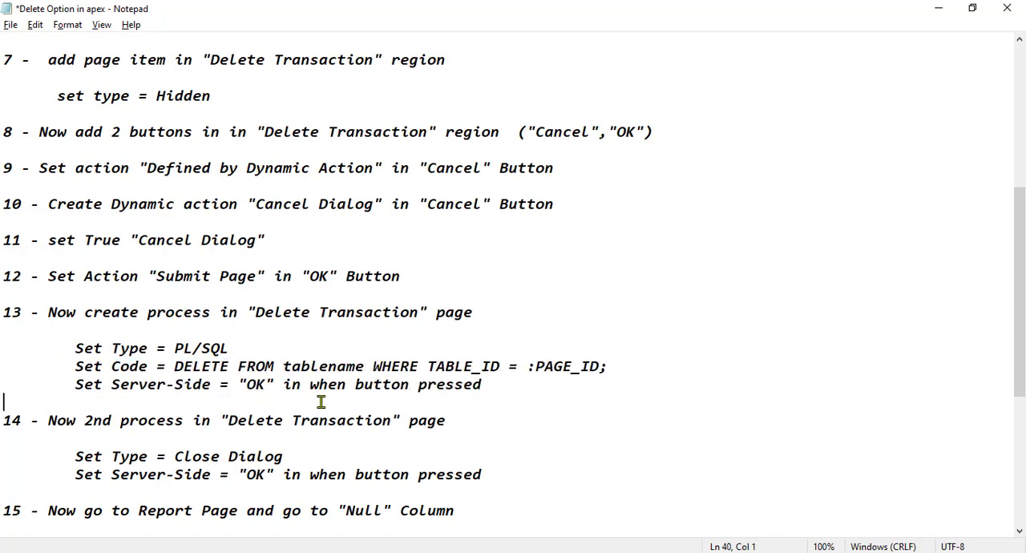
left_click_drag(175, 366, 615, 365)
key("ctrl+c")
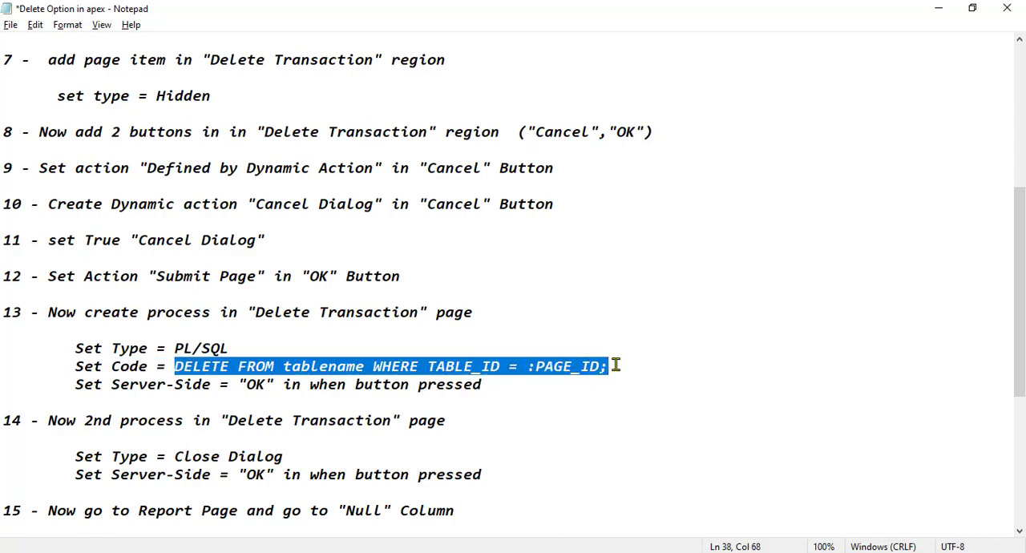
key("alt+Tab")
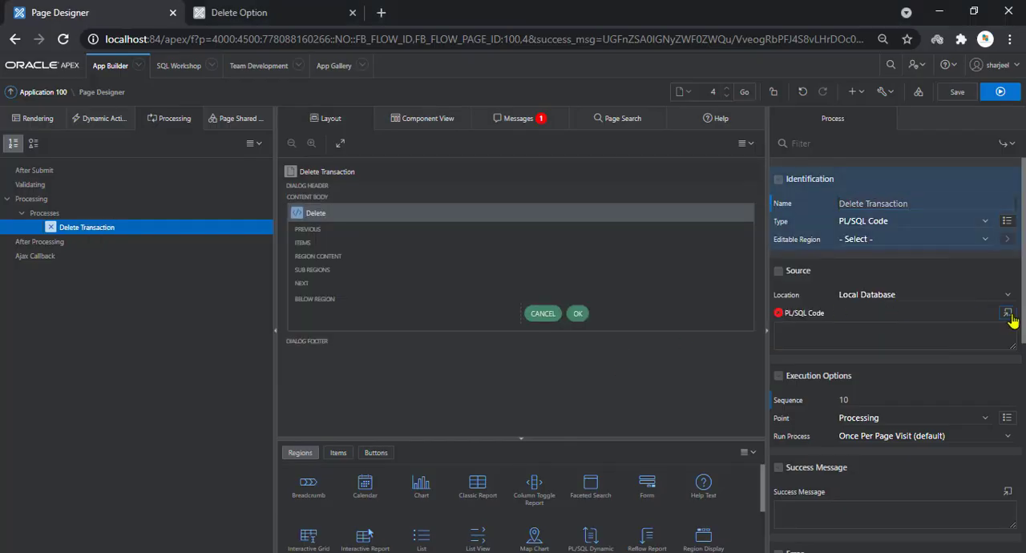
left_click(1007, 313)
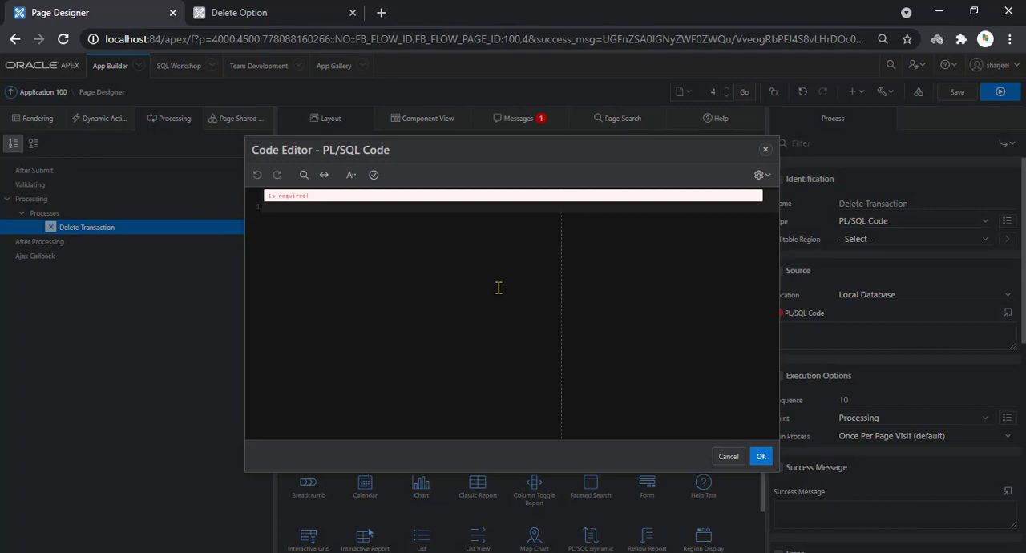
key("ctrl+v")
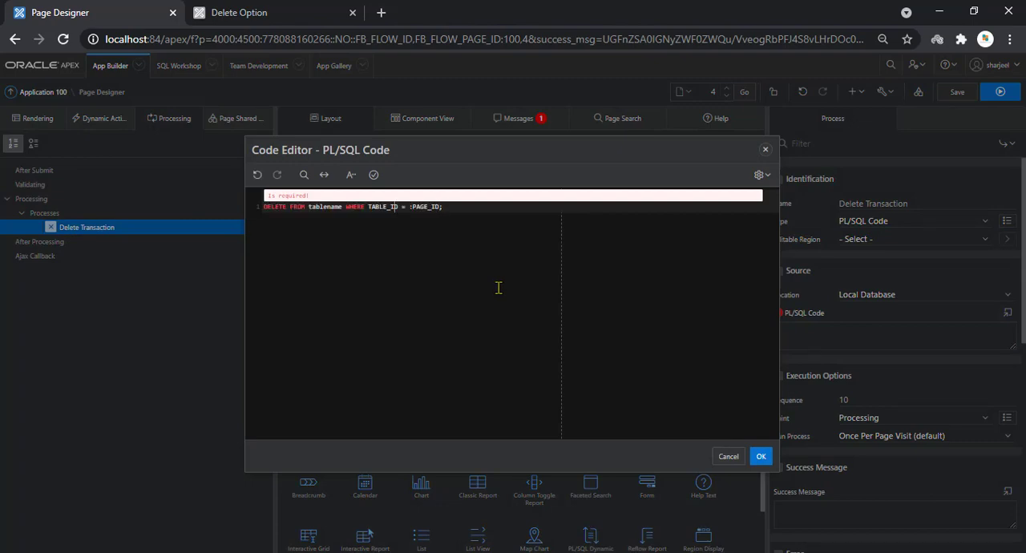
Edit the statement to DELETE FROM JOBS WHERE JOB_ID = :P4_ID;, validate the code and accept it
key("BackSpace")
key("BackSpace")
key("BackSpace")
key("BackSpace")
key("BackSpace")
key("BackSpace")
key("BackSpace")
key("BackSpace")
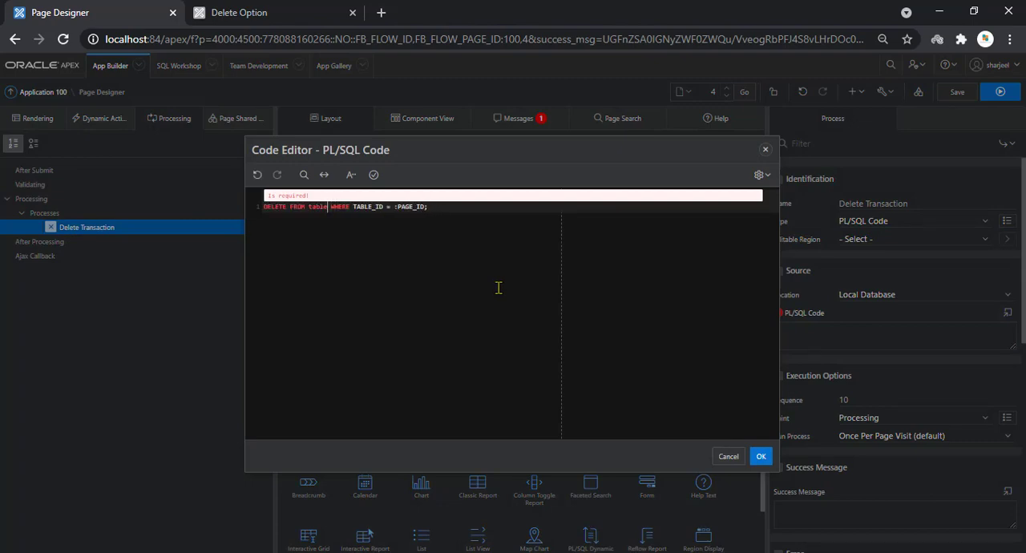
key("BackSpace")
type("JOBS")
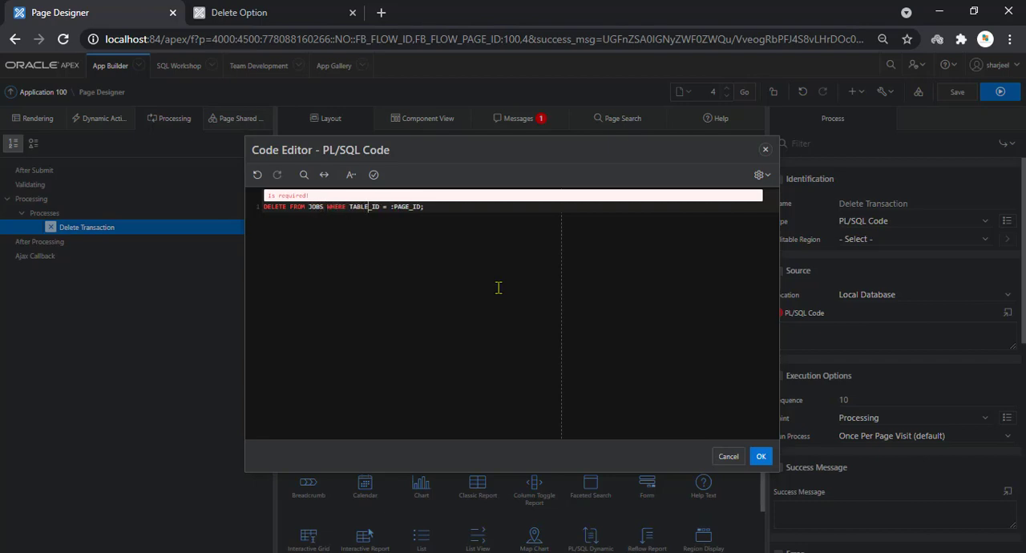
key("BackSpace")
key("BackSpace")
key("BackSpace")
key("BackSpace")
key("BackSpace")
key("BackSpace")
key("BackSpace")
key("BackSpace")
type("JOB_ID")
left_click(374, 176)
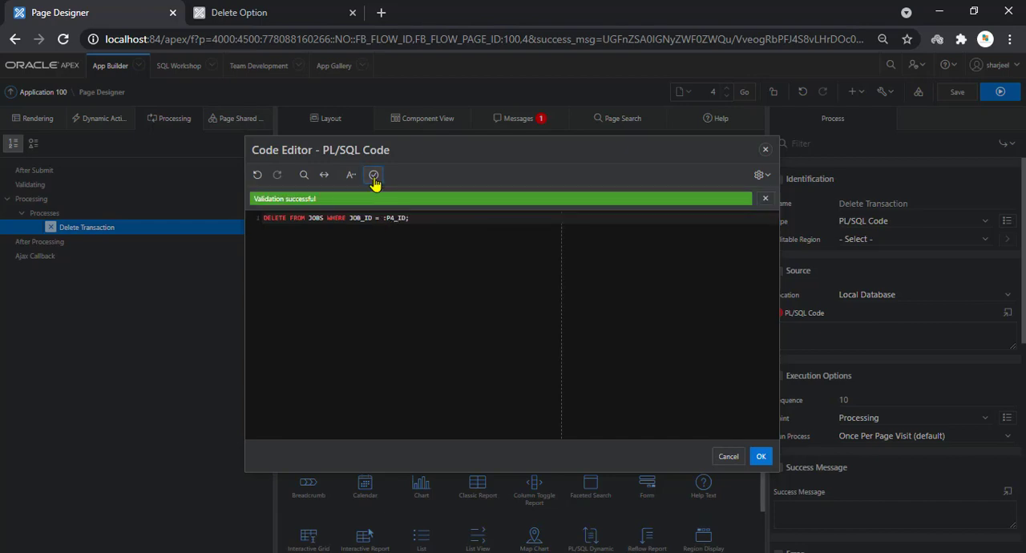
left_click(760, 456)
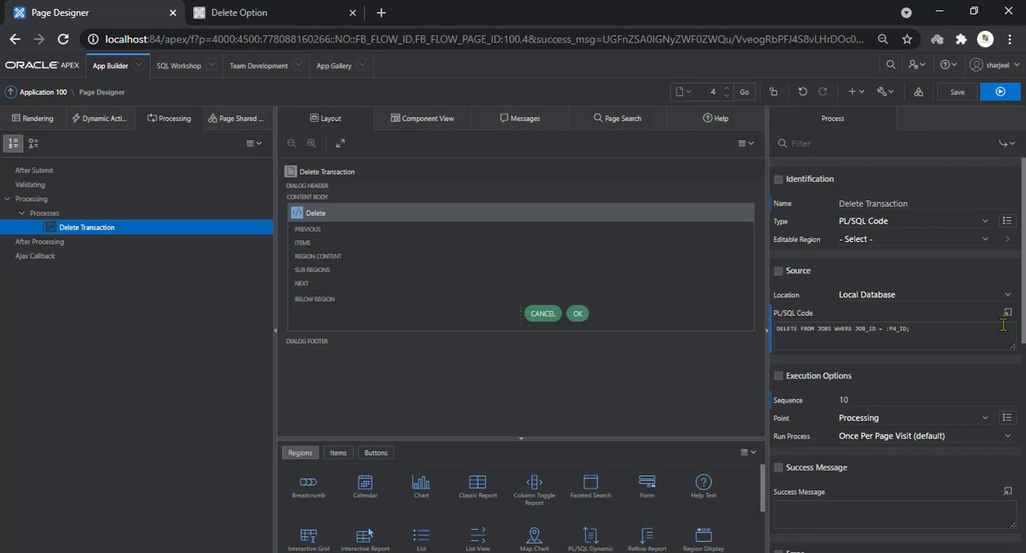
Make the Delete Transaction process run when the OK button is pressed and save the page
scroll(1016, 375, "down", 4)
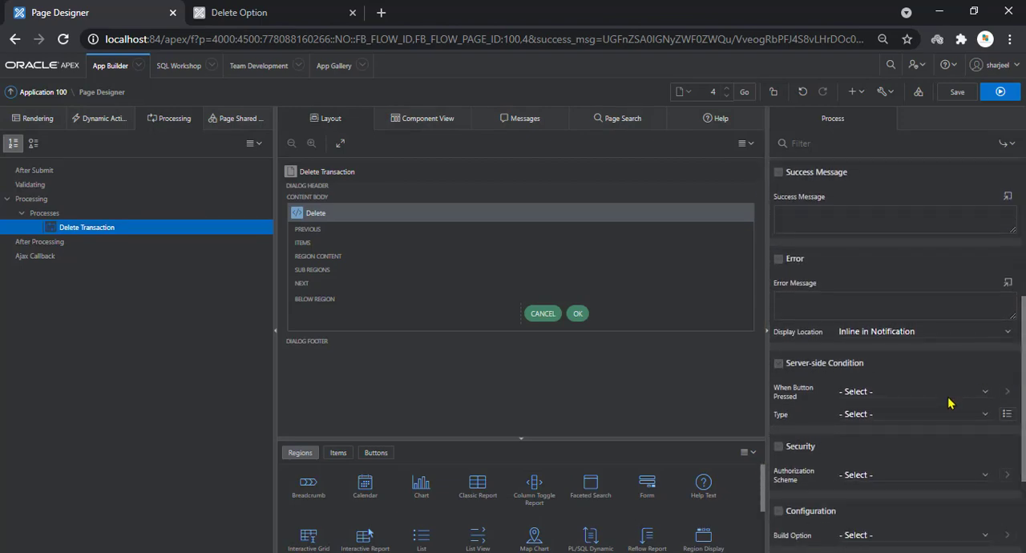
left_click(946, 393)
left_click(905, 429)
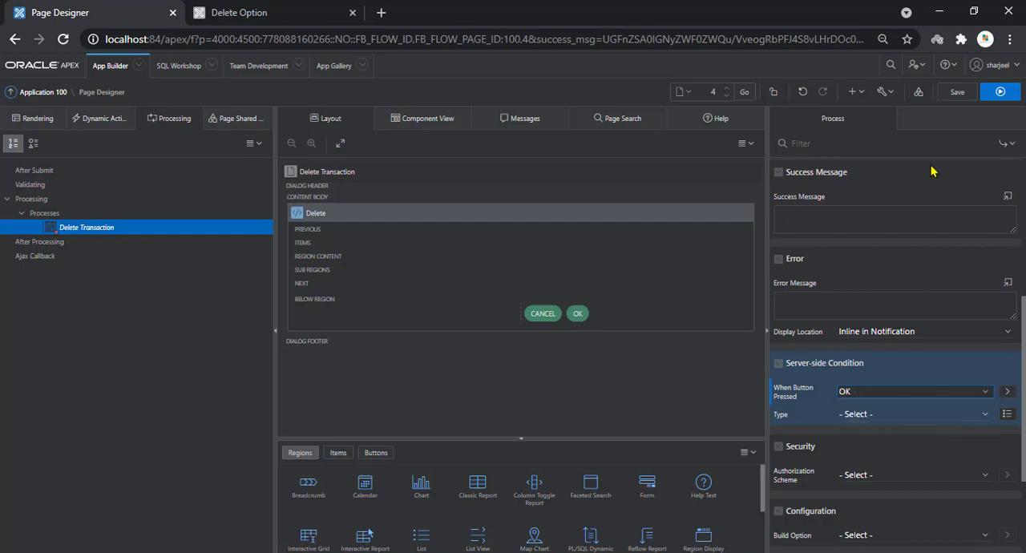
left_click(957, 92)
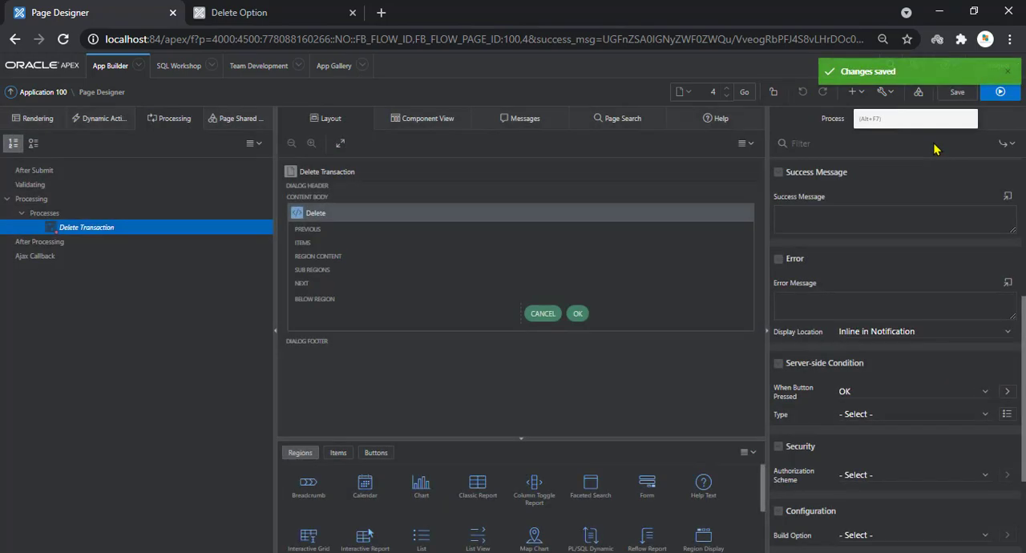
Consult step 14 of the Notepad instructions and create a second process named Cancel Dialog on the Delete Transaction page
key("alt+Tab")
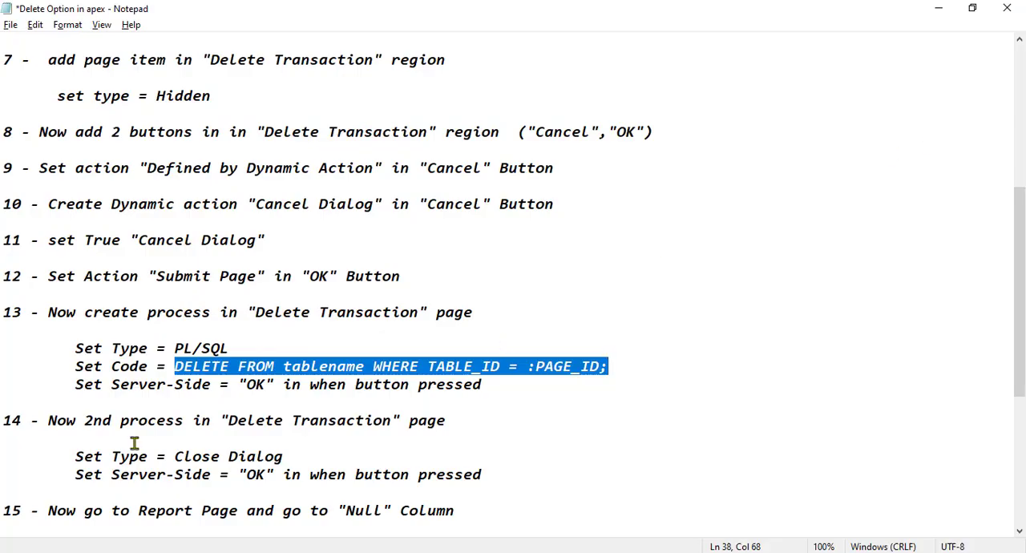
left_click_drag(48, 420, 465, 427)
left_click(74, 457)
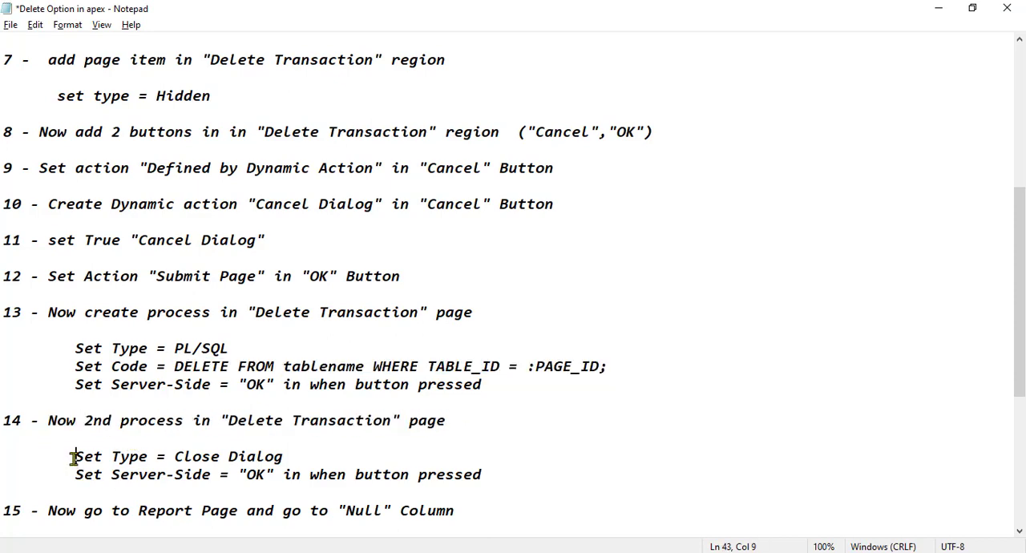
left_click_drag(75, 457, 297, 453)
left_click(297, 454)
key("alt+Tab")
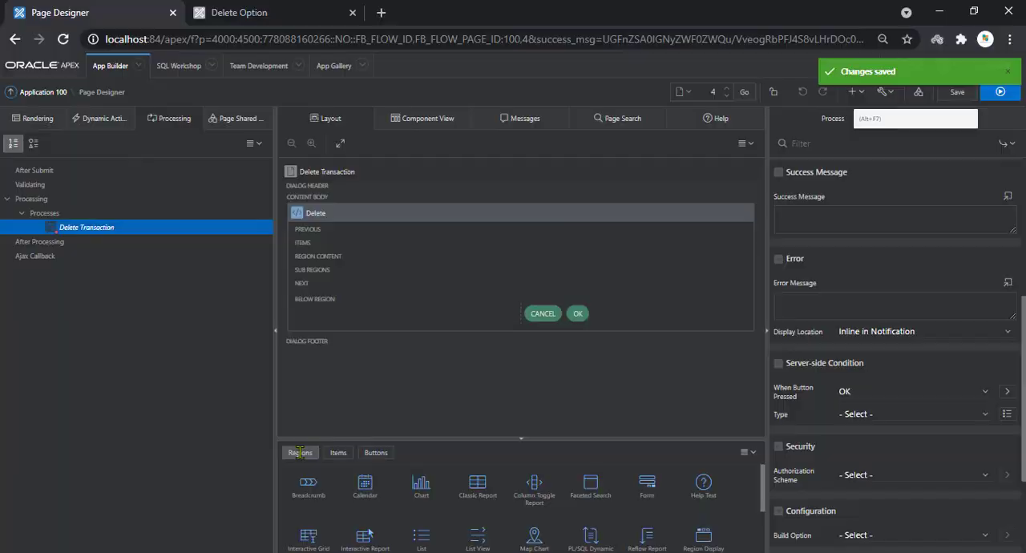
right_click(44, 212)
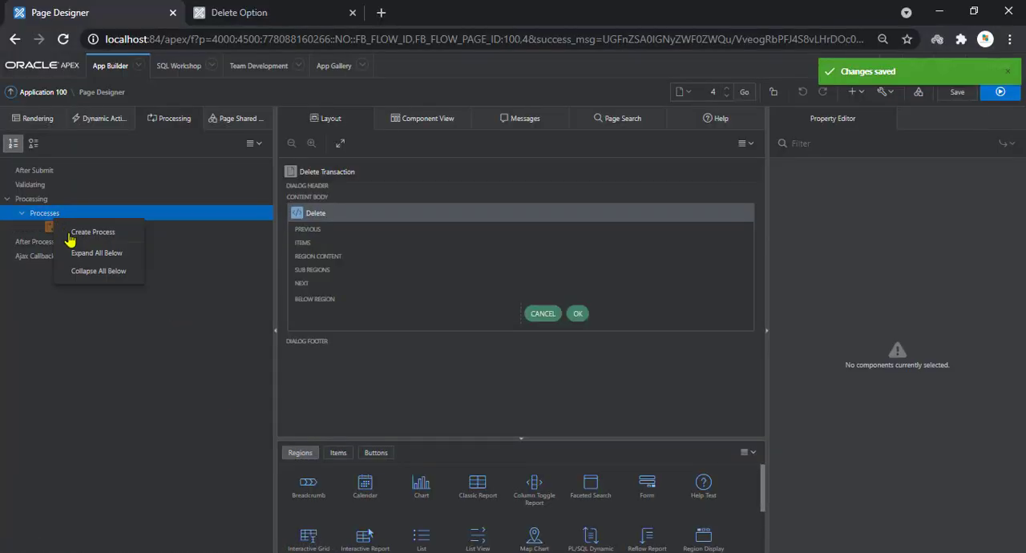
left_click(88, 229)
double_click(887, 205)
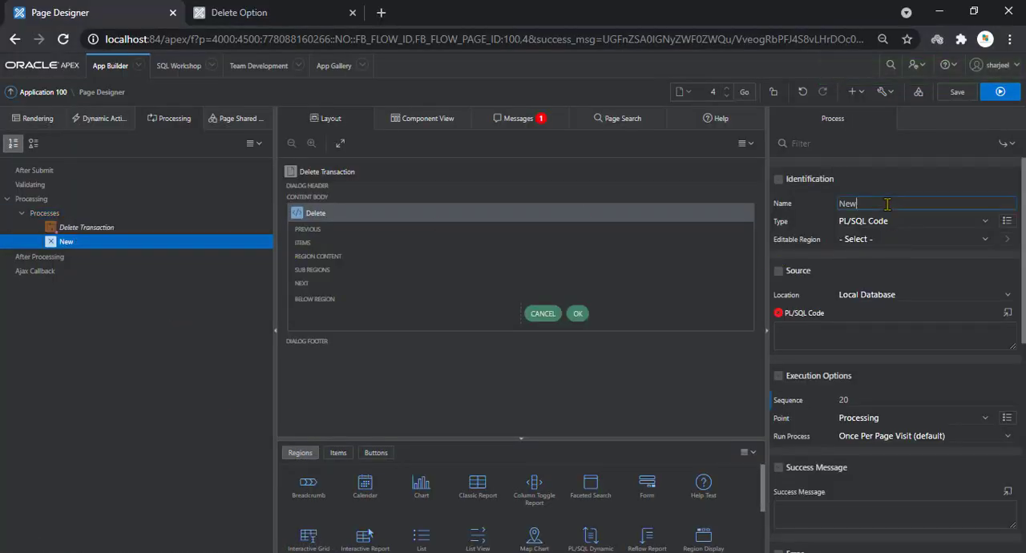
type("Cancel Dialog")
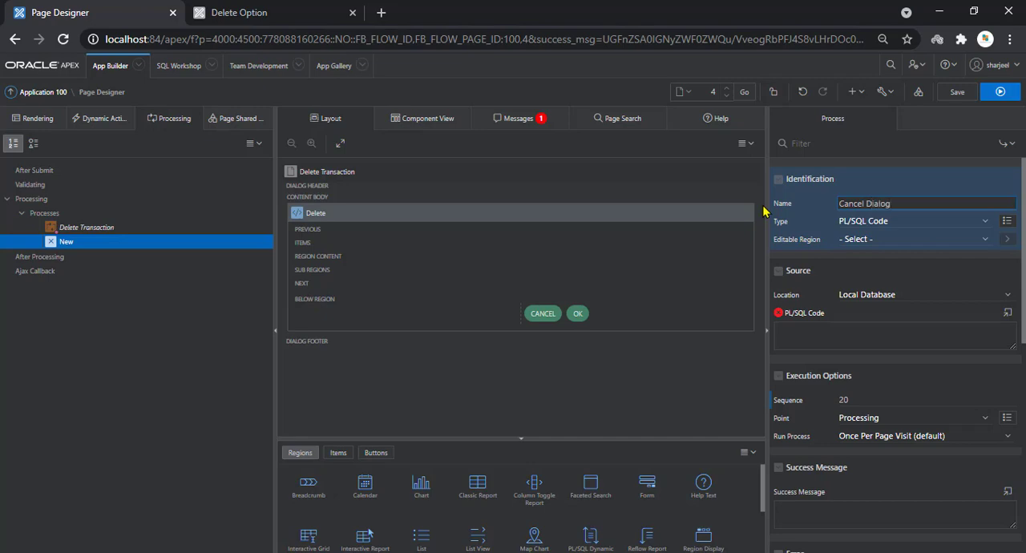
Check the process type in the Notepad instructions, set the Cancel Dialog process's type to Close Dialog and save the page
left_click(863, 222)
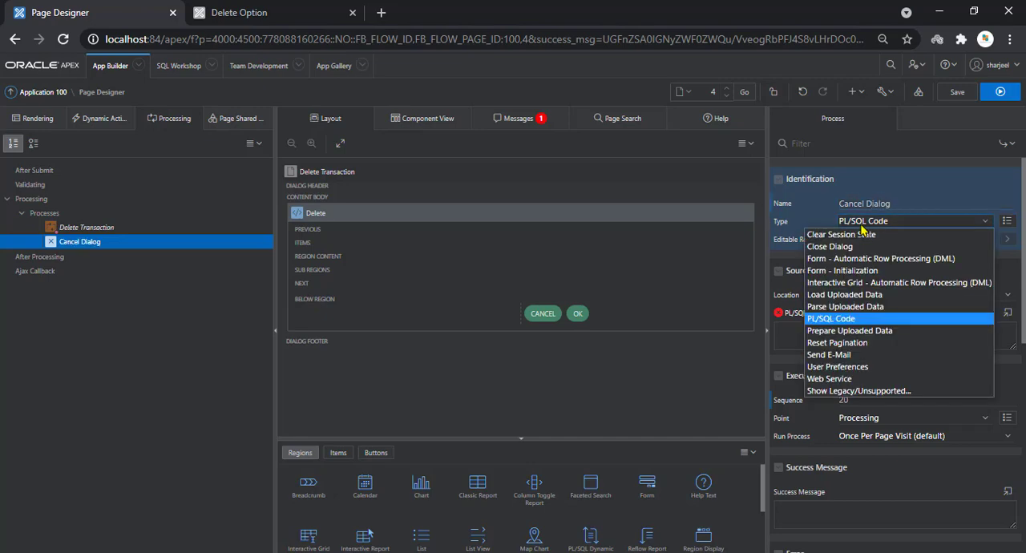
key("alt+Tab")
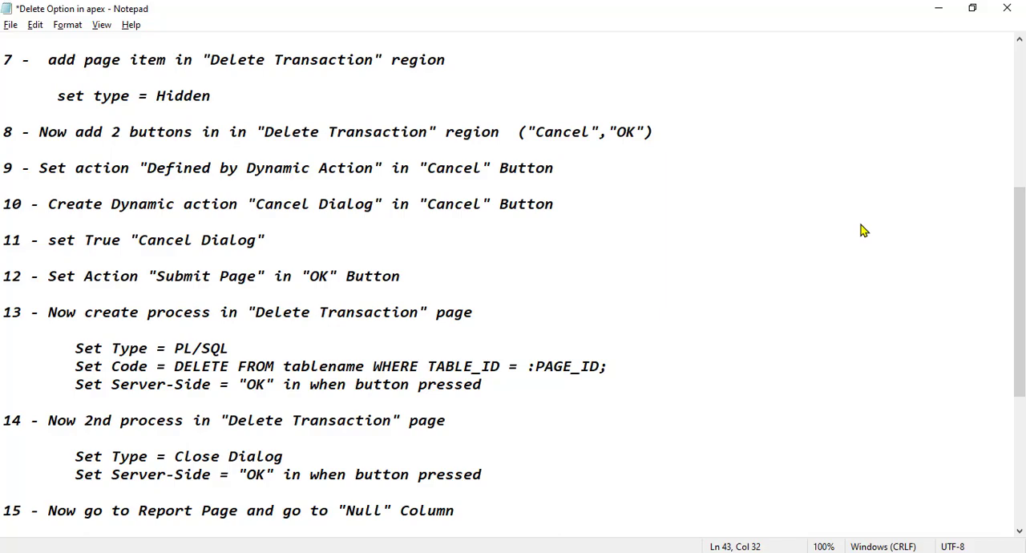
key("alt+Tab")
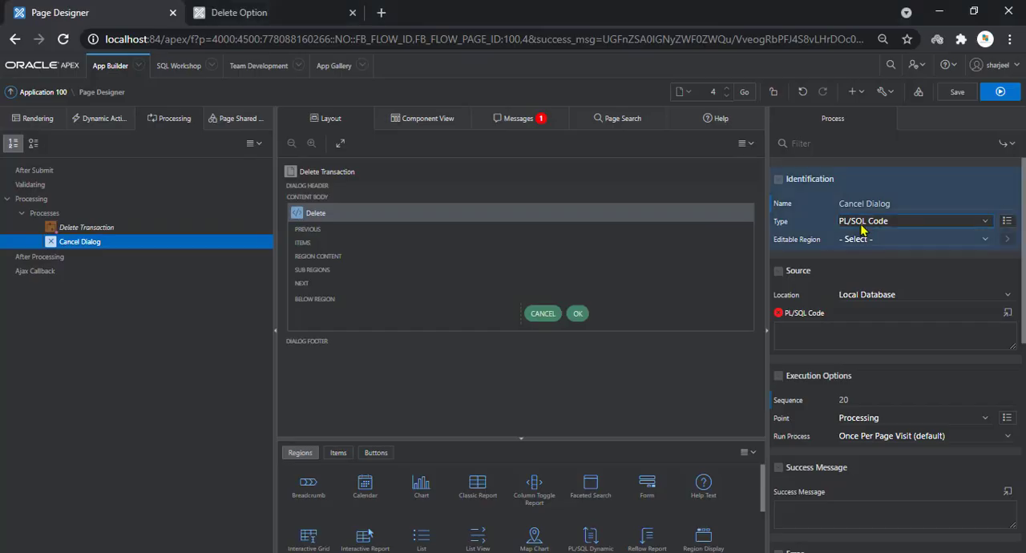
left_click(863, 225)
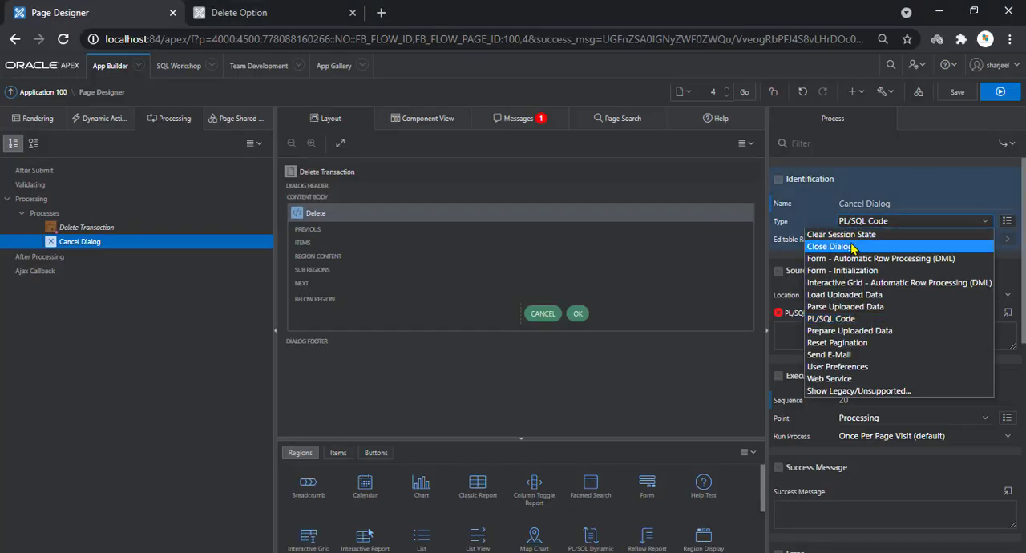
left_click(856, 247)
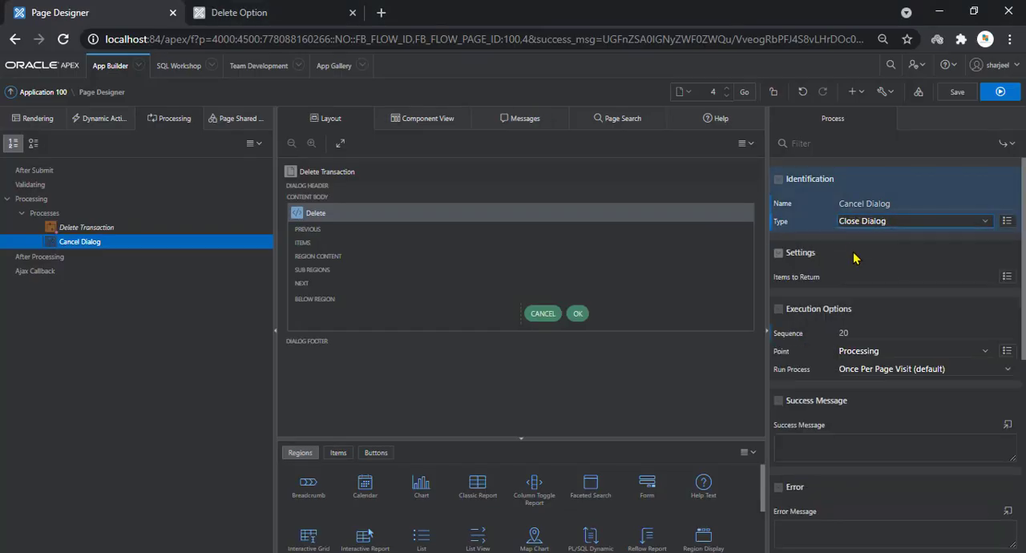
left_click(962, 102)
Following the last line of step 14 in Notepad, set the Cancel Dialog process's When Button Pressed condition to OK and save
key("alt+Tab")
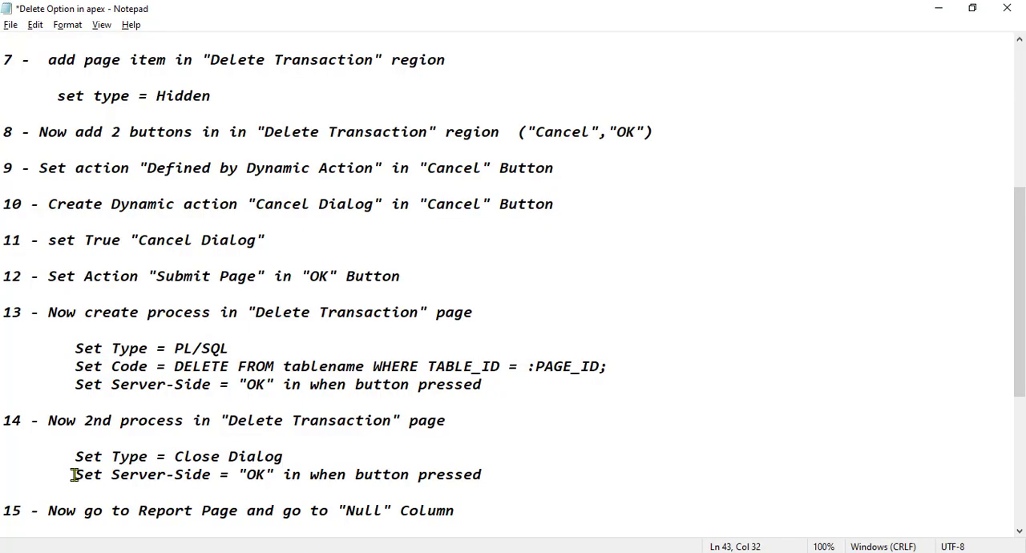
left_click_drag(75, 474, 504, 486)
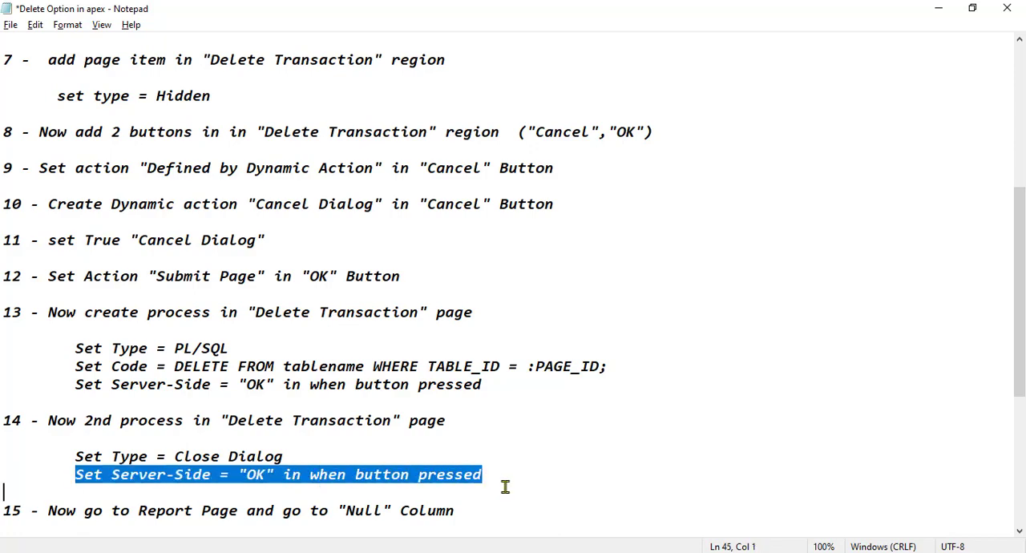
left_click(505, 487)
key("alt+Tab")
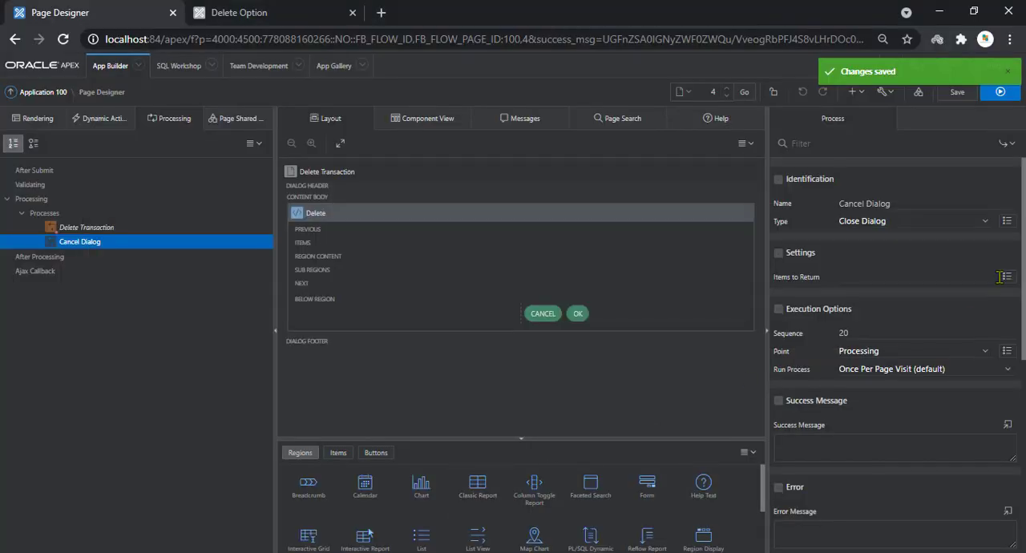
scroll(1023, 264, "down", 1)
left_click_drag(1024, 263, 1022, 386)
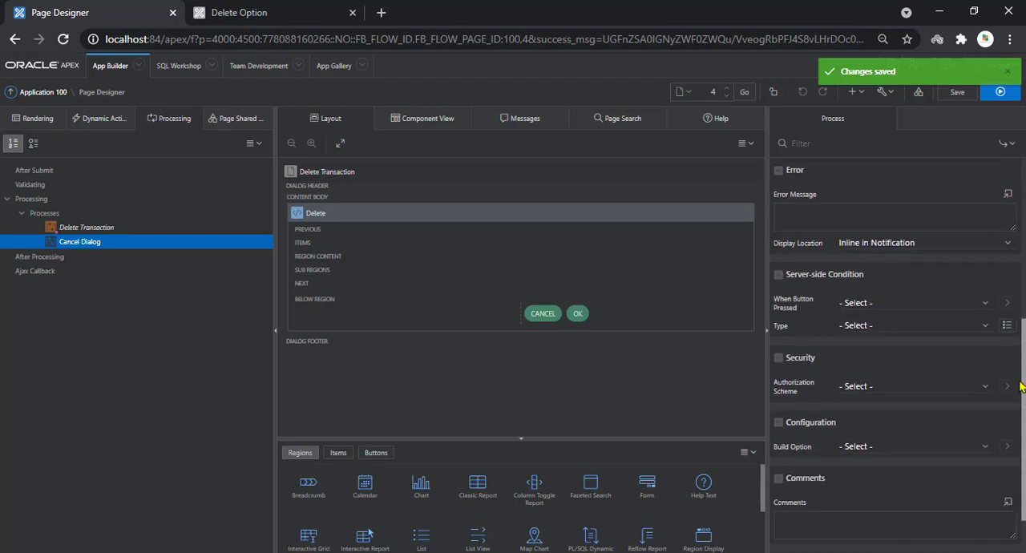
left_click(871, 311)
left_click(865, 341)
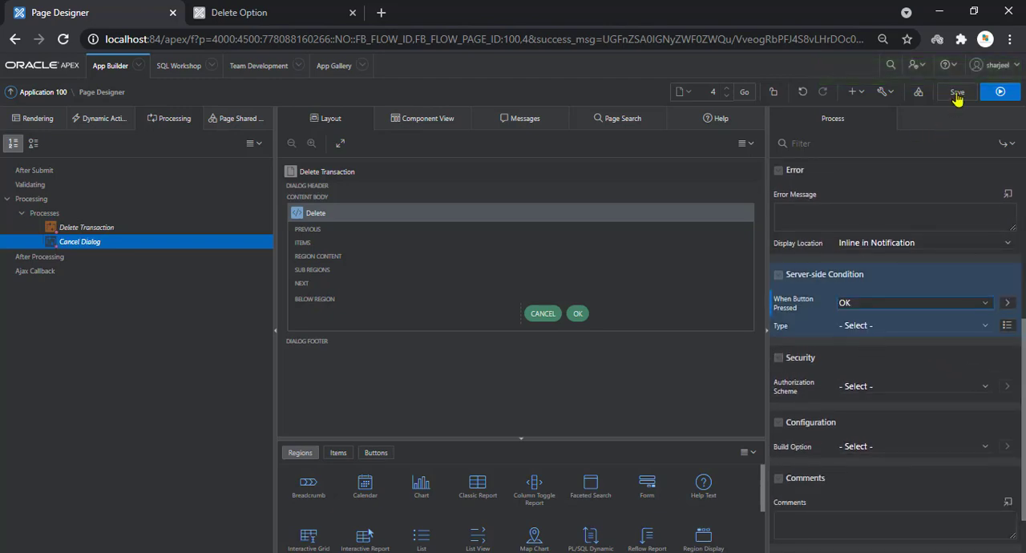
left_click(957, 93)
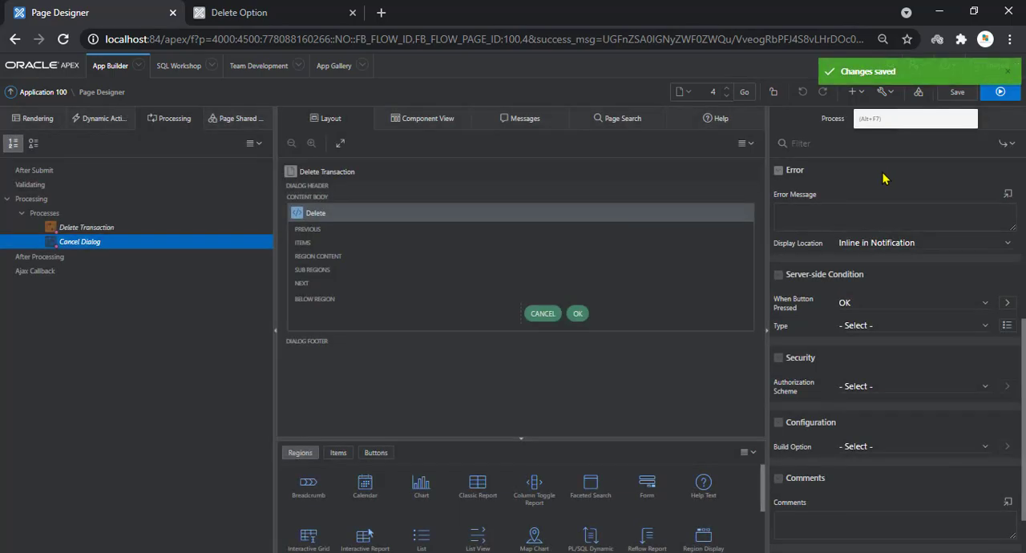
Consult step 15 of the Notepad instructions and return to the page overview of Application 100 in the browser
key("alt+Tab")
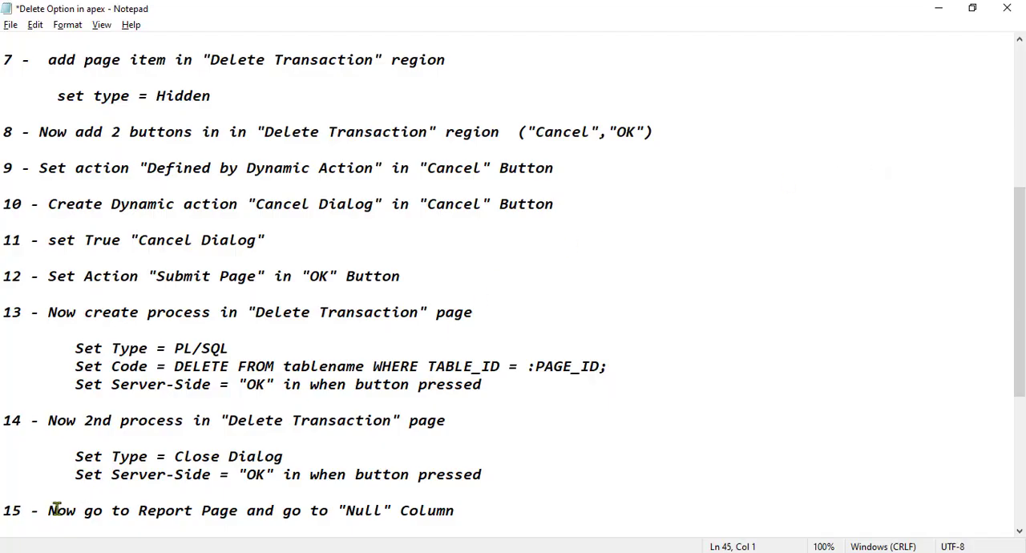
left_click_drag(47, 510, 458, 511)
left_click(459, 510)
key("alt+Tab")
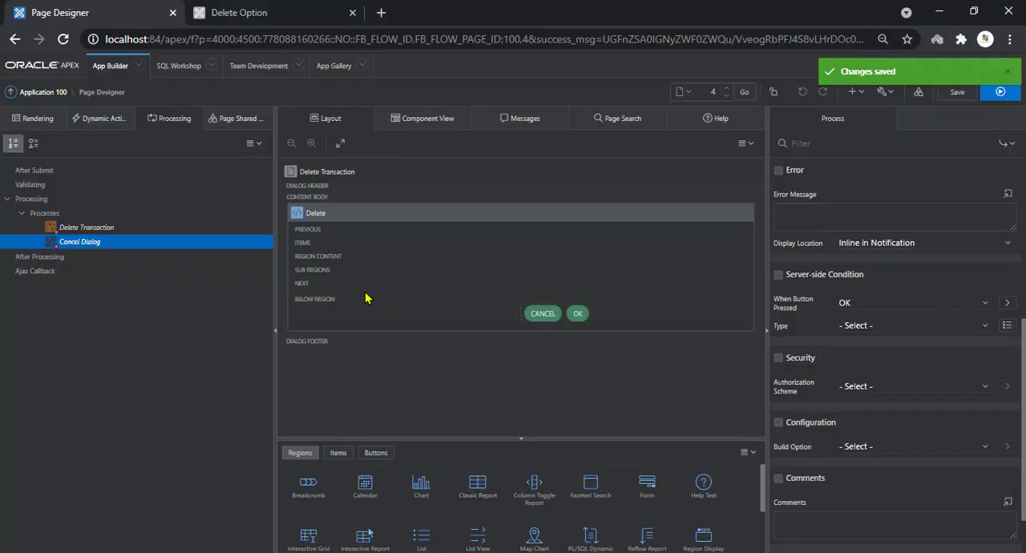
left_click(40, 92)
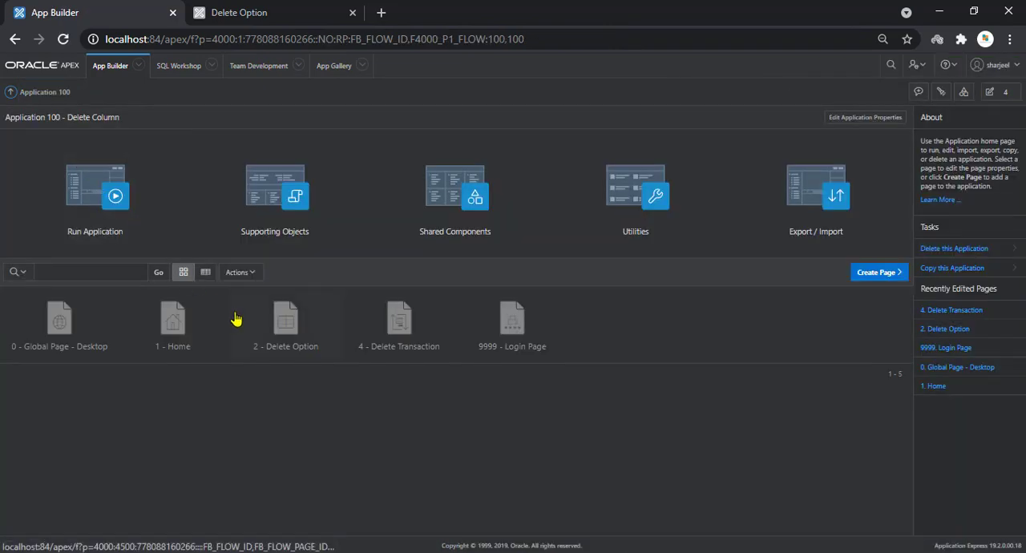
Open page 2, Delete Option, in Page Designer and select the DEL column of Report 1
left_click(284, 338)
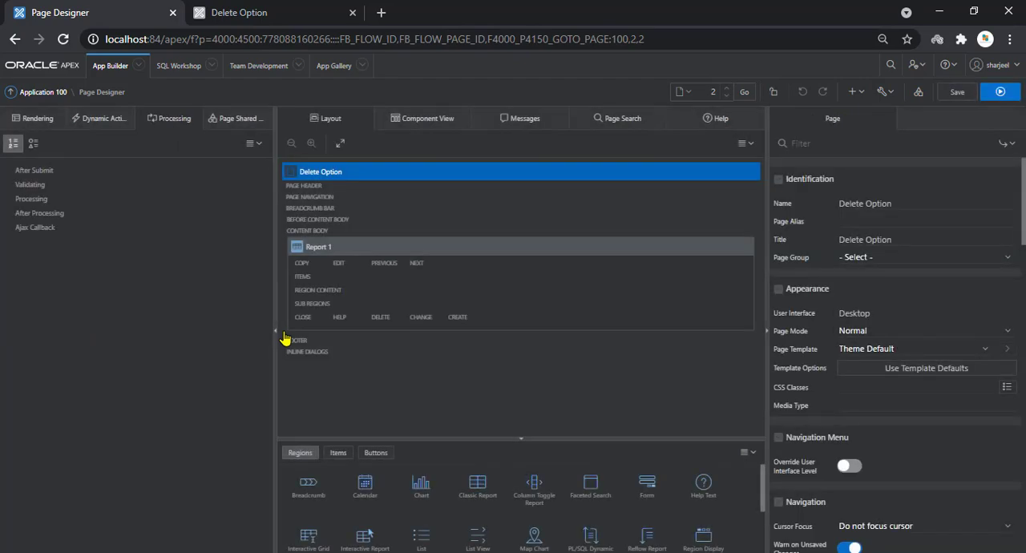
left_click(37, 118)
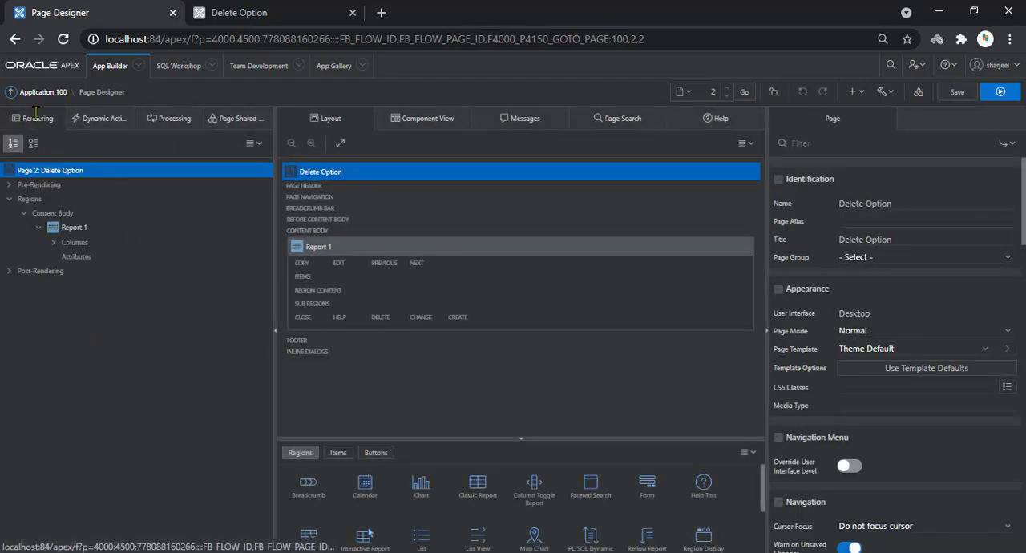
left_click(70, 228)
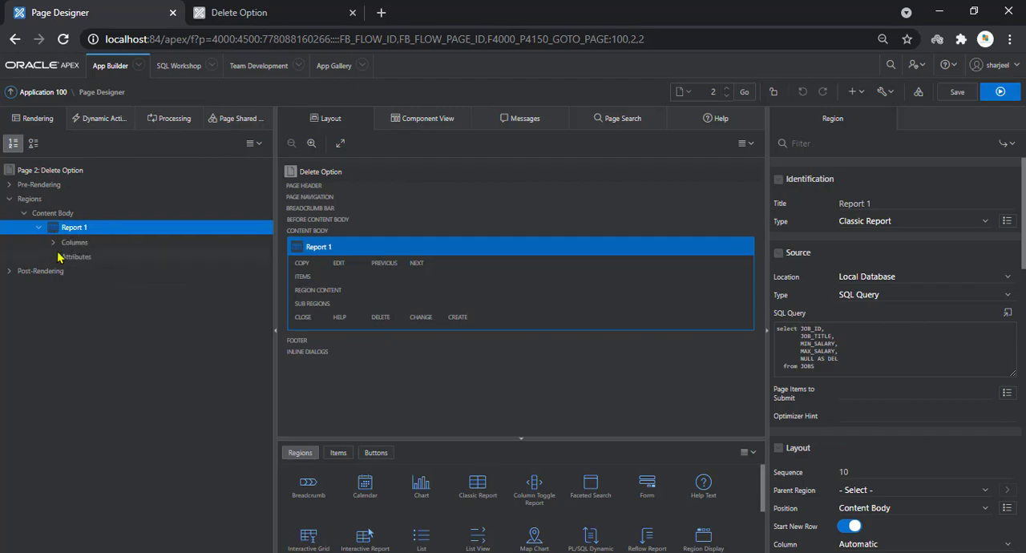
left_click(54, 243)
left_click(96, 315)
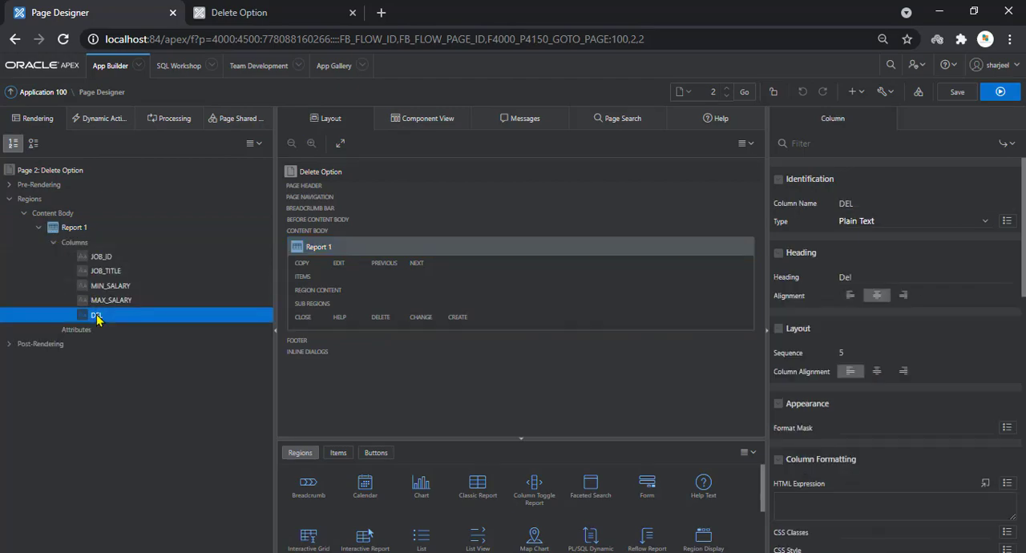
Consult step 15 of the Notepad instructions and set the DEL column's type to Link in Page Designer
key("alt+Tab")
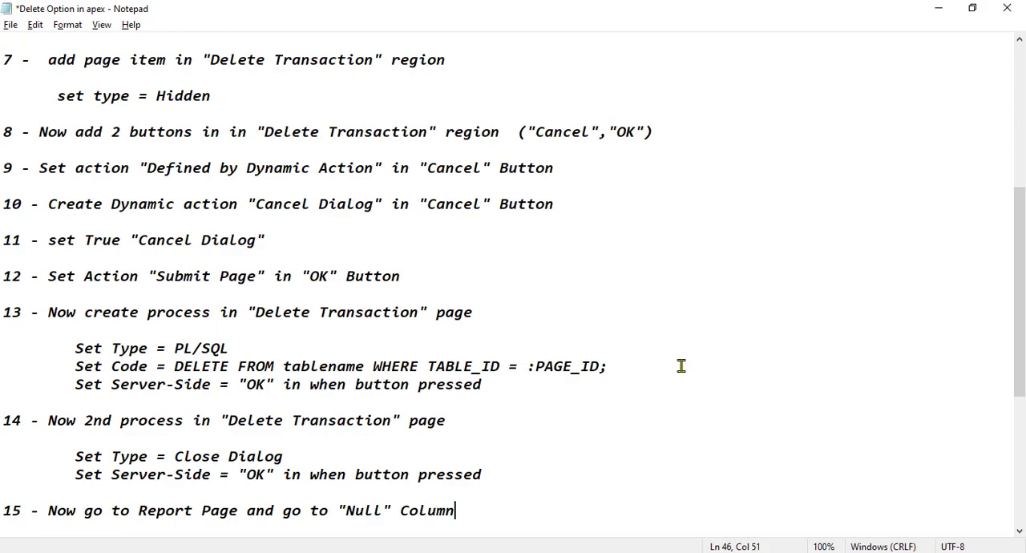
left_click_drag(1022, 244, 1010, 355)
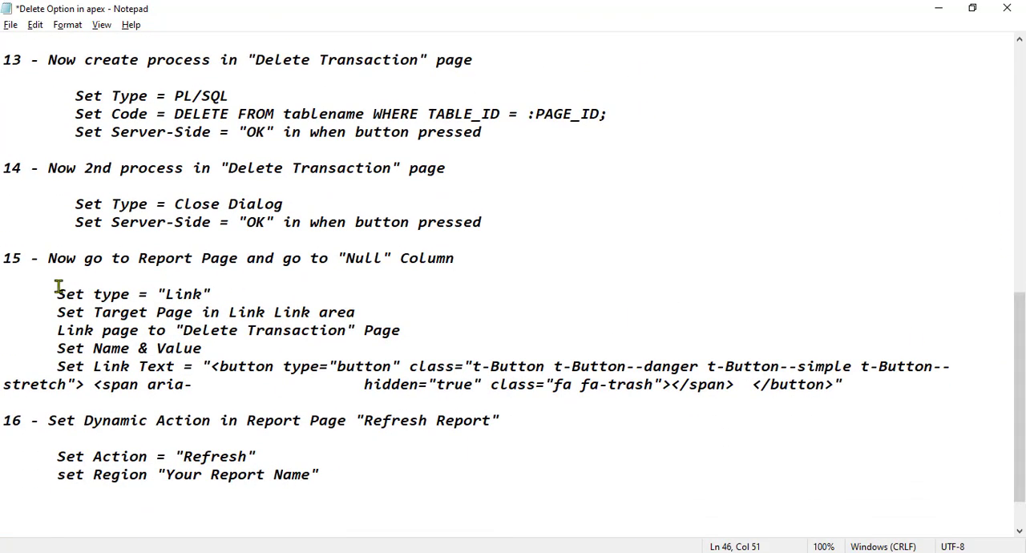
left_click_drag(48, 294, 228, 297)
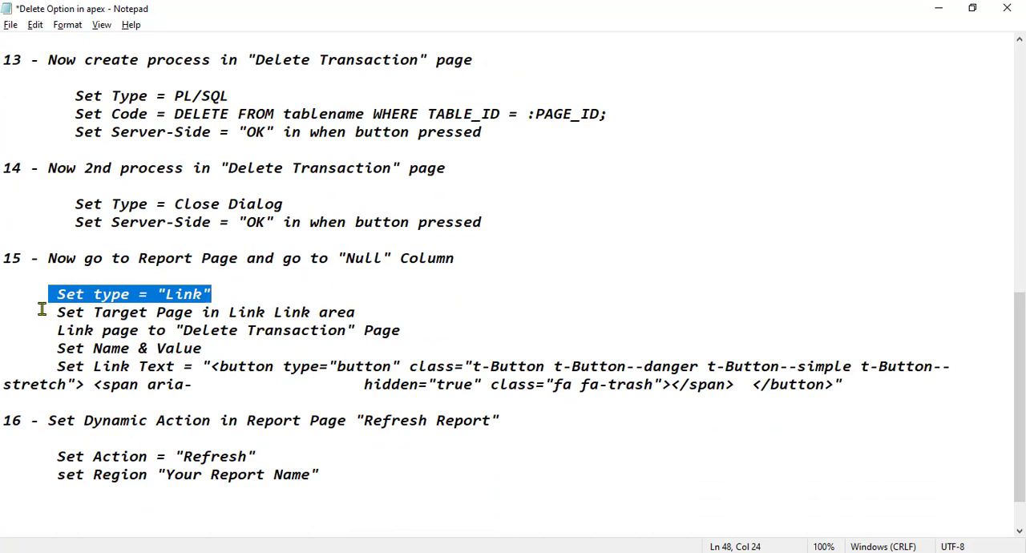
left_click_drag(48, 313, 364, 313)
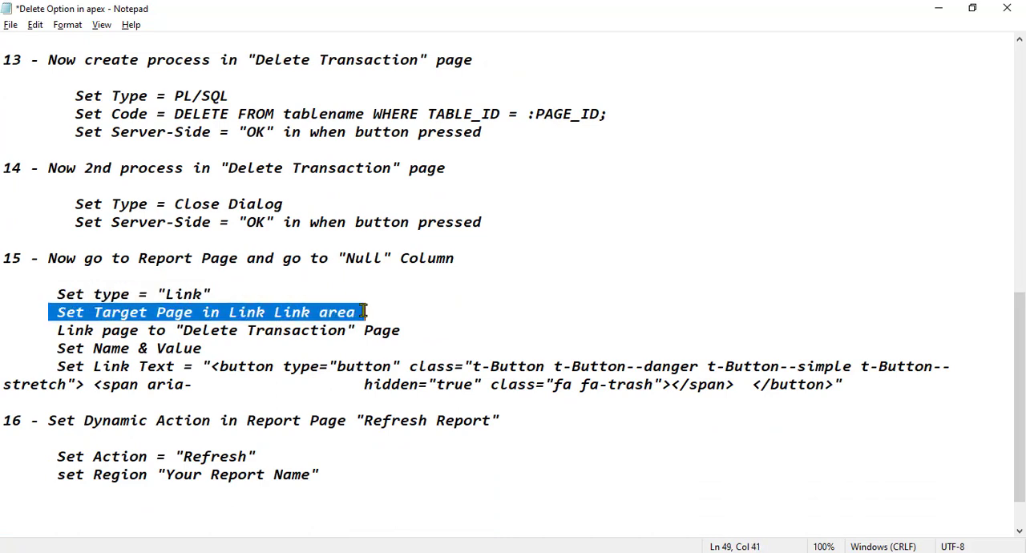
left_click(303, 343)
key("alt+Tab")
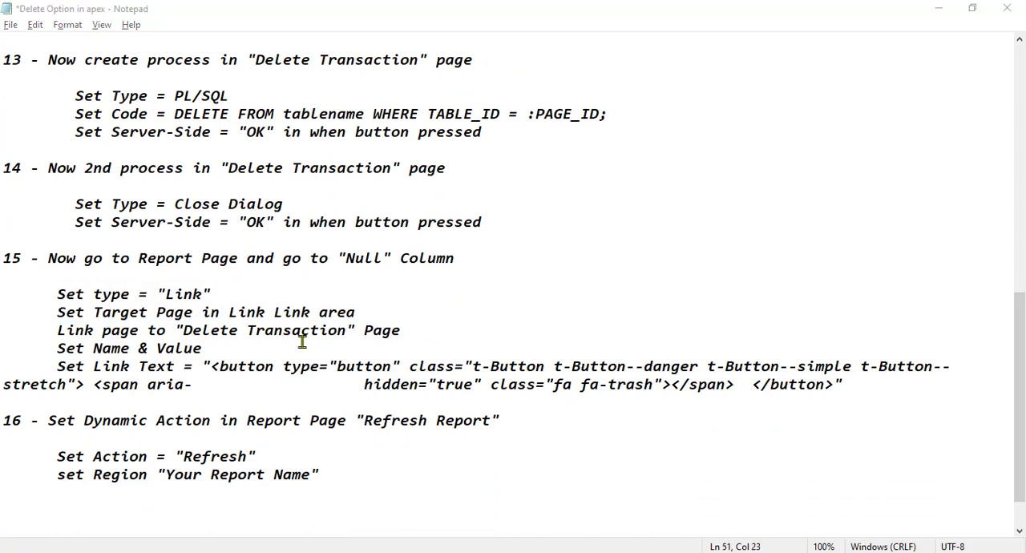
left_click(886, 224)
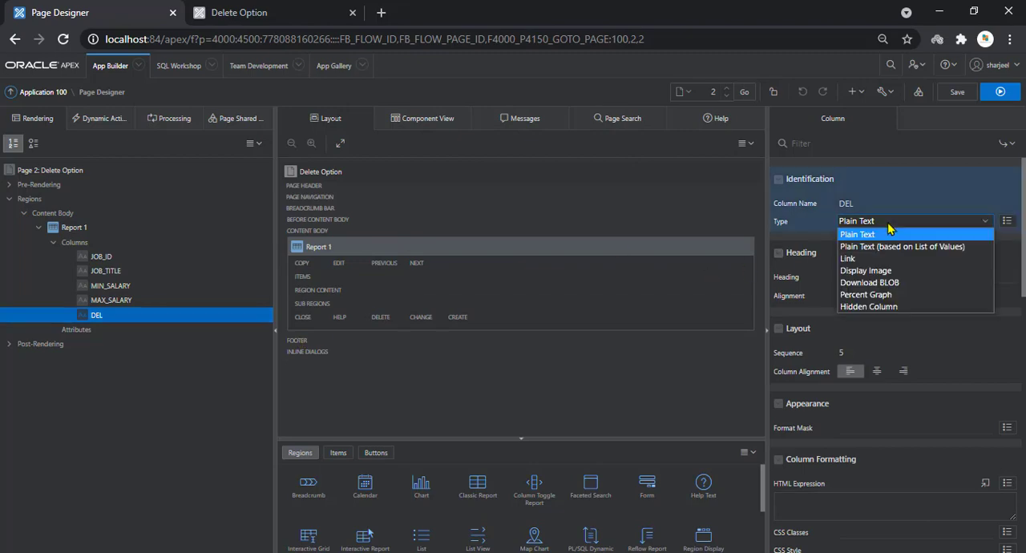
left_click(866, 258)
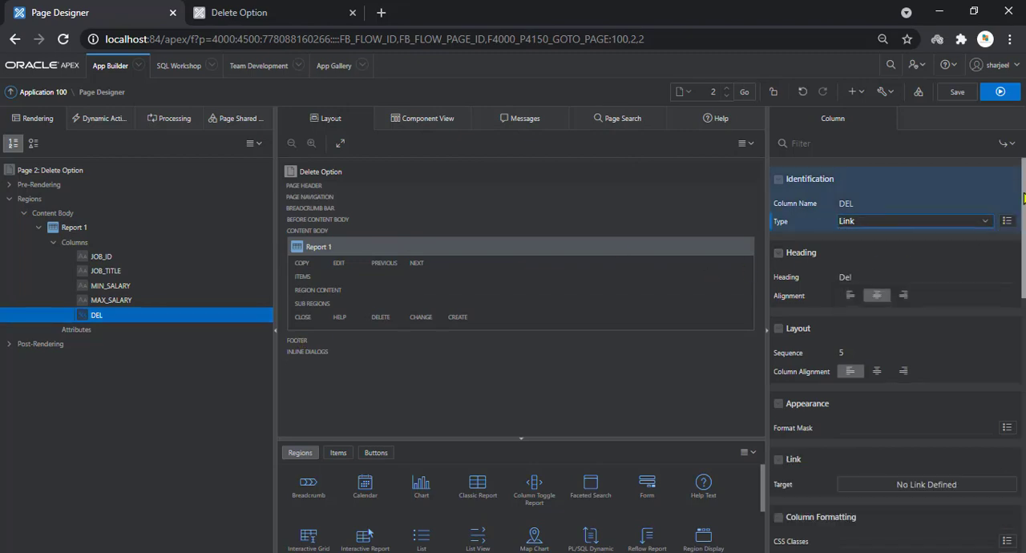
Define the DEL column's link target as page 4, Delete Transaction, passing #JOB_ID# to the item P4_ID
scroll(922, 275, "down", 3)
left_click(923, 276)
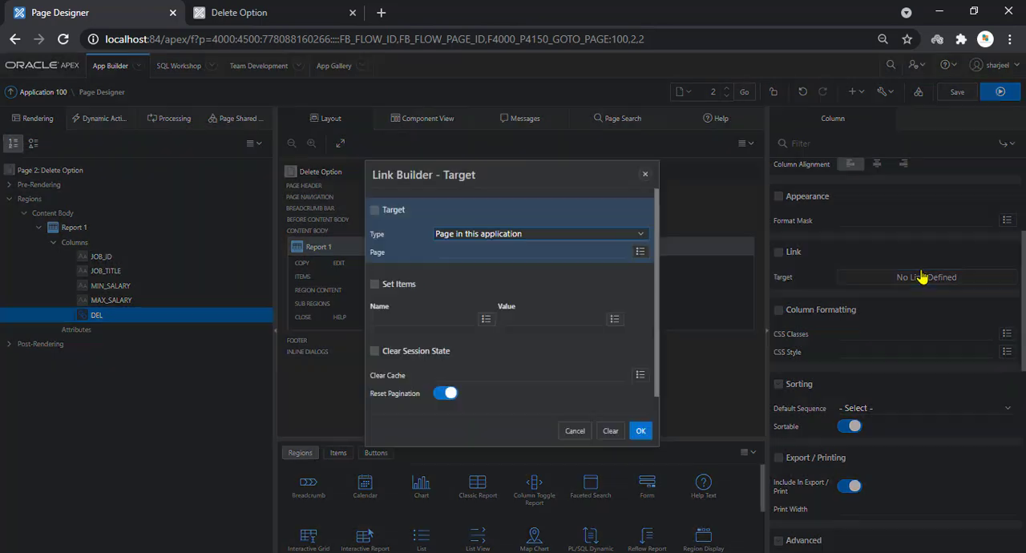
left_click(646, 258)
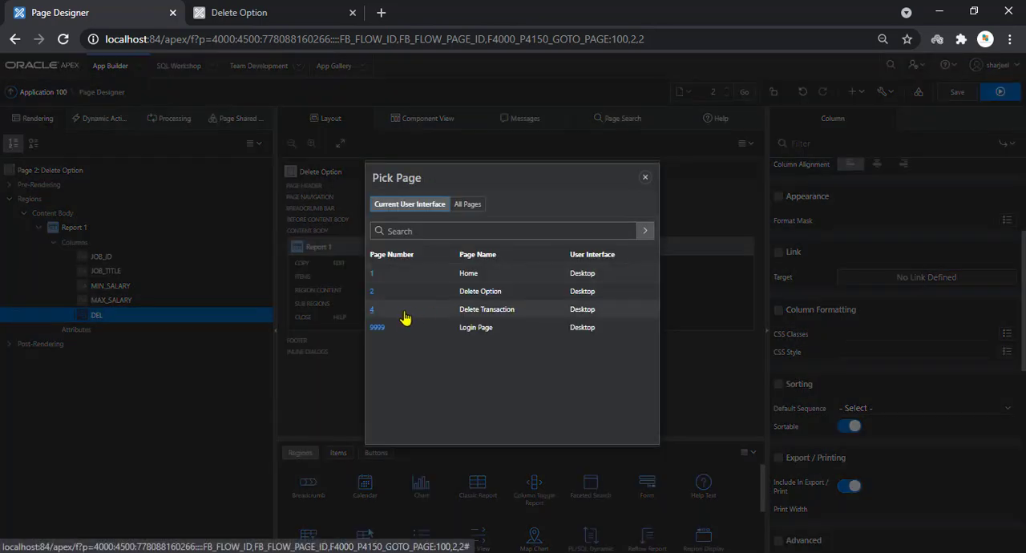
left_click(373, 311)
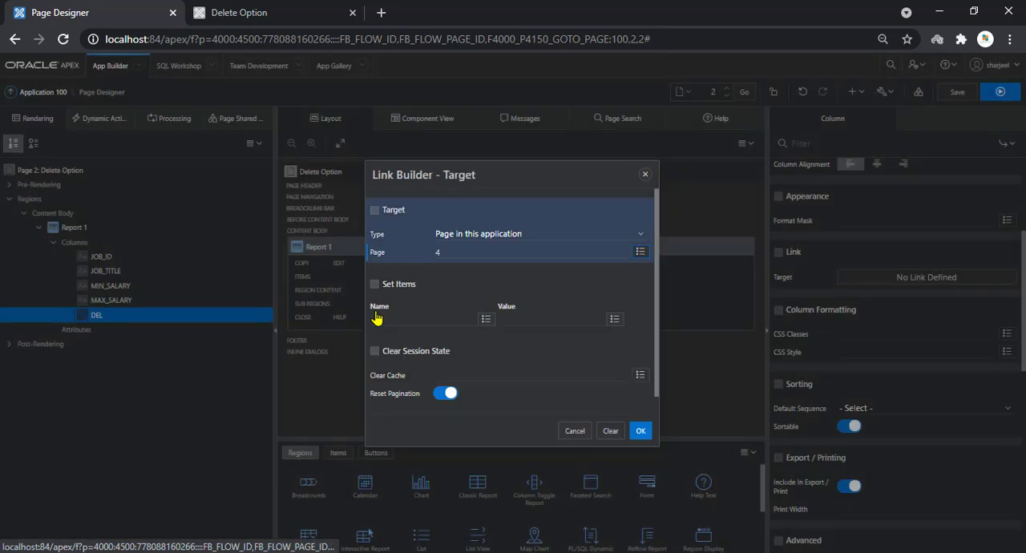
left_click(486, 319)
left_click(378, 273)
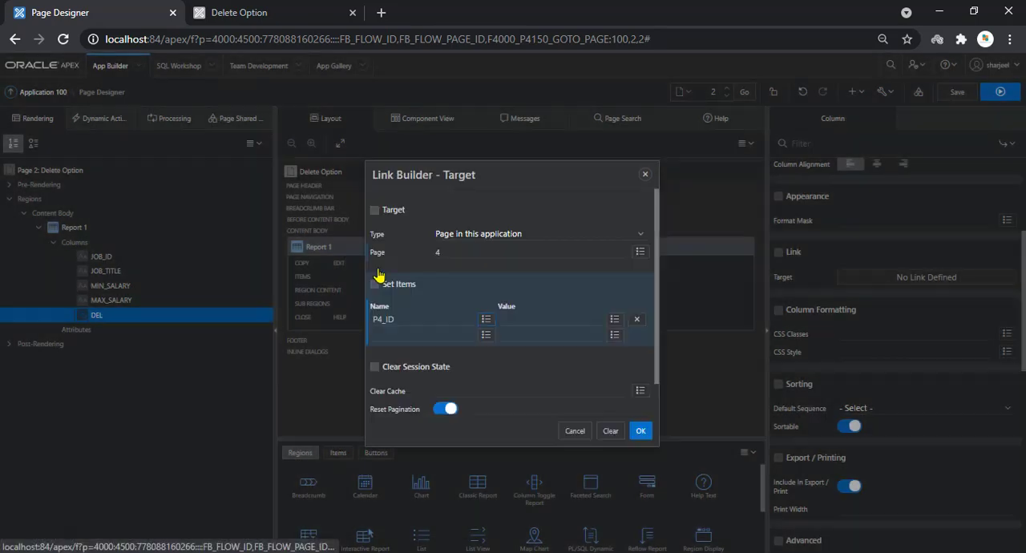
left_click(614, 319)
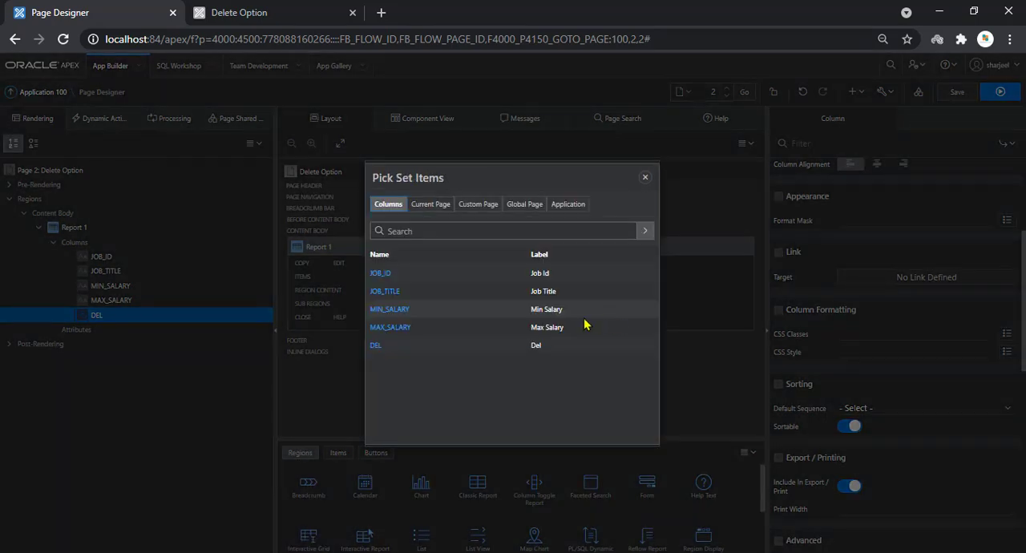
left_click(382, 274)
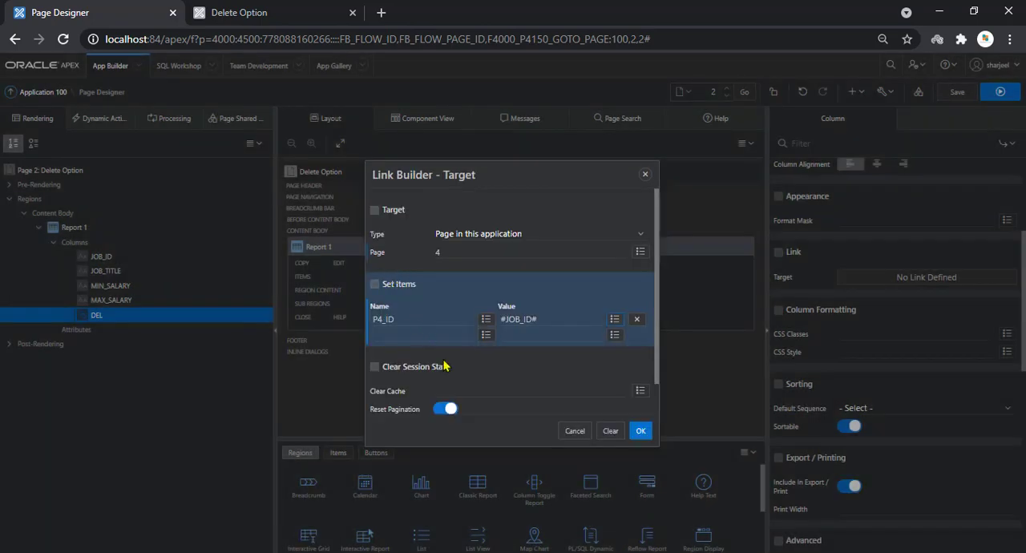
Set the link to clear the cache of page 4, accept the link target and save the page
left_click(464, 392)
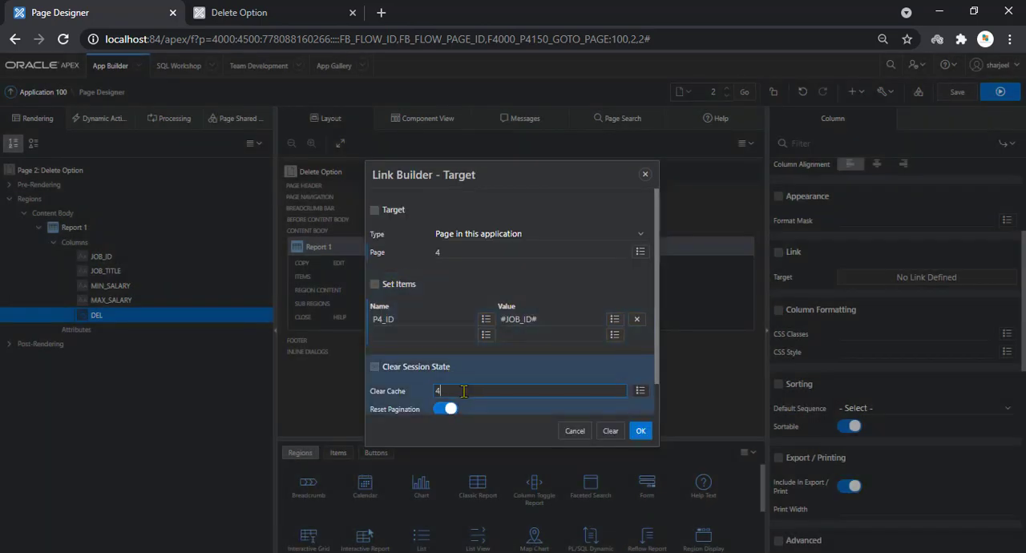
left_click(648, 433)
left_click(887, 303)
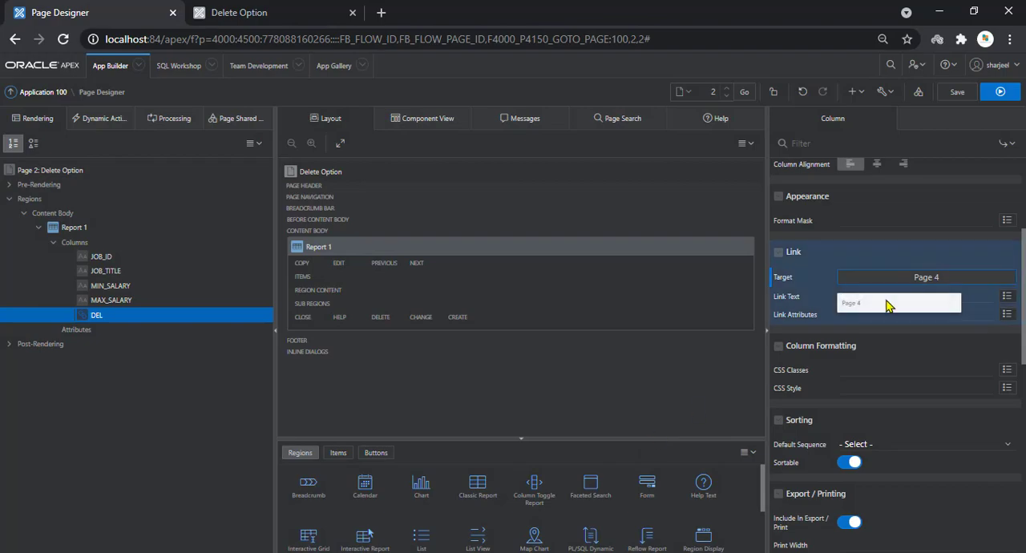
left_click(959, 101)
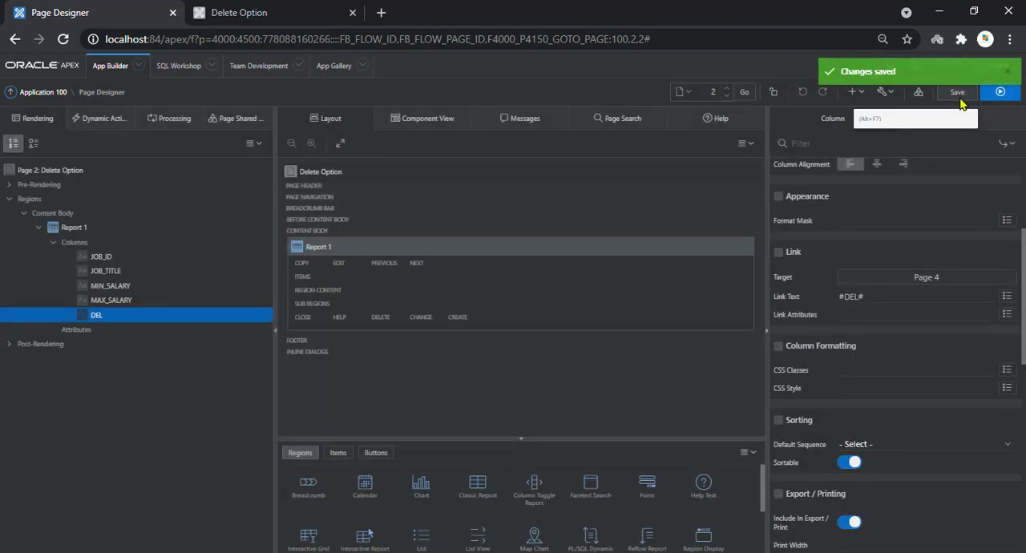
Copy the fa-trash danger button HTML from step 15 in Notepad into the DEL column's link text and save the page
key("alt+Tab")
left_click(210, 367)
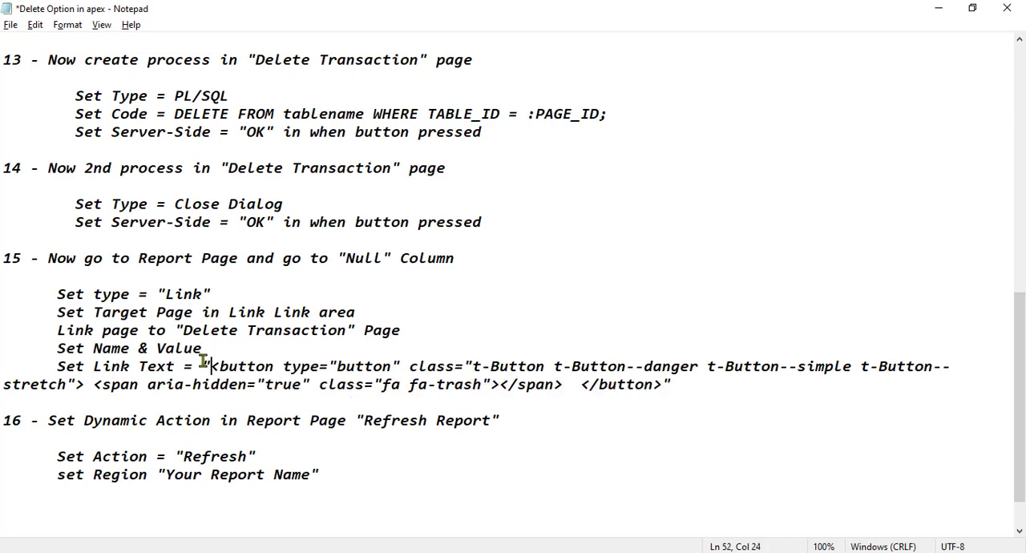
left_click_drag(215, 366, 666, 385)
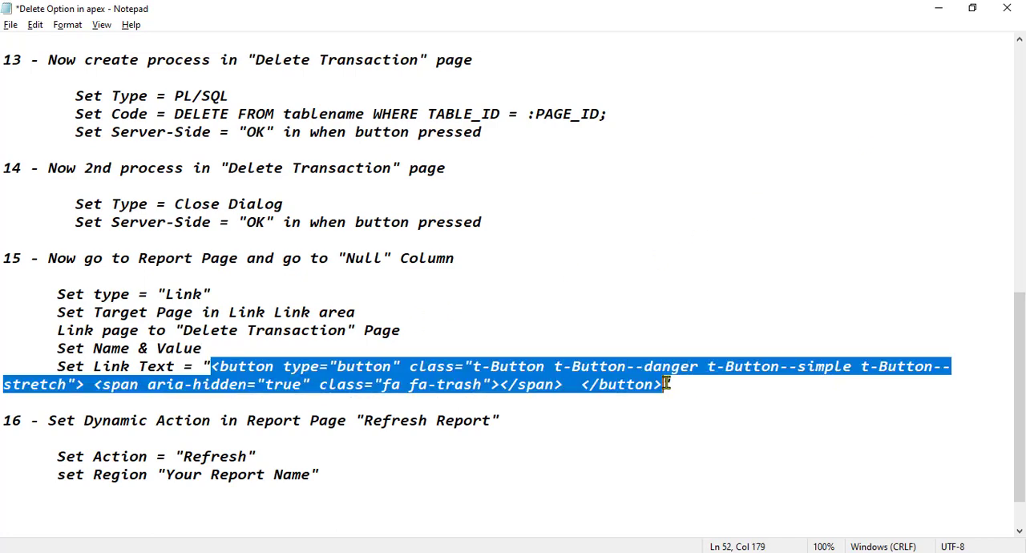
key("alt+Tab")
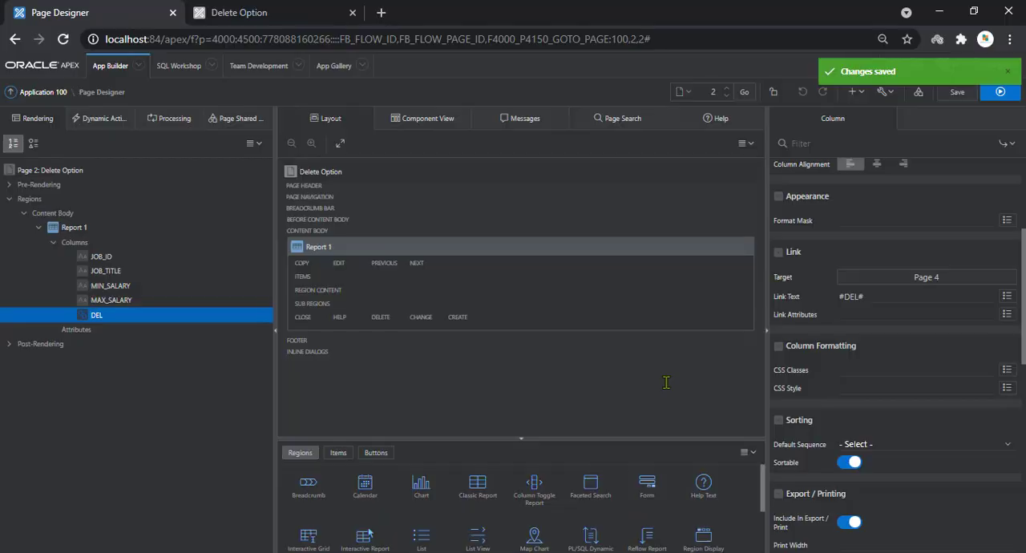
triple_click(891, 295)
key("ctrl+v")
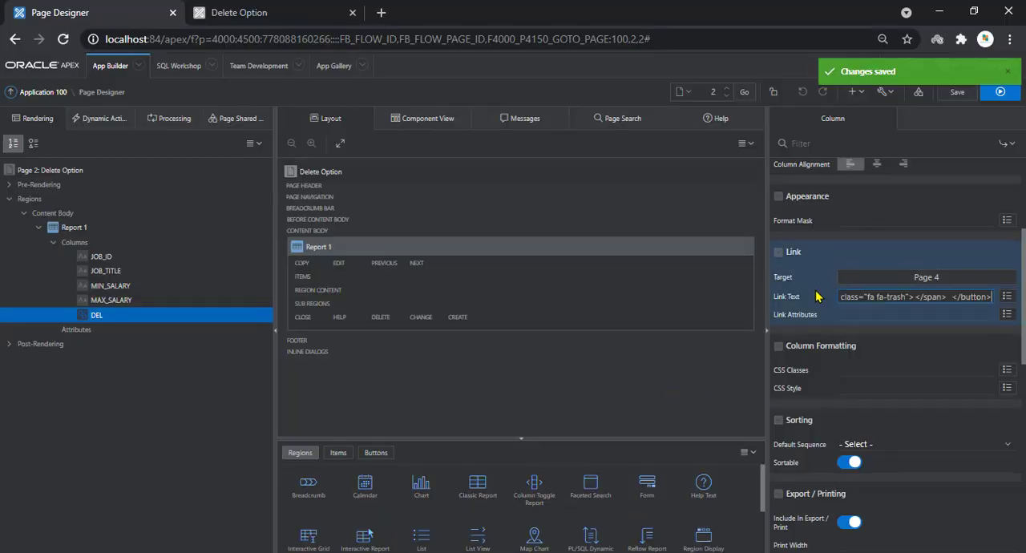
left_click(957, 92)
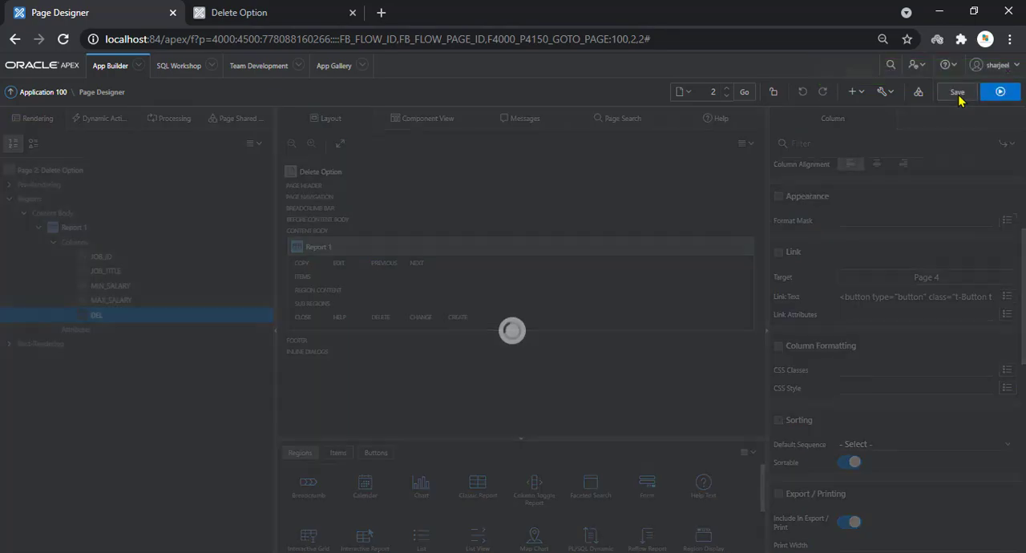
Run the report page, test the AC_ACCOUNT row's delete button, cancel the confirmation dialog and return to Page Designer
key("alt+Tab")
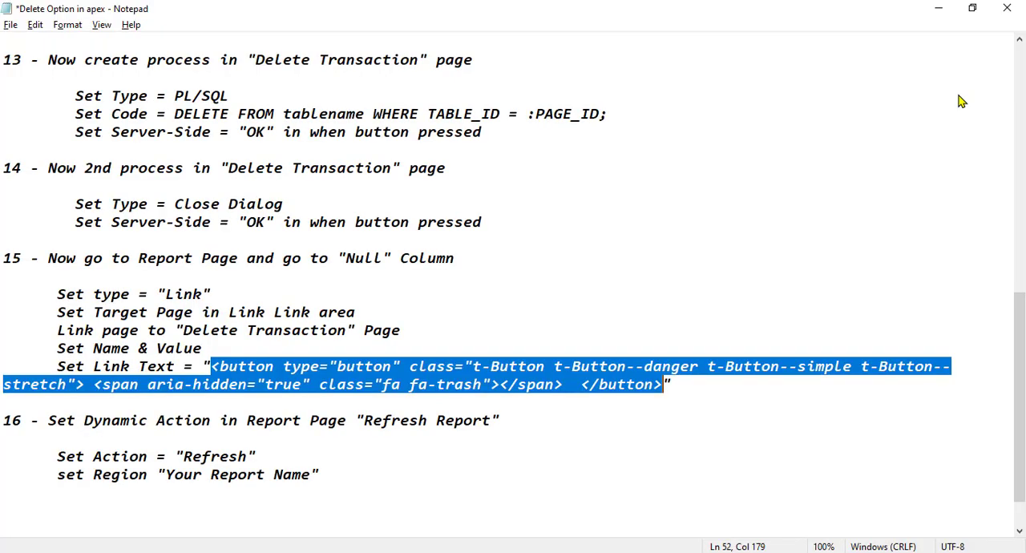
key("alt+Tab")
left_click(1003, 93)
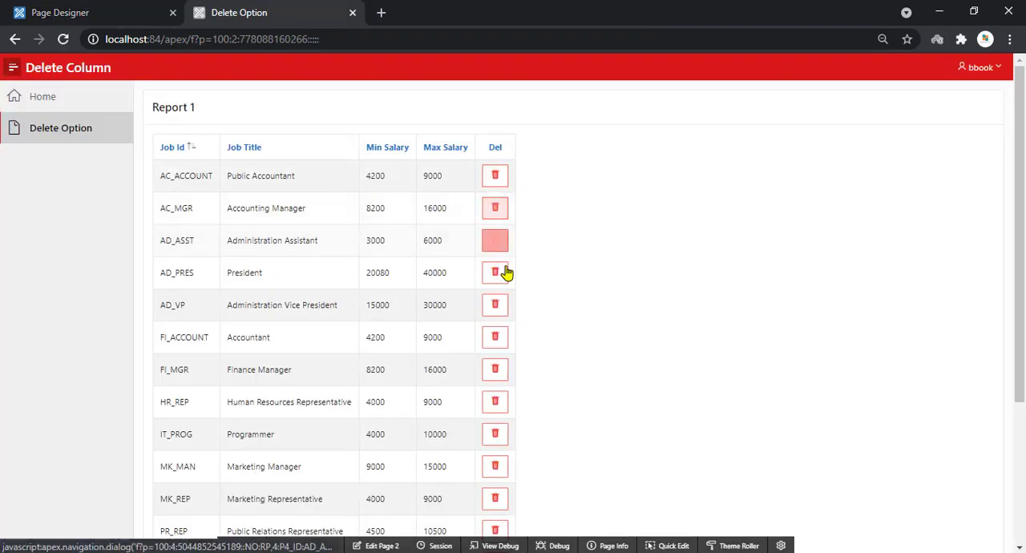
left_click(495, 176)
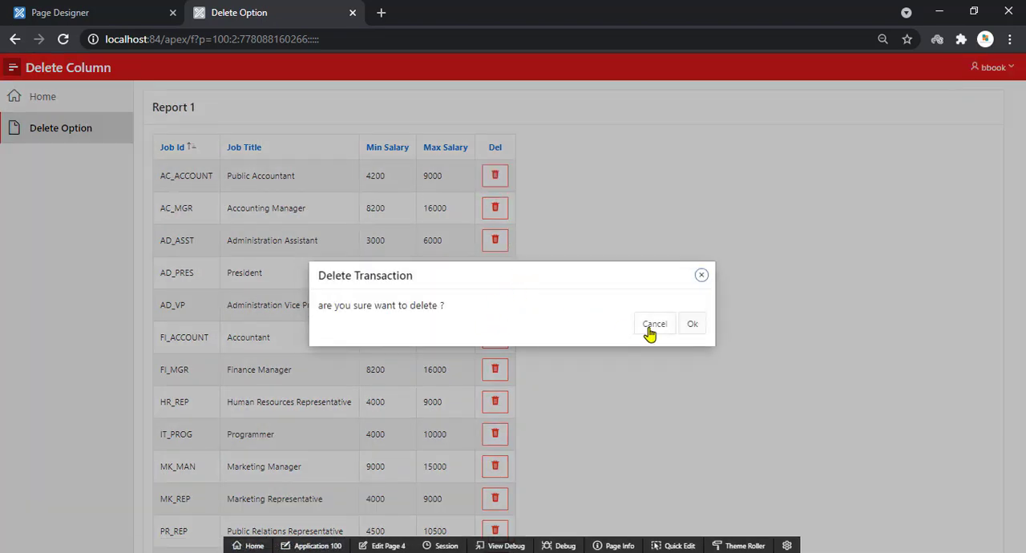
left_click(653, 325)
left_click(115, 9)
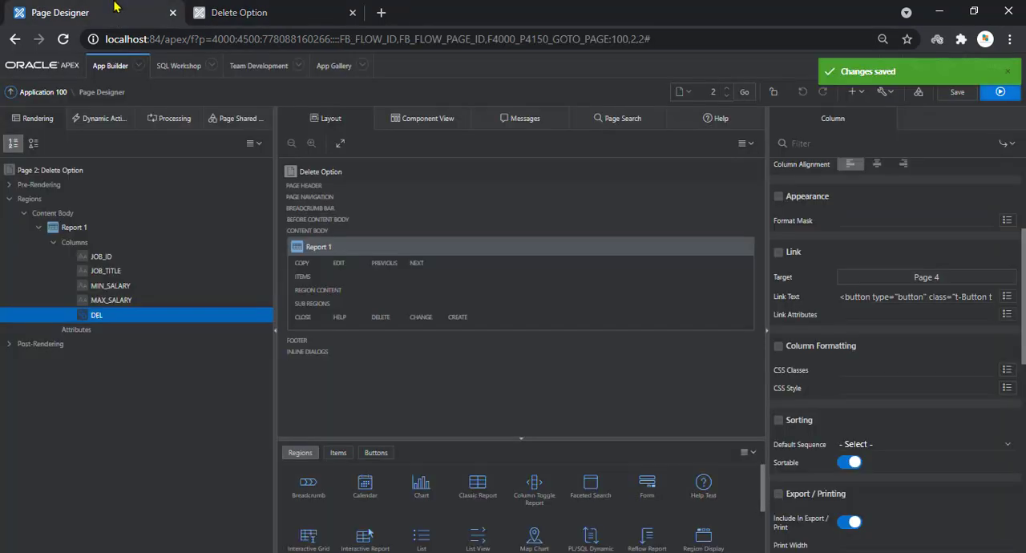
Read step 16 of the Notepad instructions on the Refresh Report dynamic action's action, region and event, and return to Page Designer
key("alt+Tab")
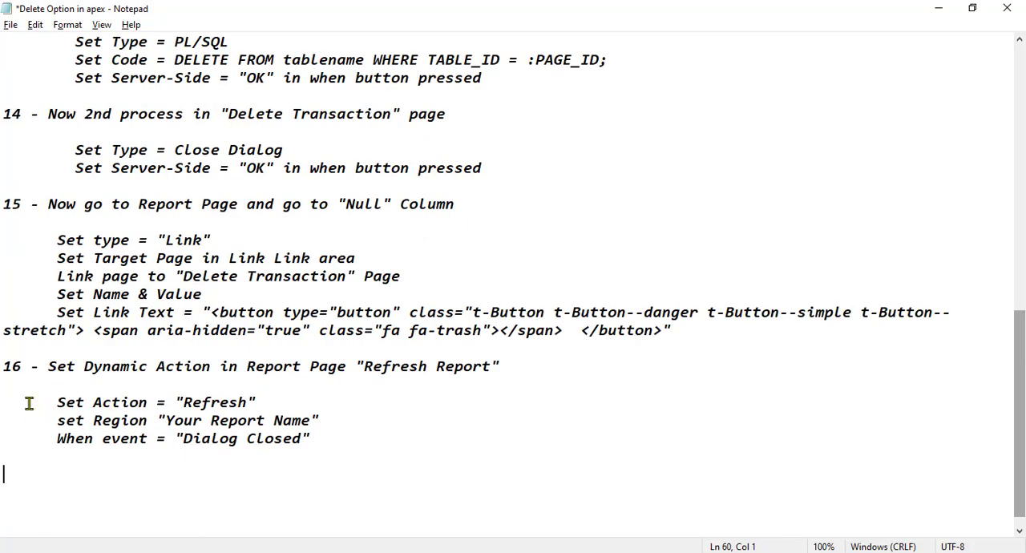
left_click(24, 400)
left_click_drag(48, 366, 517, 366)
left_click_drag(57, 402, 242, 396)
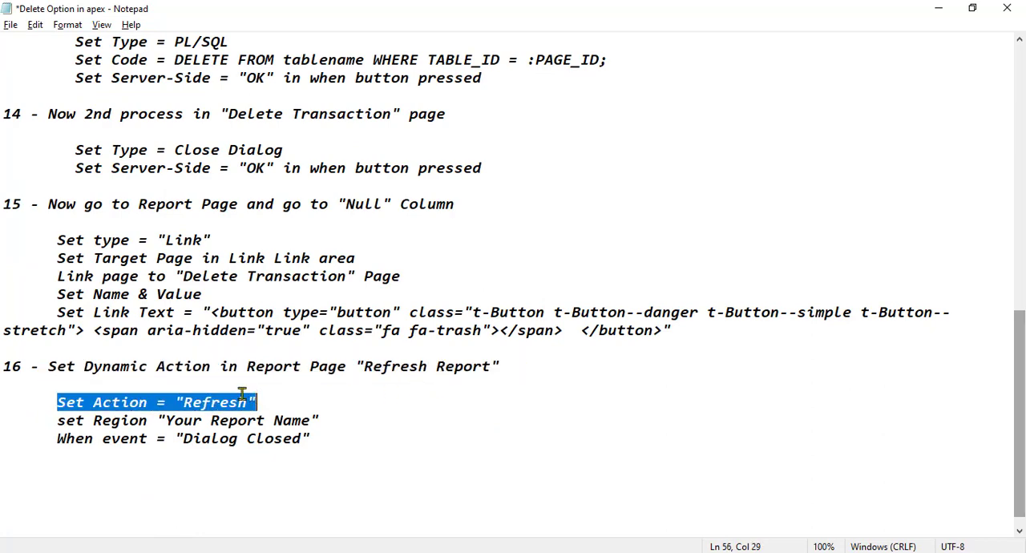
left_click_drag(49, 420, 320, 415)
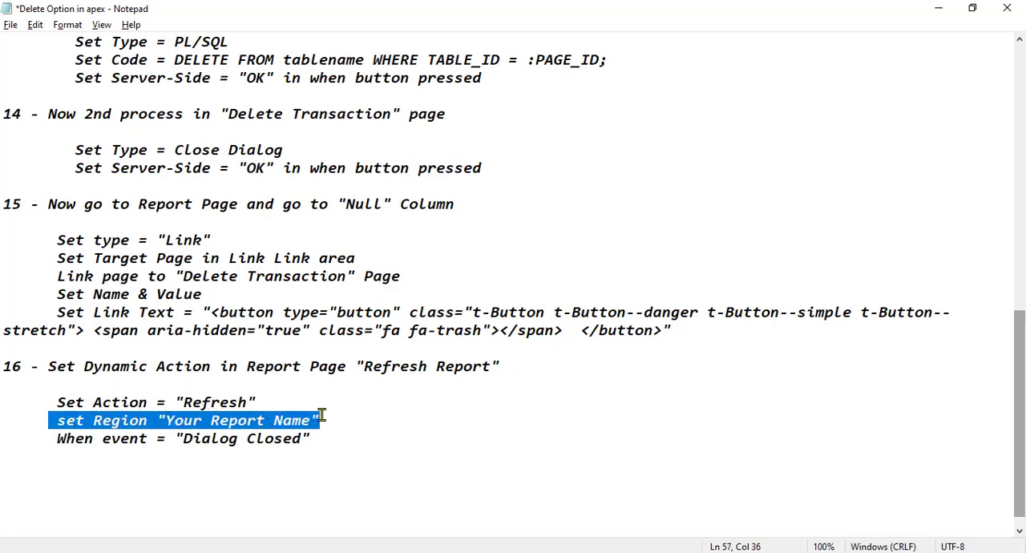
left_click_drag(53, 439, 312, 437)
left_click(311, 457)
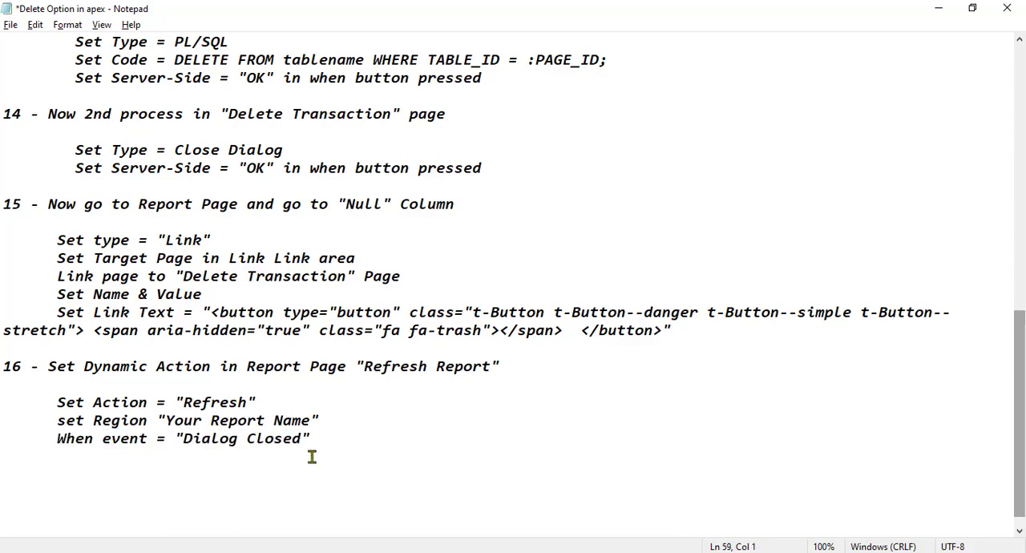
key("alt+Tab")
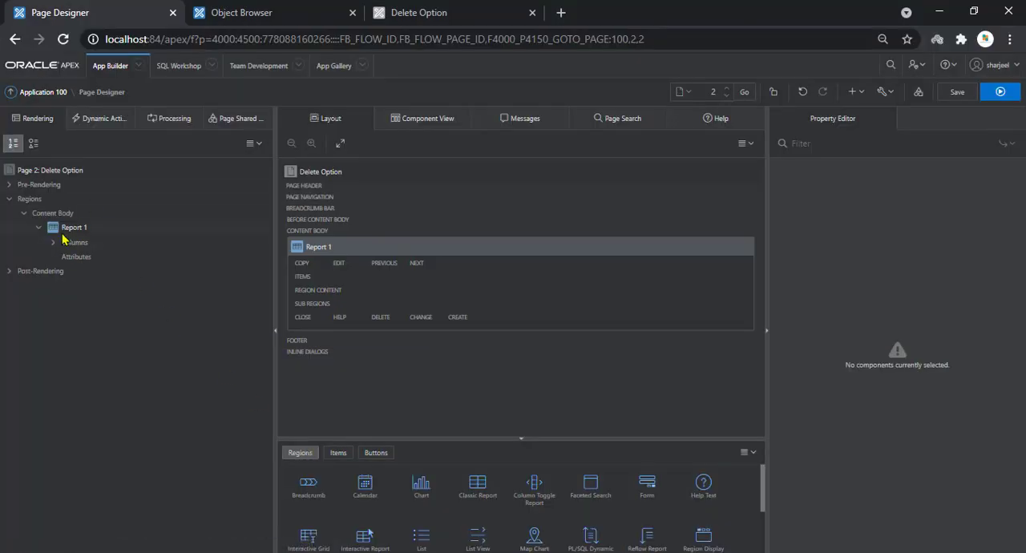
Create a dynamic action on the Report 1 region and name it Closed
right_click(63, 232)
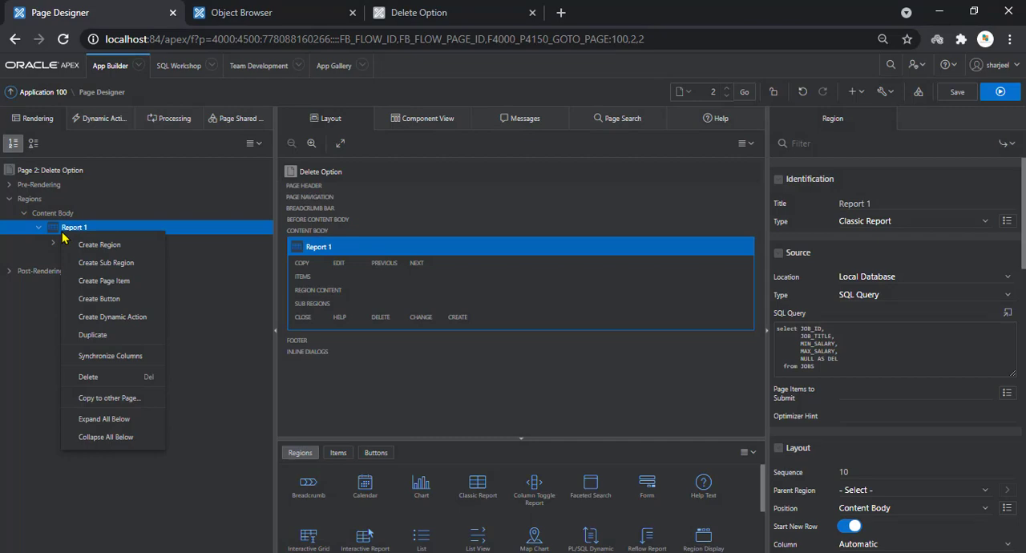
left_click(99, 317)
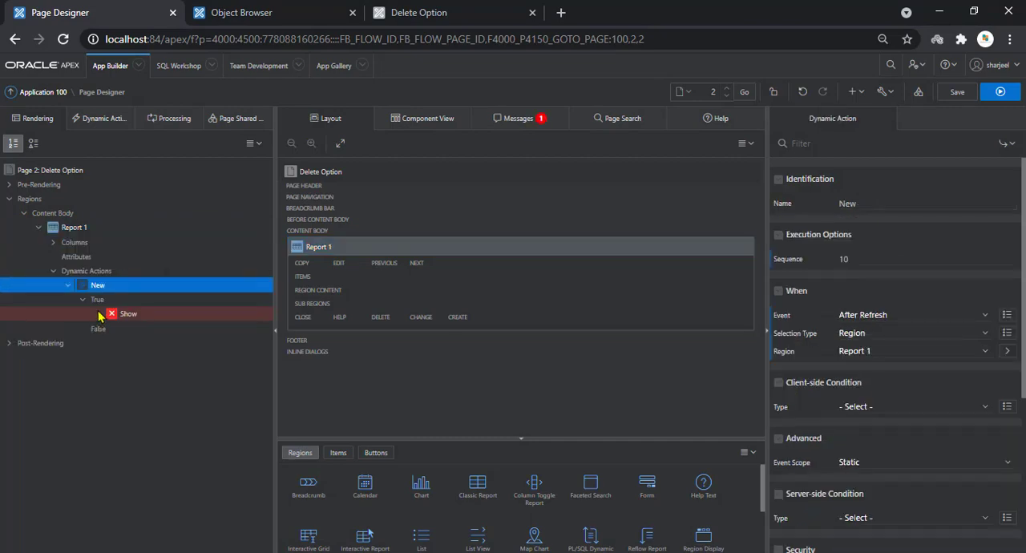
left_click(840, 204)
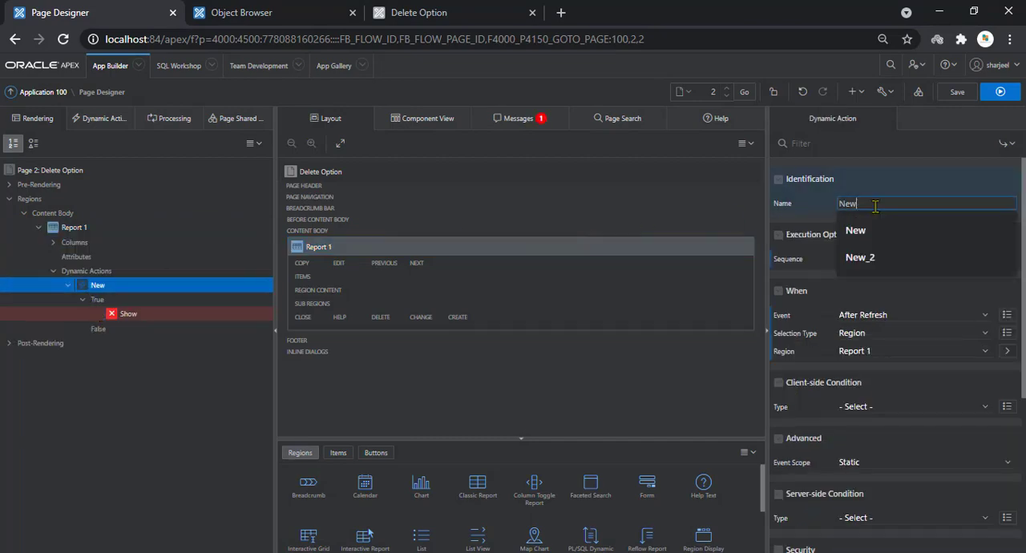
double_click(839, 203)
type("C")
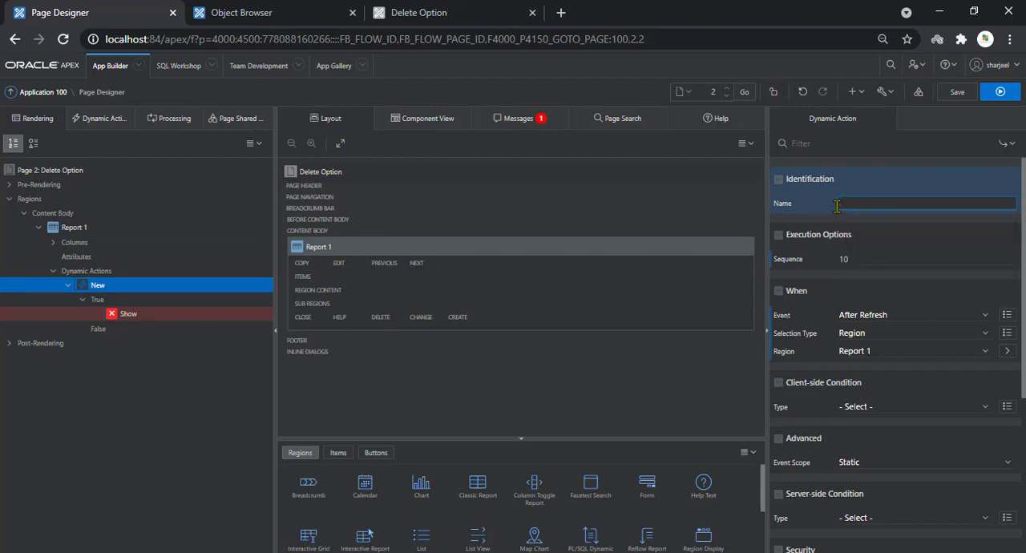
type("Closed")
Set the Closed dynamic action's event to Dialog Closed
left_click(869, 315)
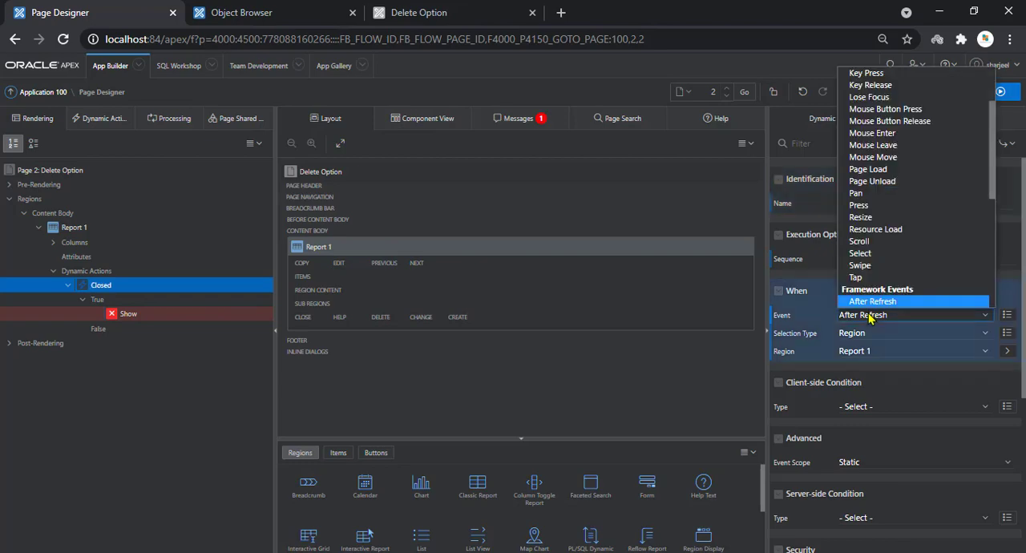
key("Down")
key("Down")
key("Down")
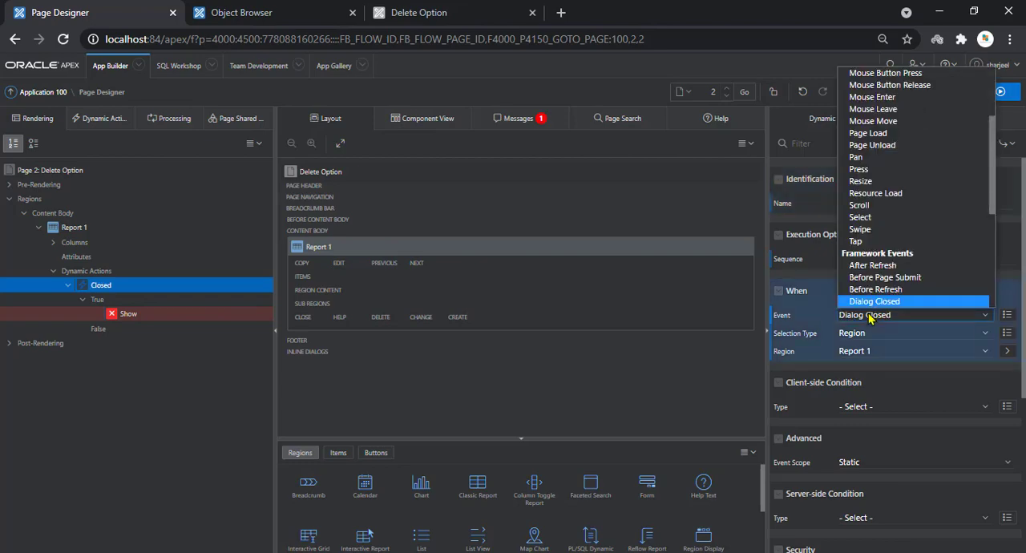
key("Return")
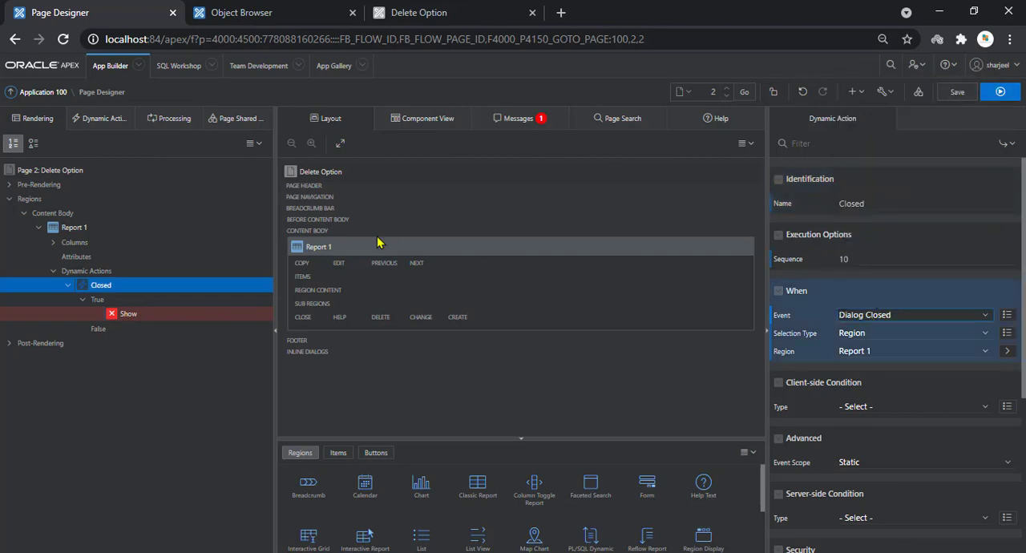
Change the Closed dynamic action's true action from Show to Refresh
left_click(113, 314)
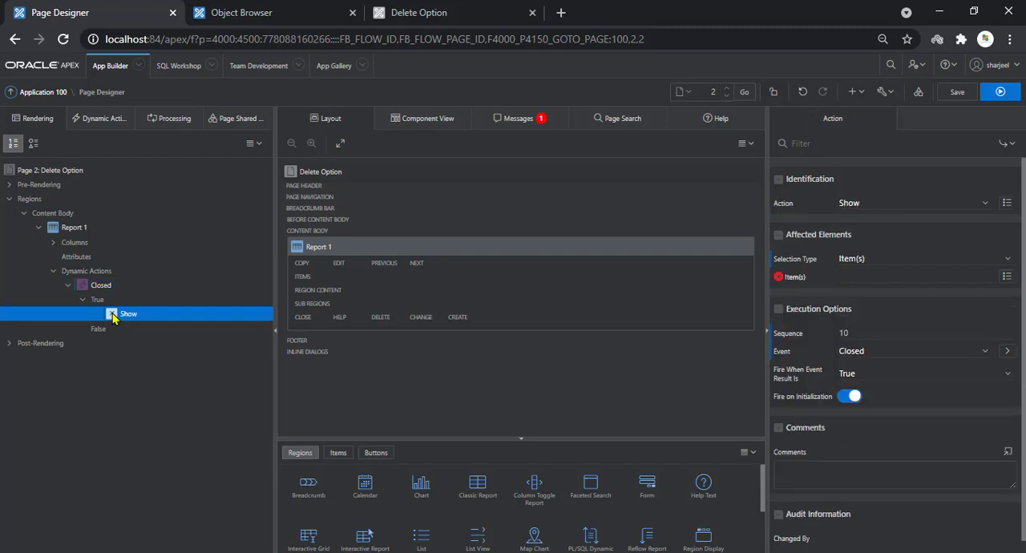
left_click(862, 207)
key("r")
key("Return")
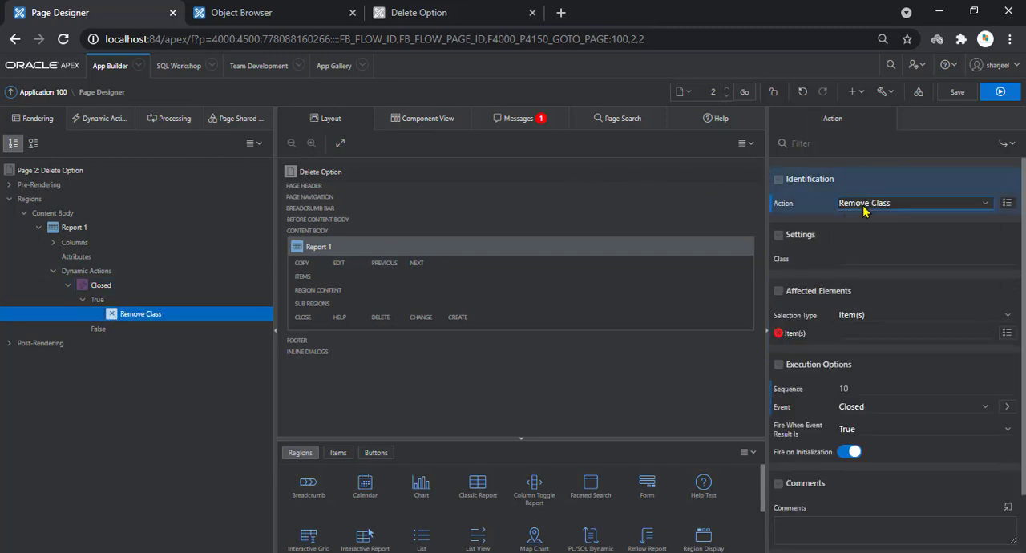
left_click(863, 208)
key("r")
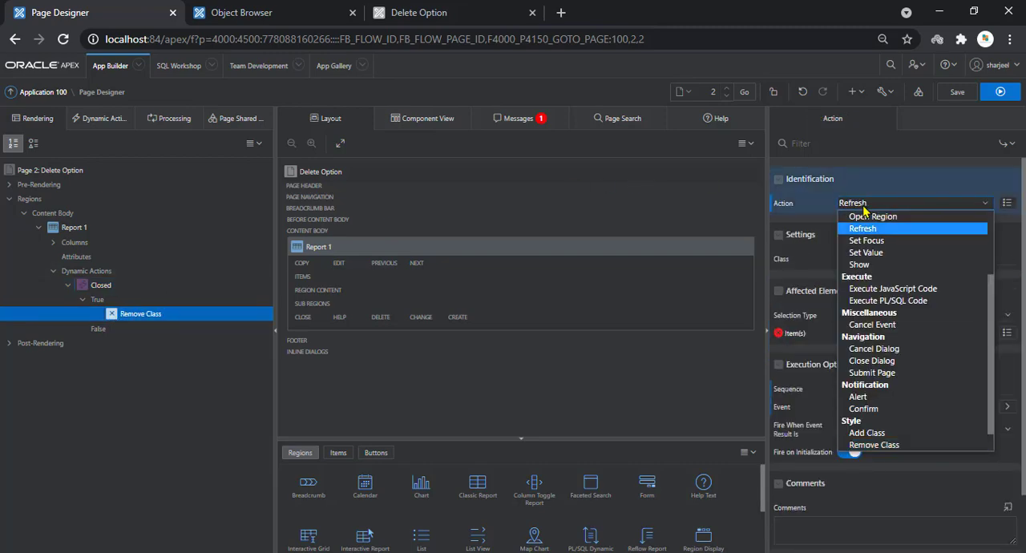
key("Return")
left_click(864, 209)
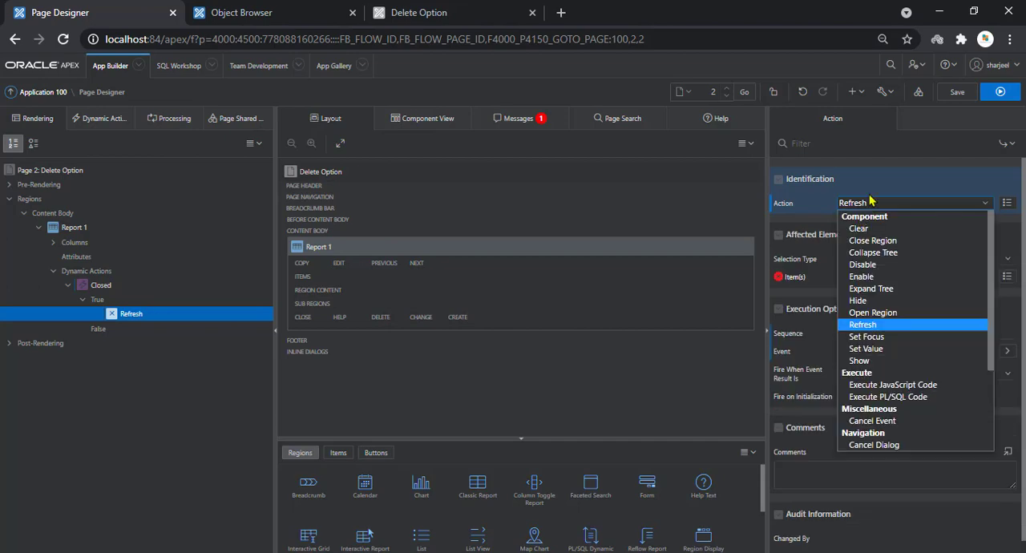
left_click(870, 202)
Set the Refresh action's affected elements to the region Report 1 and save the page
left_click(852, 262)
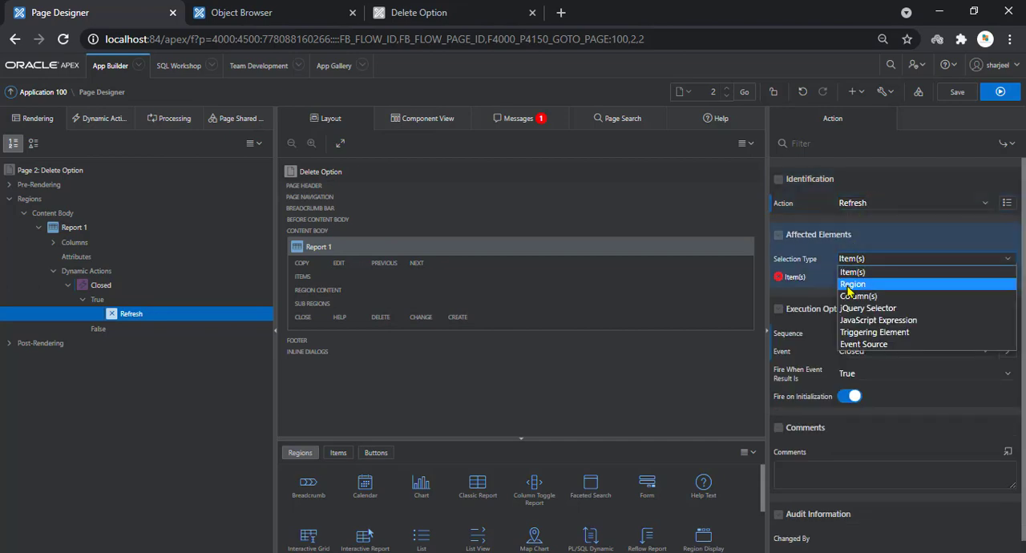
left_click(854, 280)
left_click(854, 277)
left_click(854, 302)
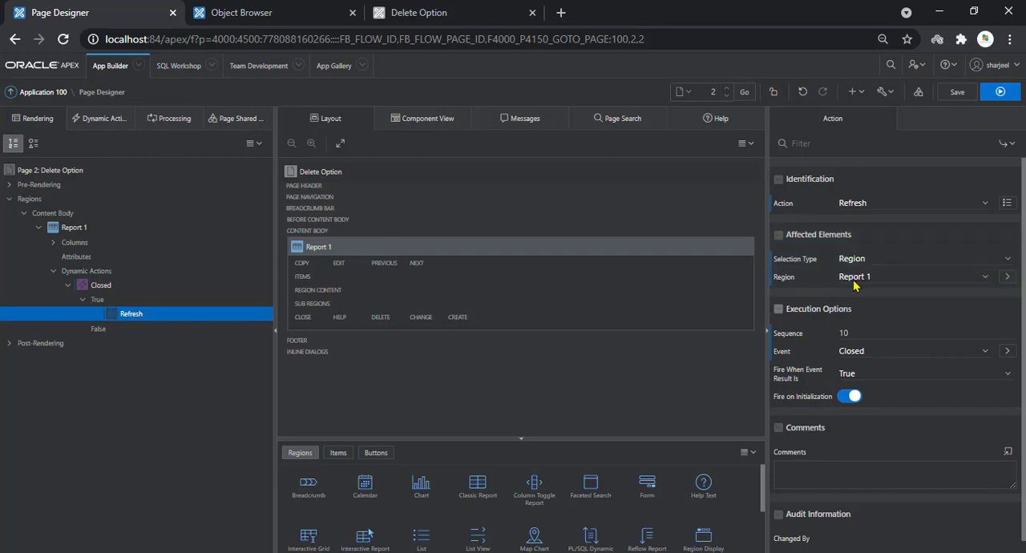
left_click(954, 92)
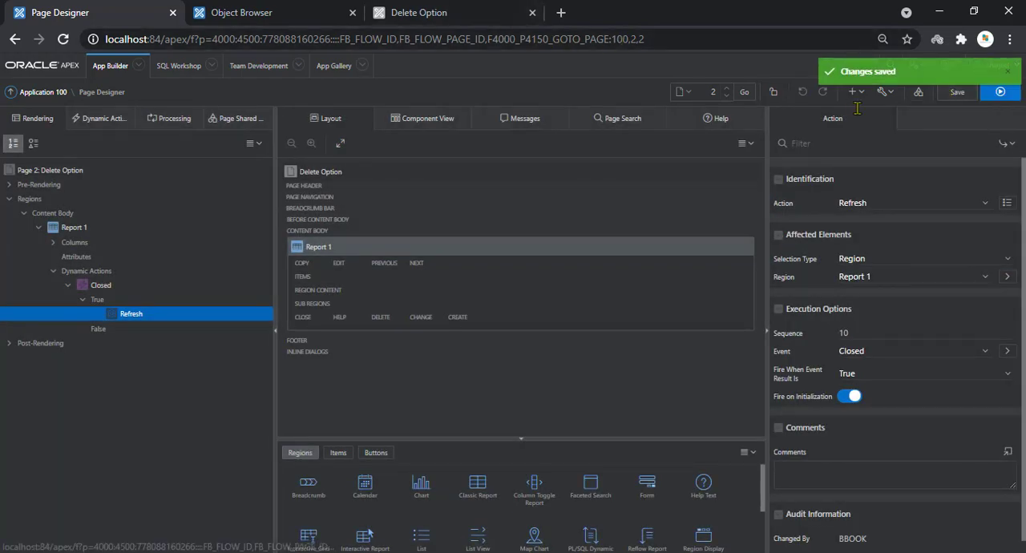
Run the report page and delete the AD_VP, FI_ACCOUNT and FI_MGR rows, confirming each deletion
left_click(996, 95)
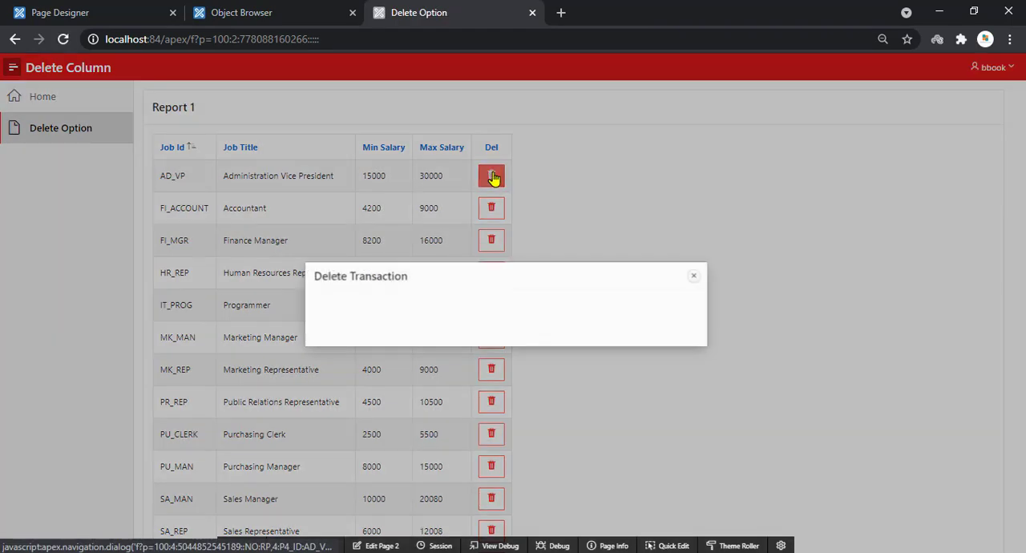
left_click(492, 176)
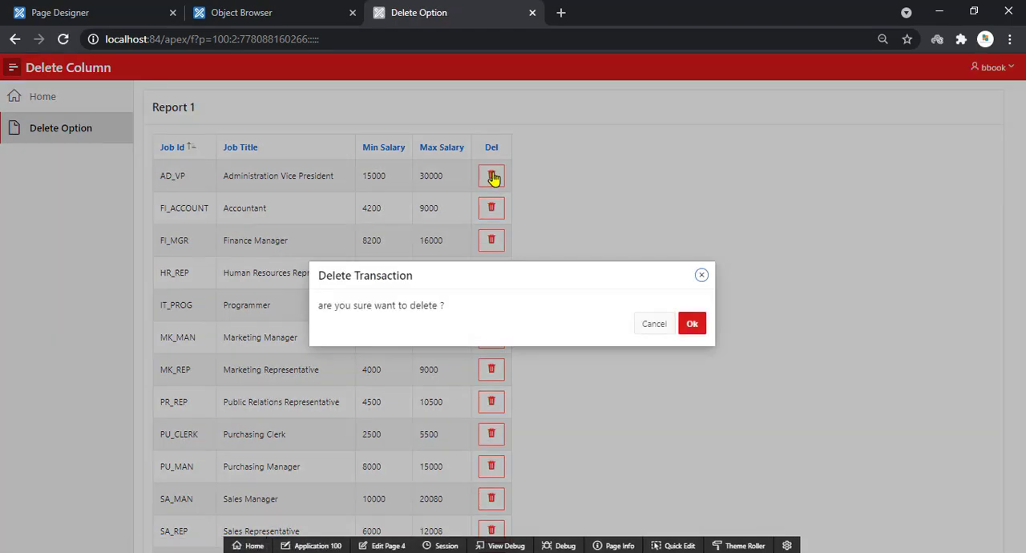
left_click(691, 325)
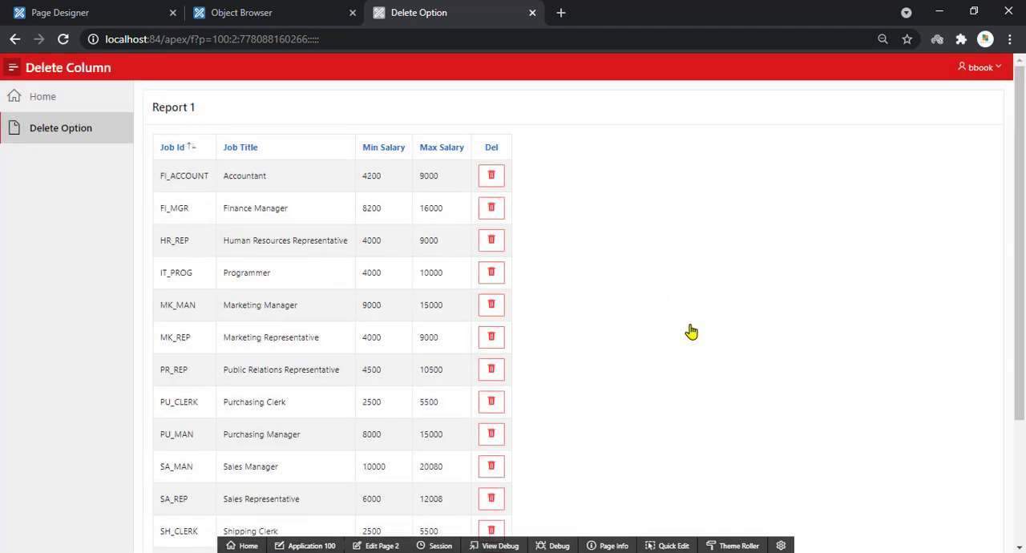
left_click(492, 177)
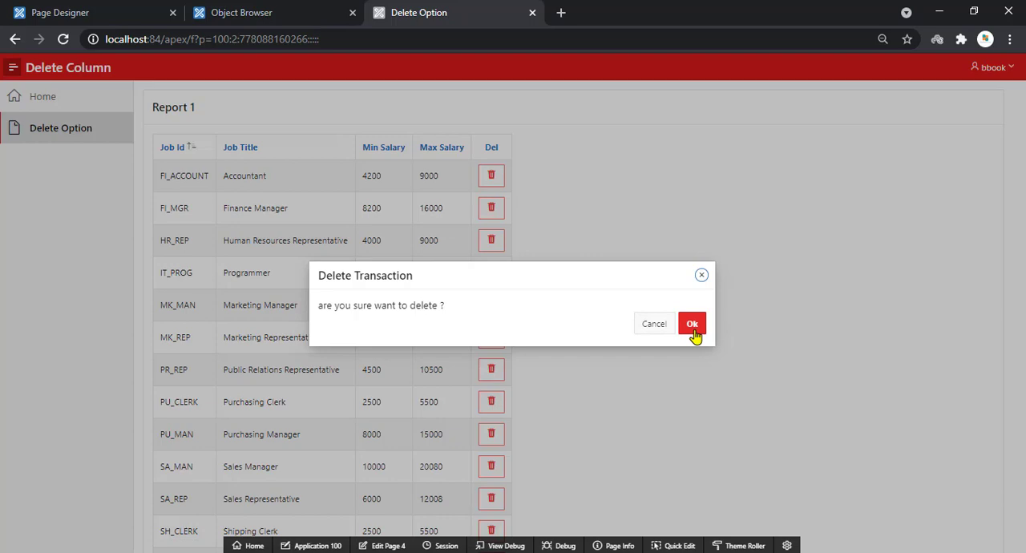
left_click(692, 328)
left_click(482, 179)
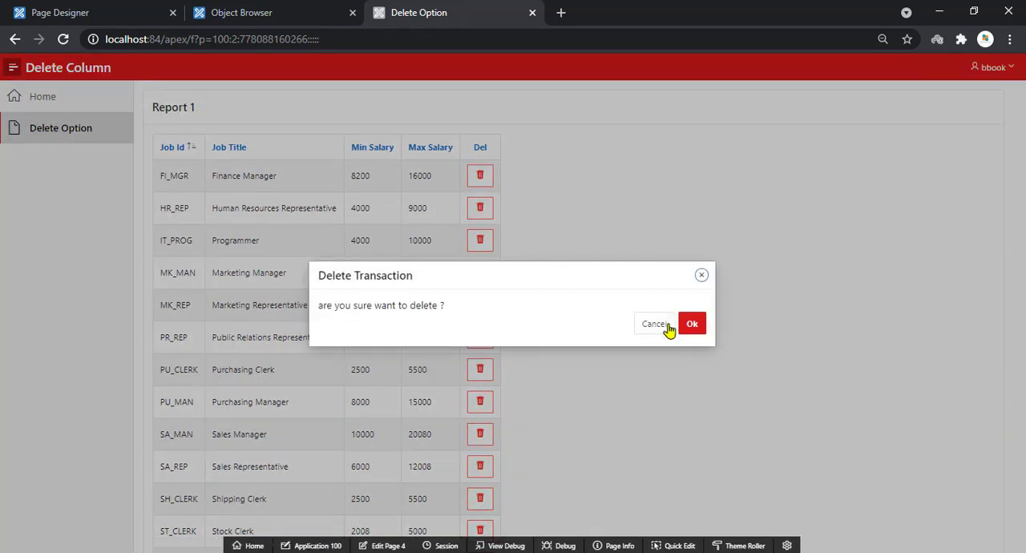
left_click(692, 325)
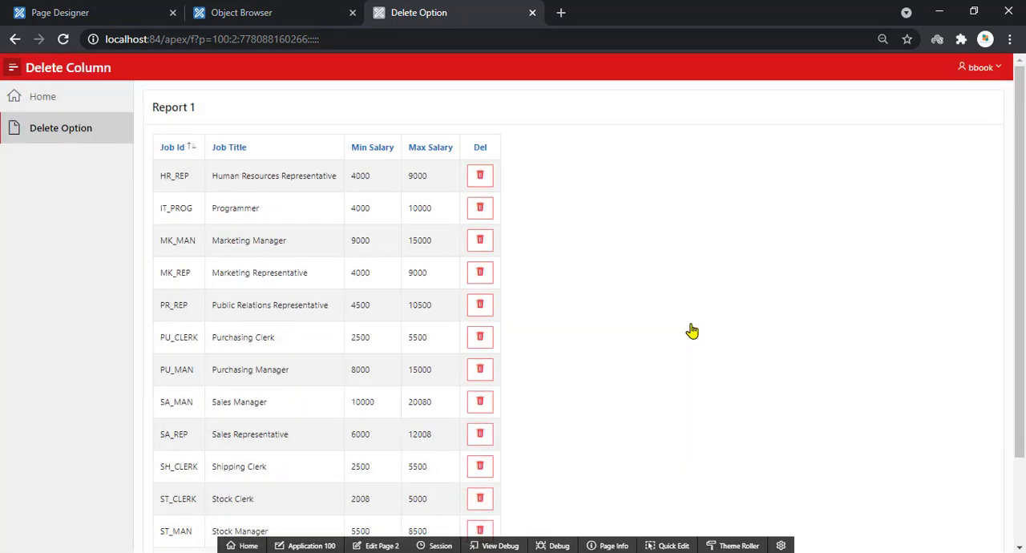